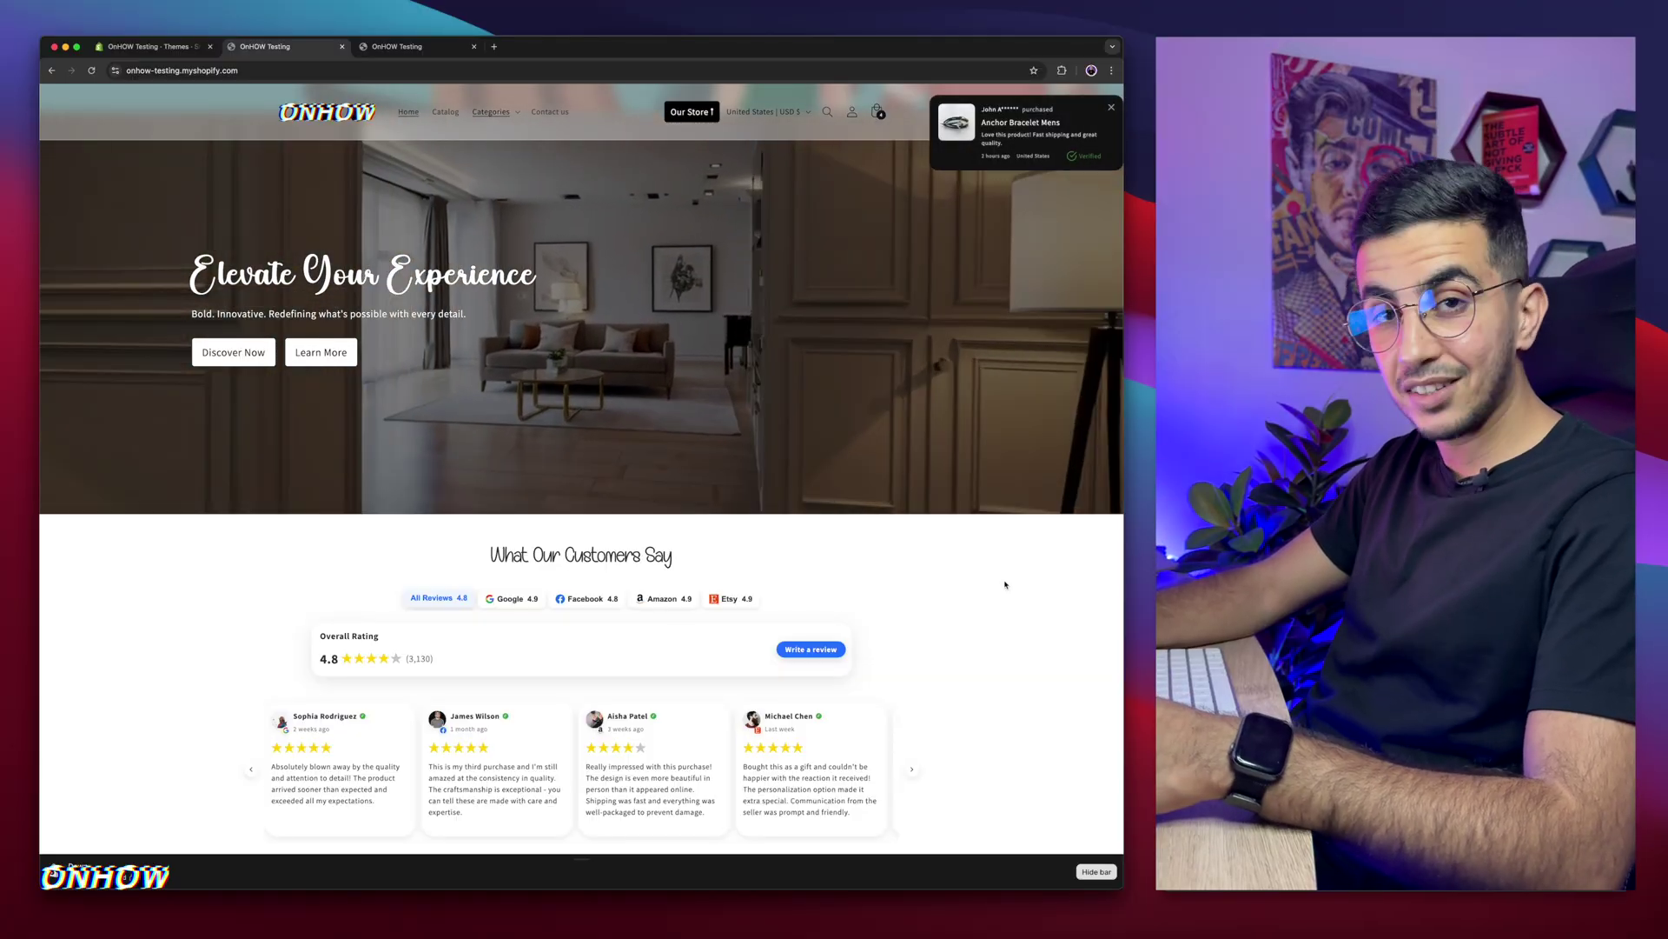
- Look over the store's home page and view its customer reviews from Google, Facebook, Amazon and Etsy in turn
scroll(1005, 584, down, 3)
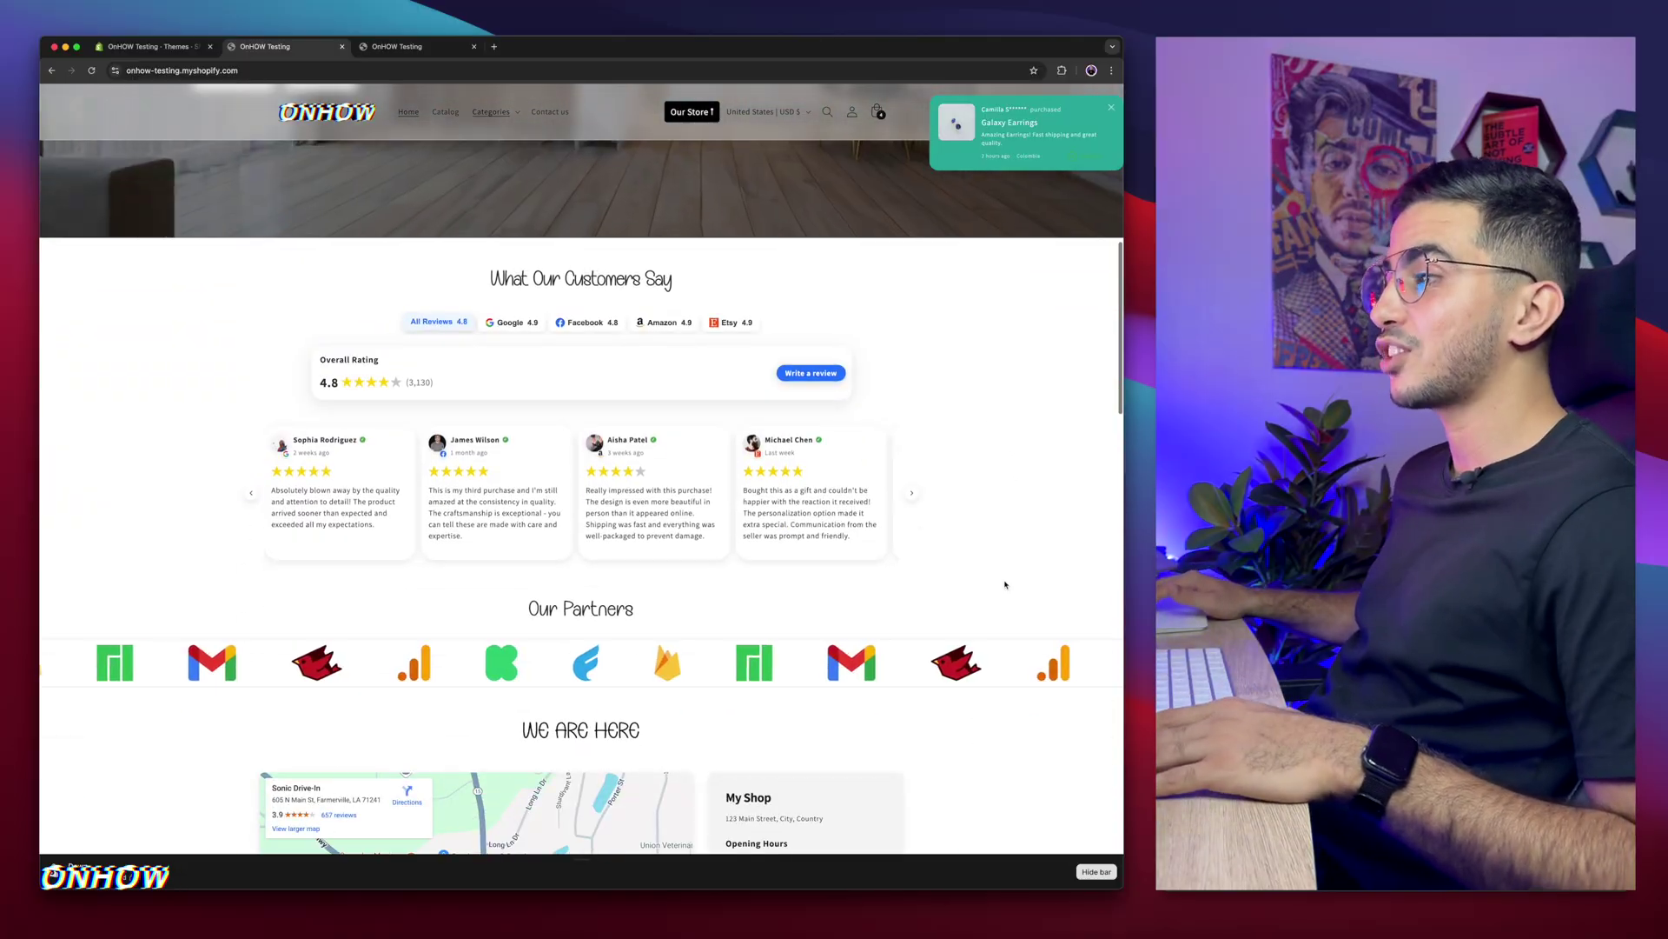
scroll(1005, 584, up, 3)
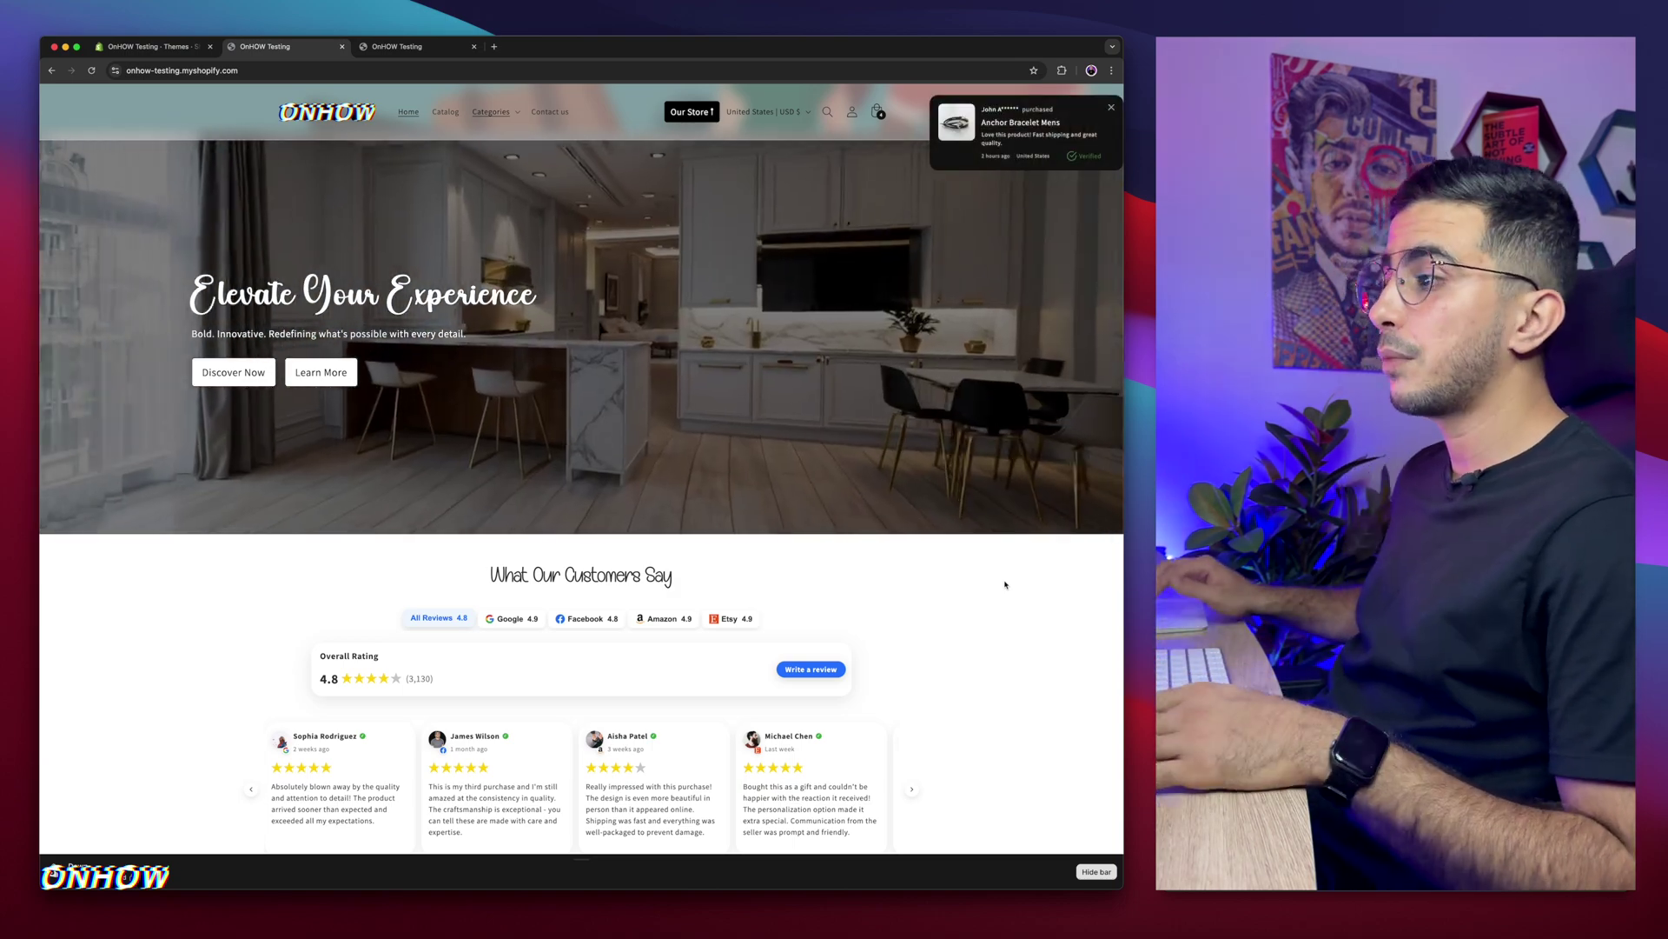
scroll(1004, 582, down, 3)
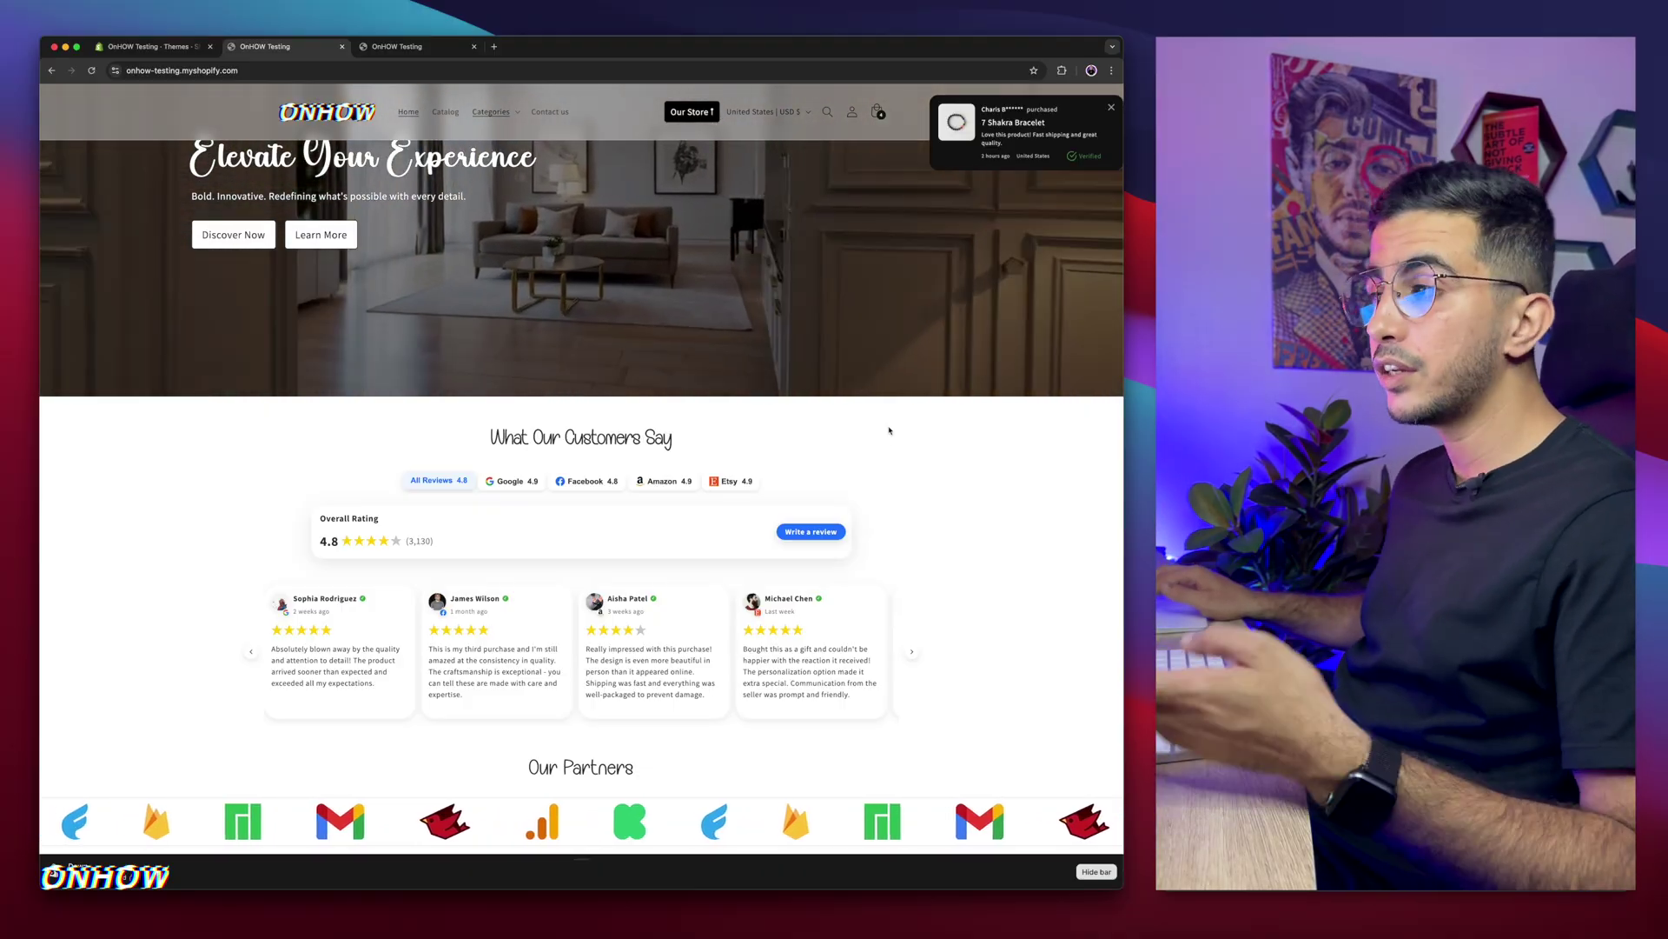
click(512, 481)
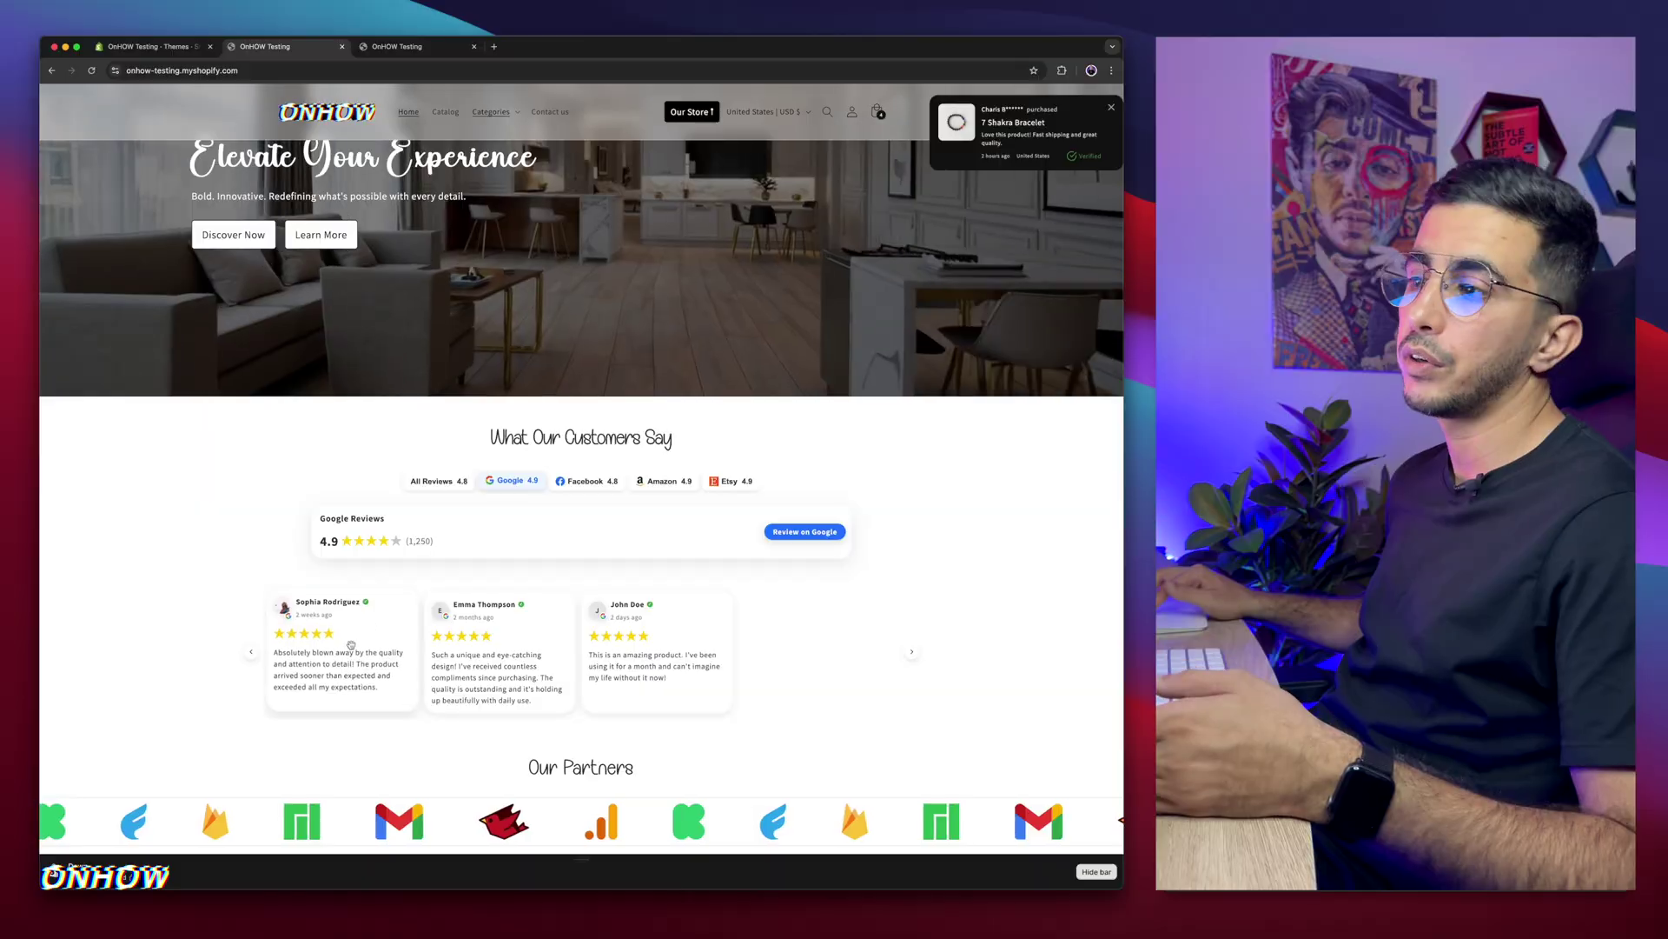
click(586, 480)
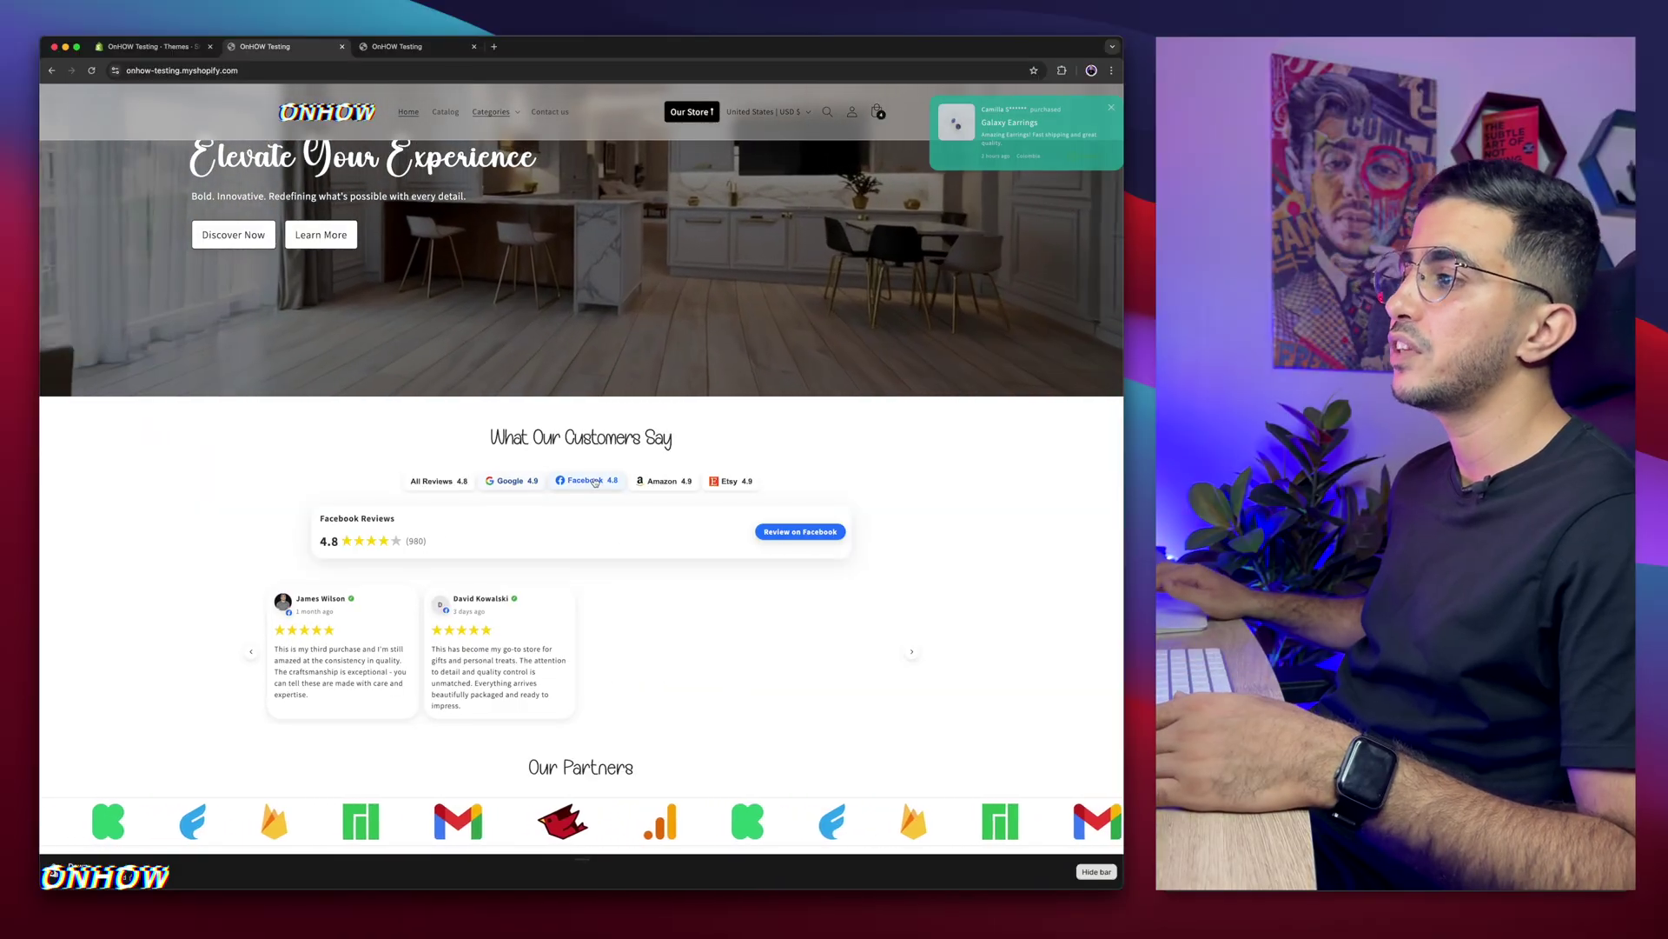
click(664, 481)
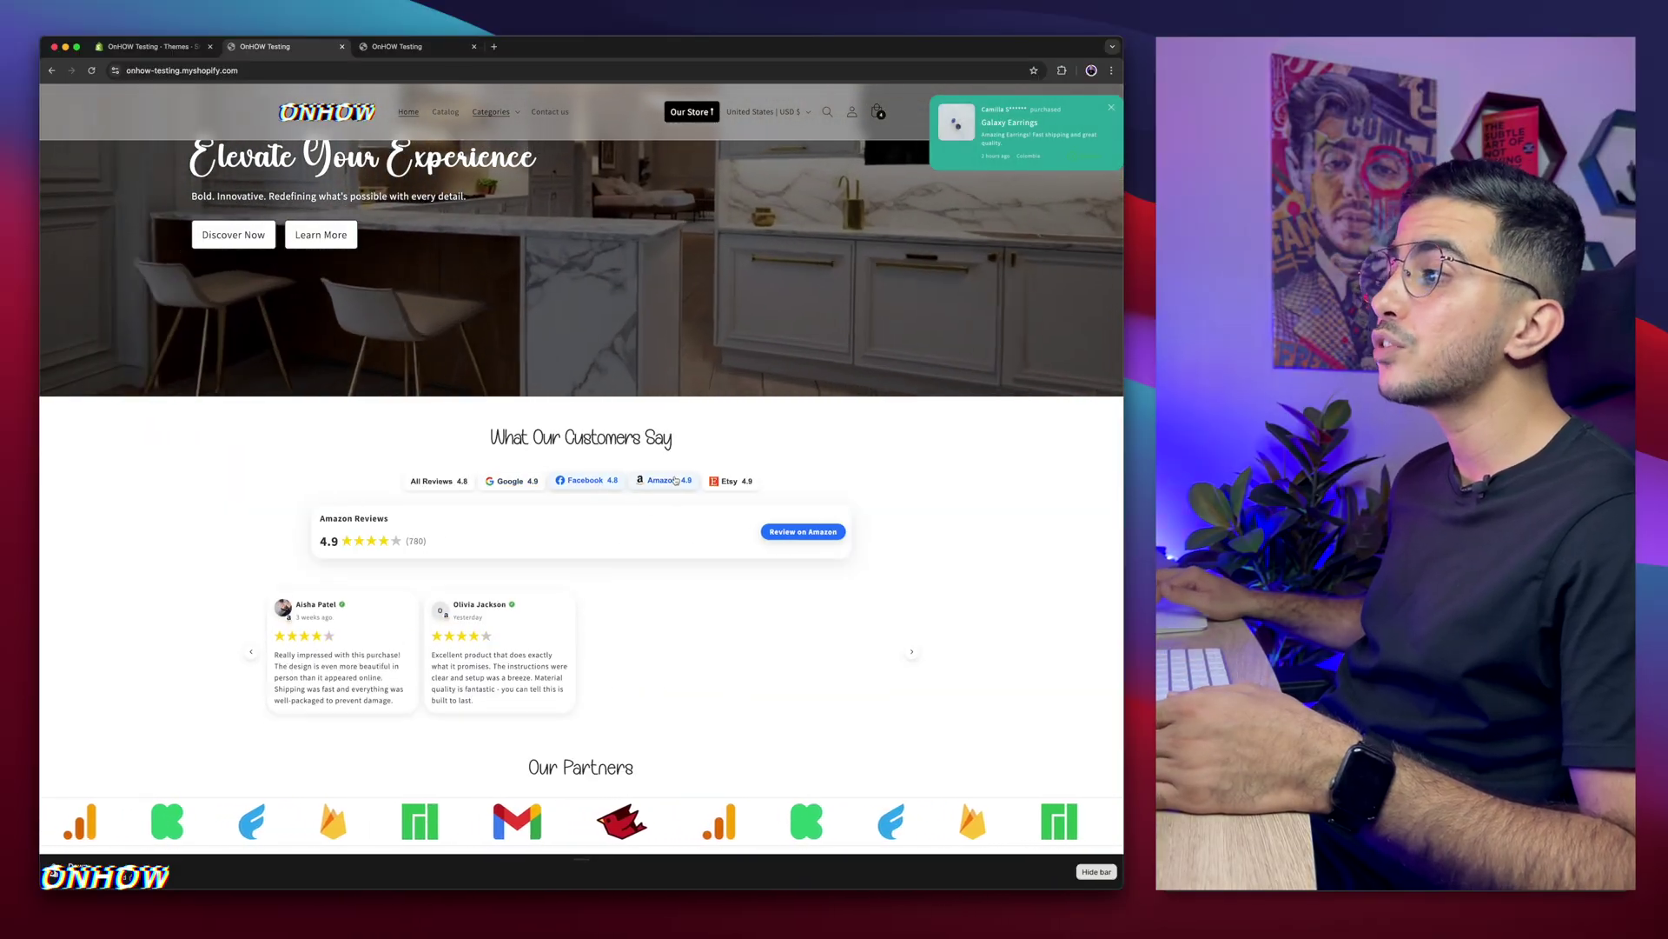
click(740, 482)
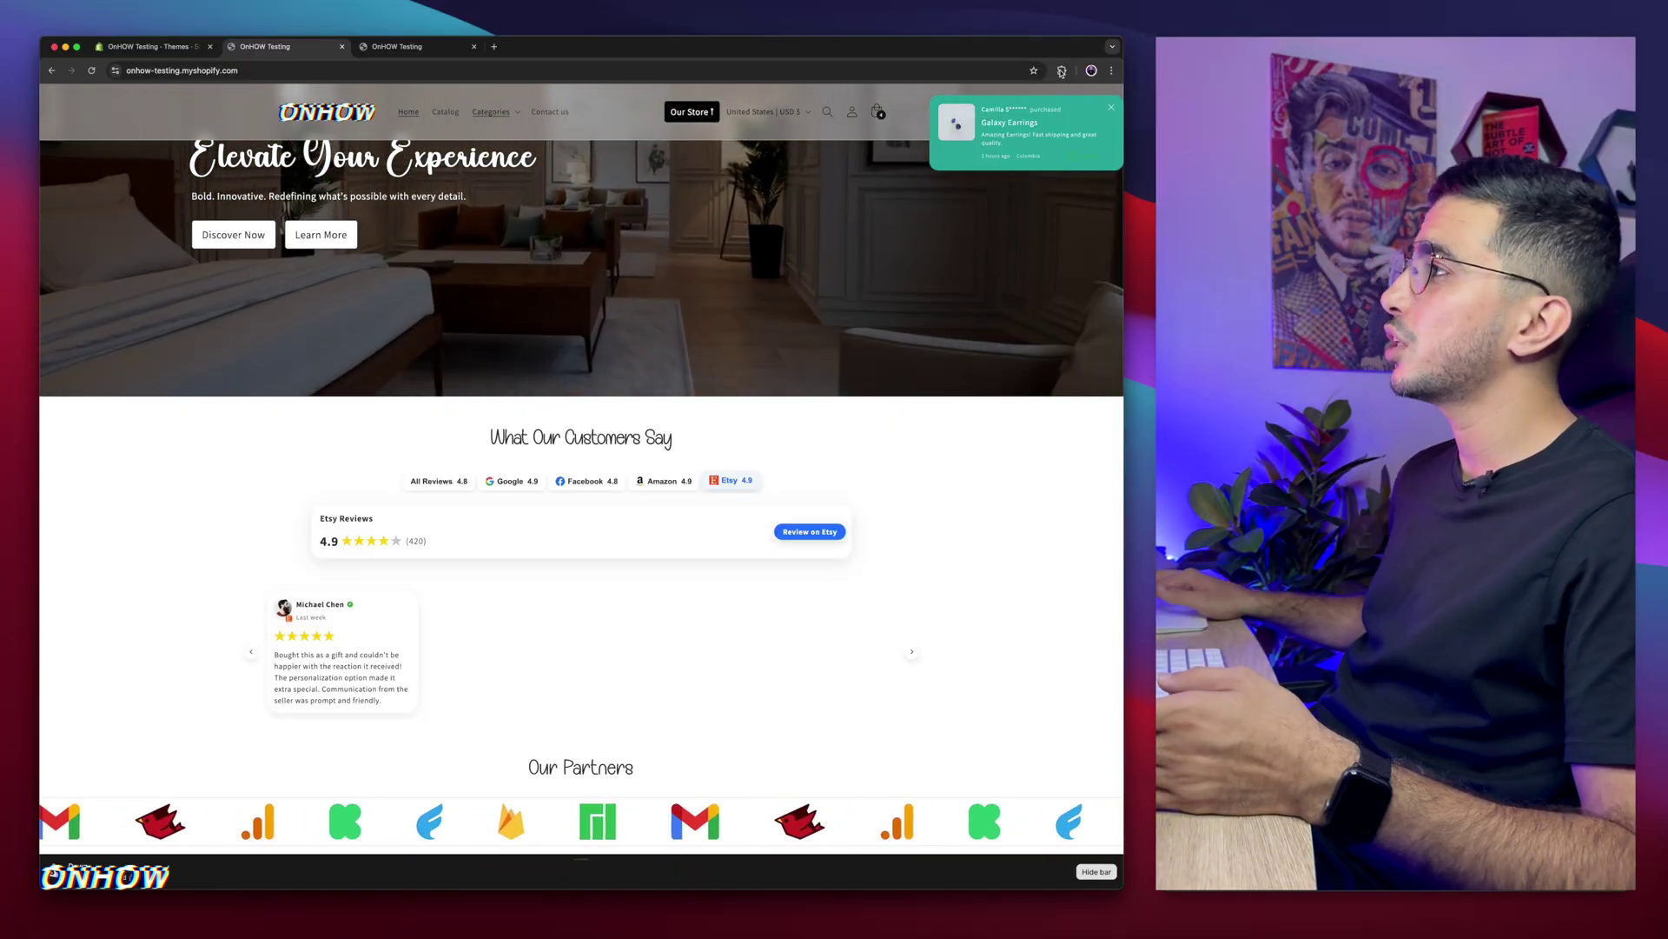
- Compare the "Elevate Your Experience" video banner's layout across the two open storefront pages
scroll(1051, 115, up, 10)
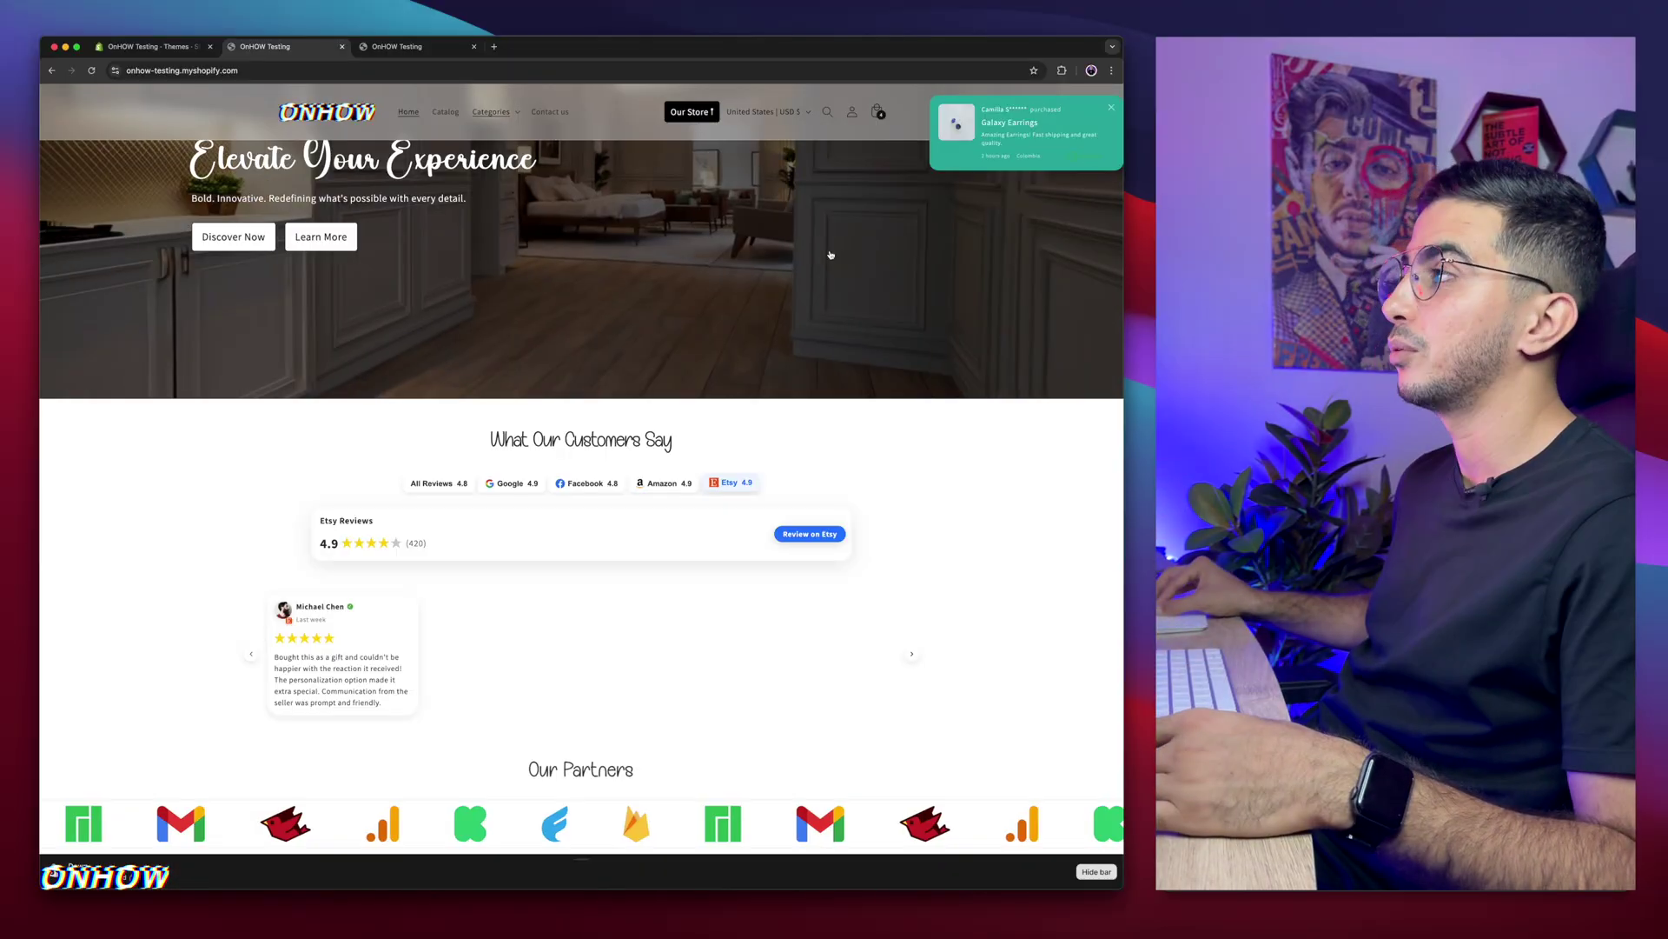
scroll(510, 418, up, 3)
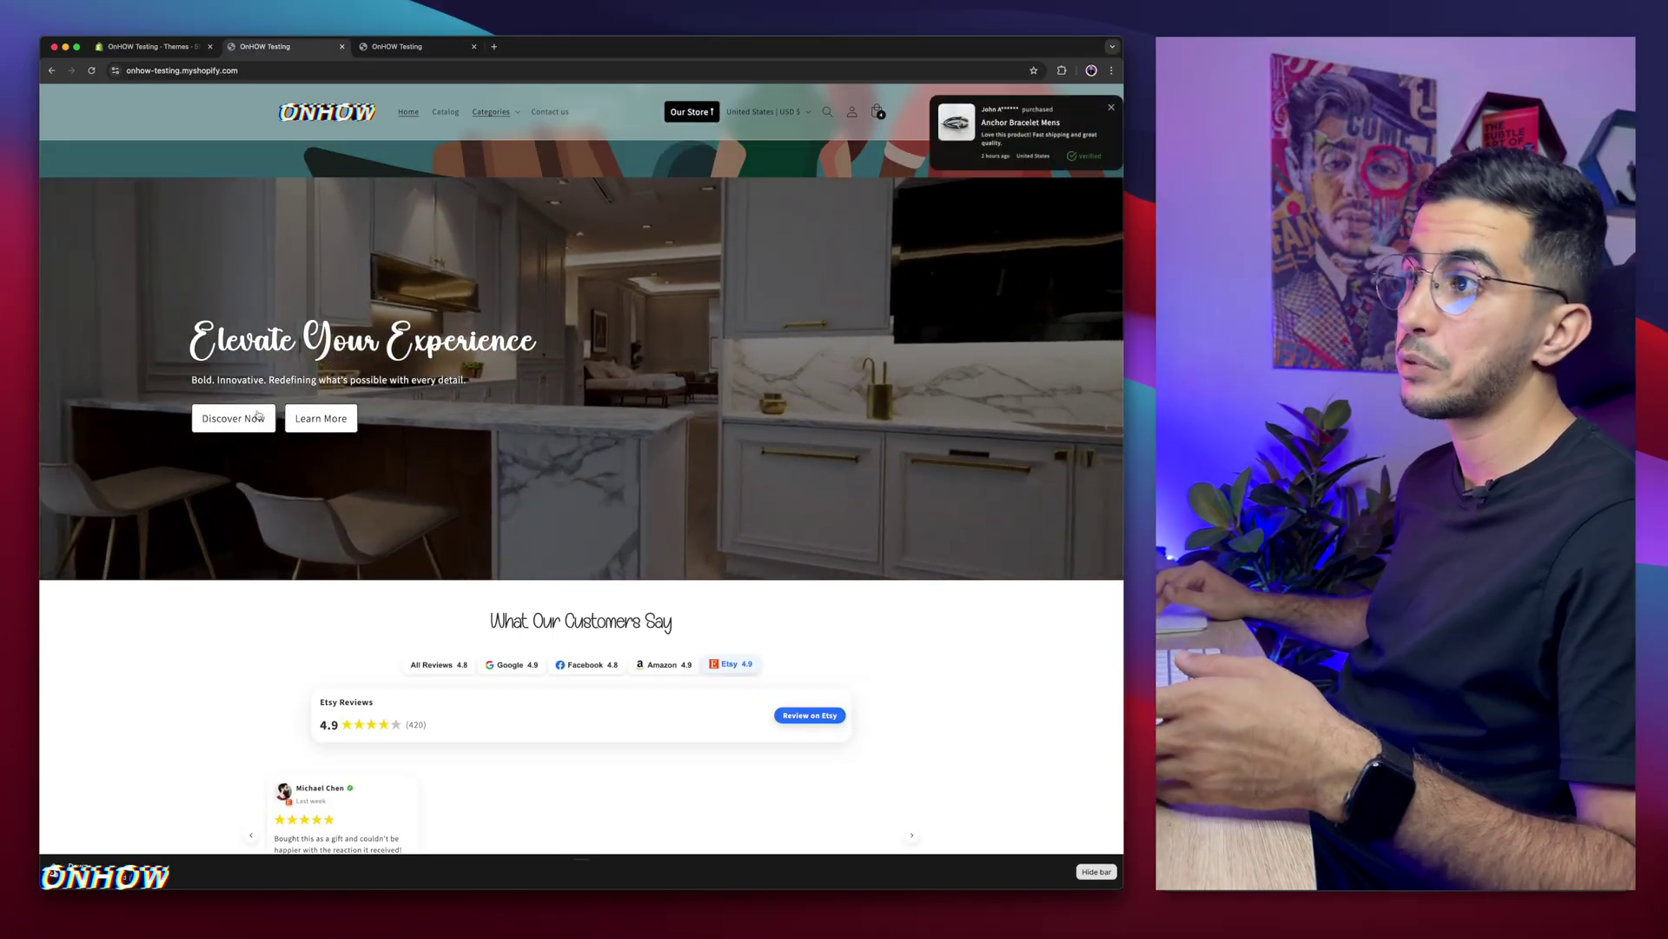
click(416, 46)
scroll(560, 424, up, 2)
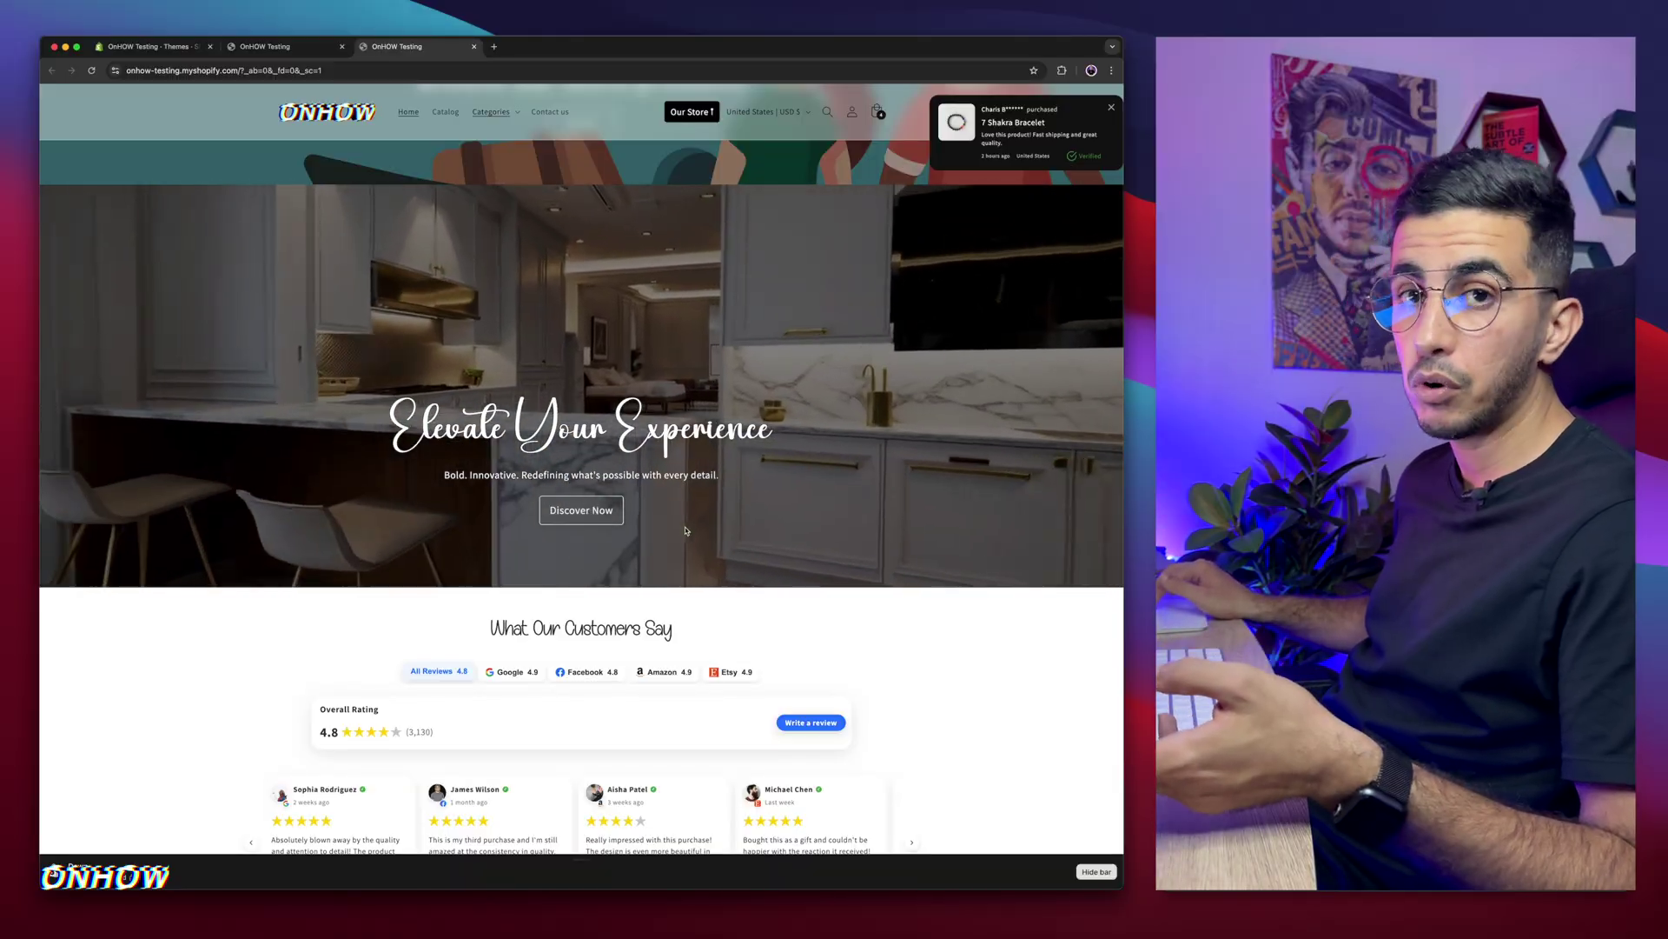
click(287, 46)
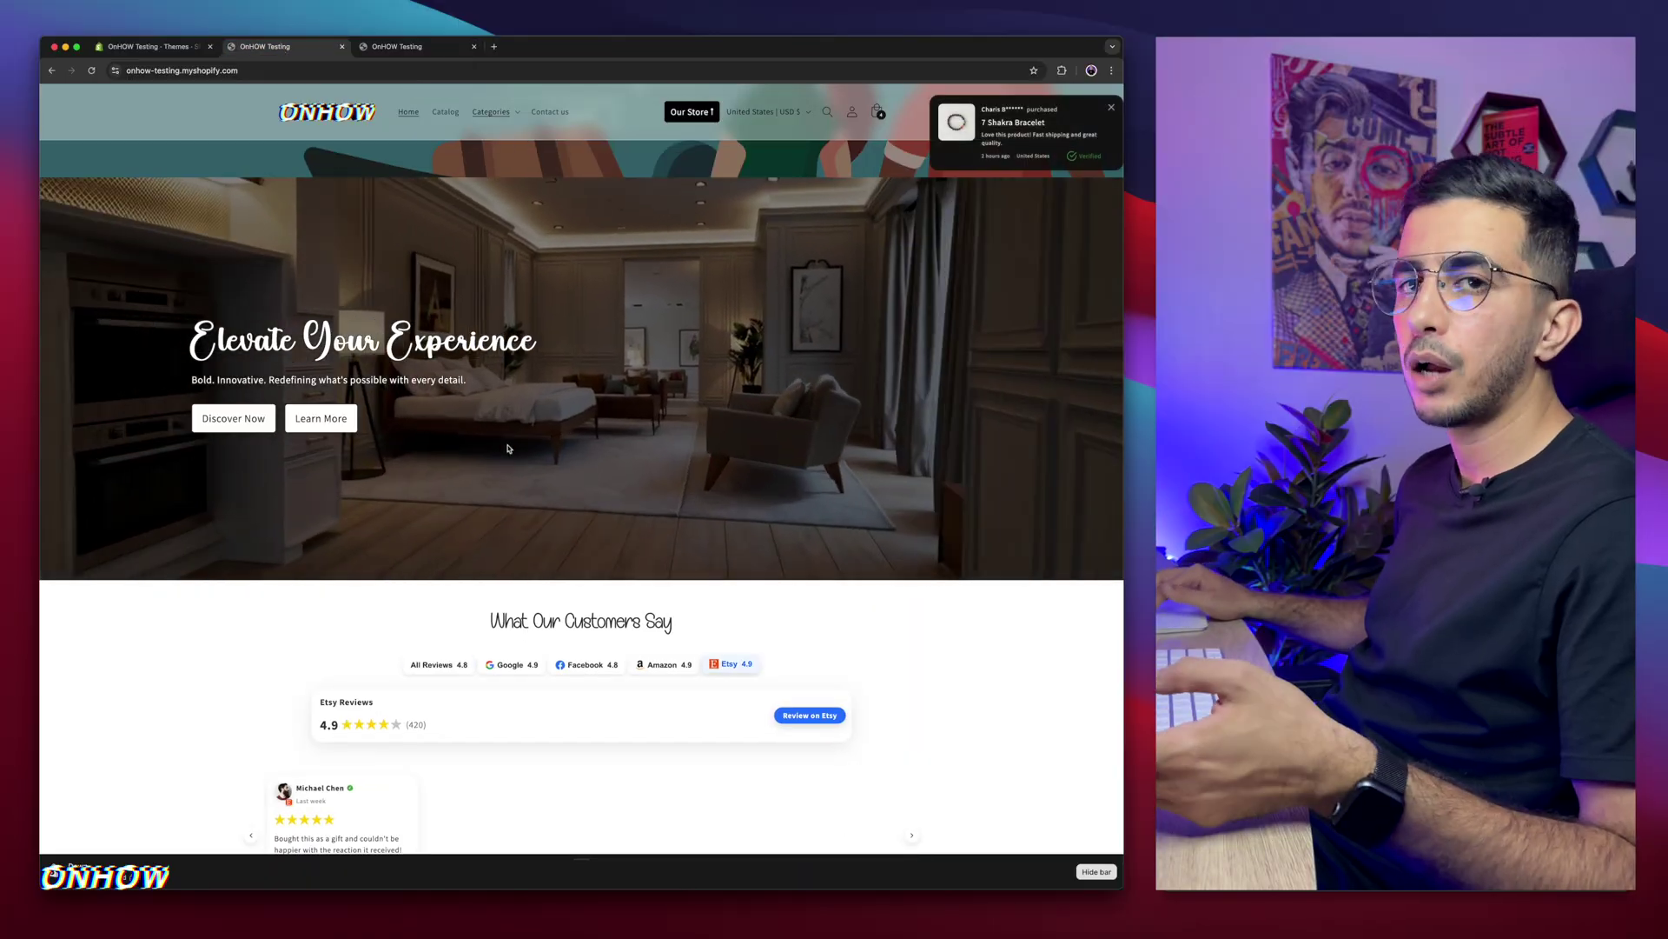
- Examine the video banner in the developer tools' iPhone 14 Pro Max mobile view and close the tools
right_click(618, 465)
click(652, 590)
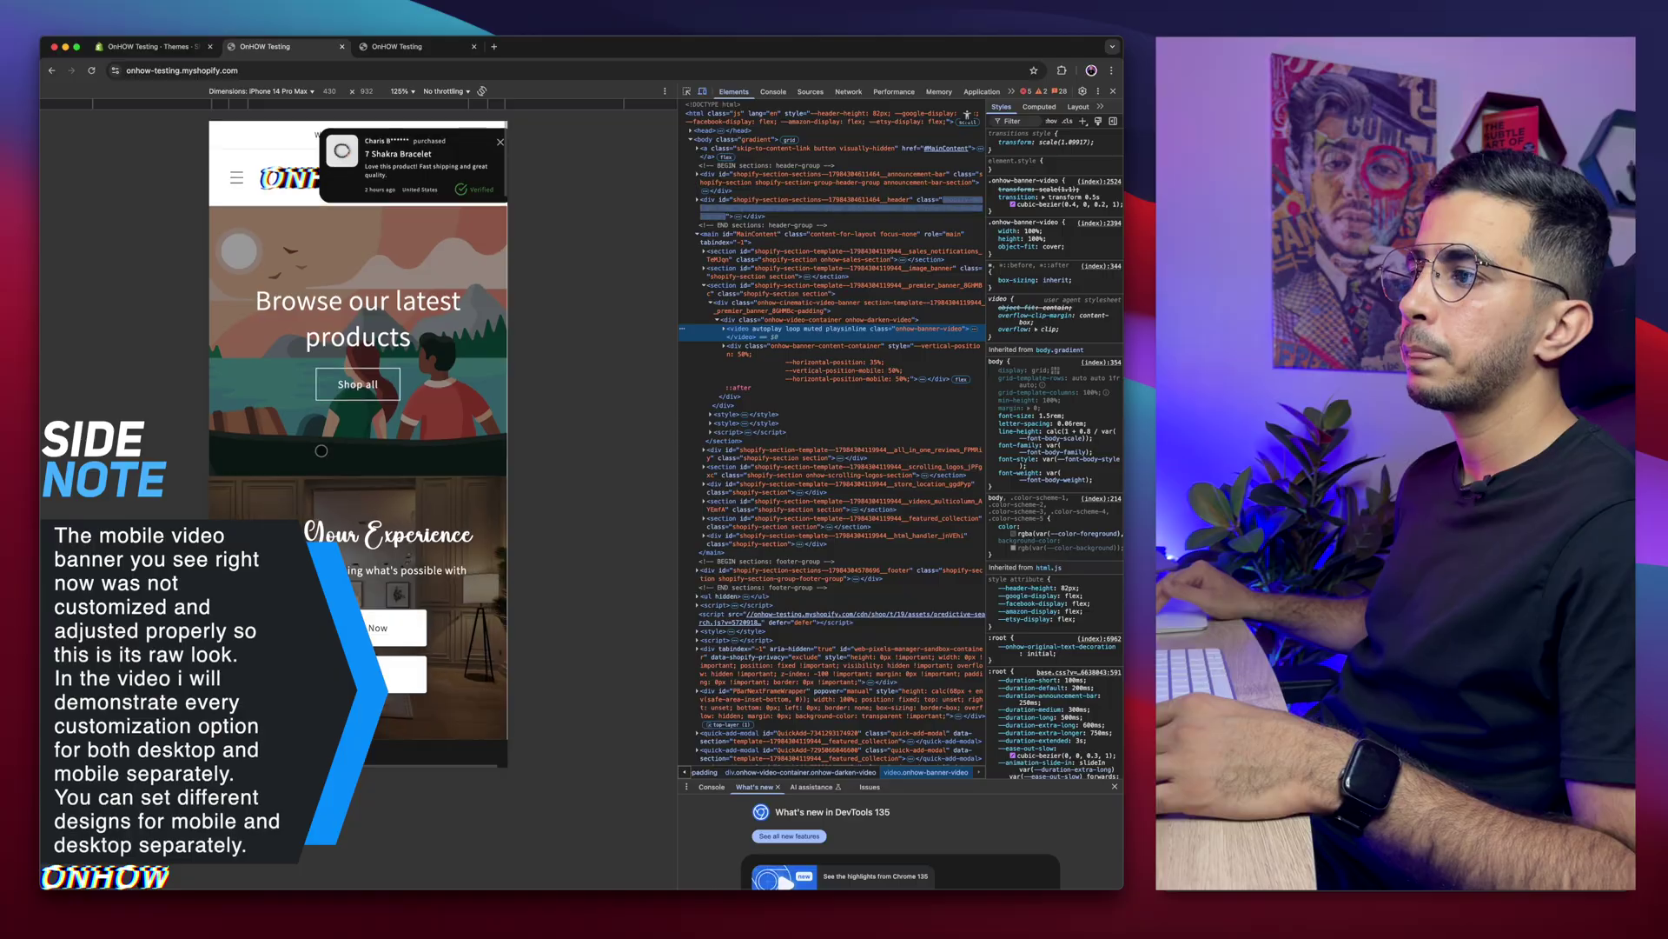
scroll(321, 450, down, 2)
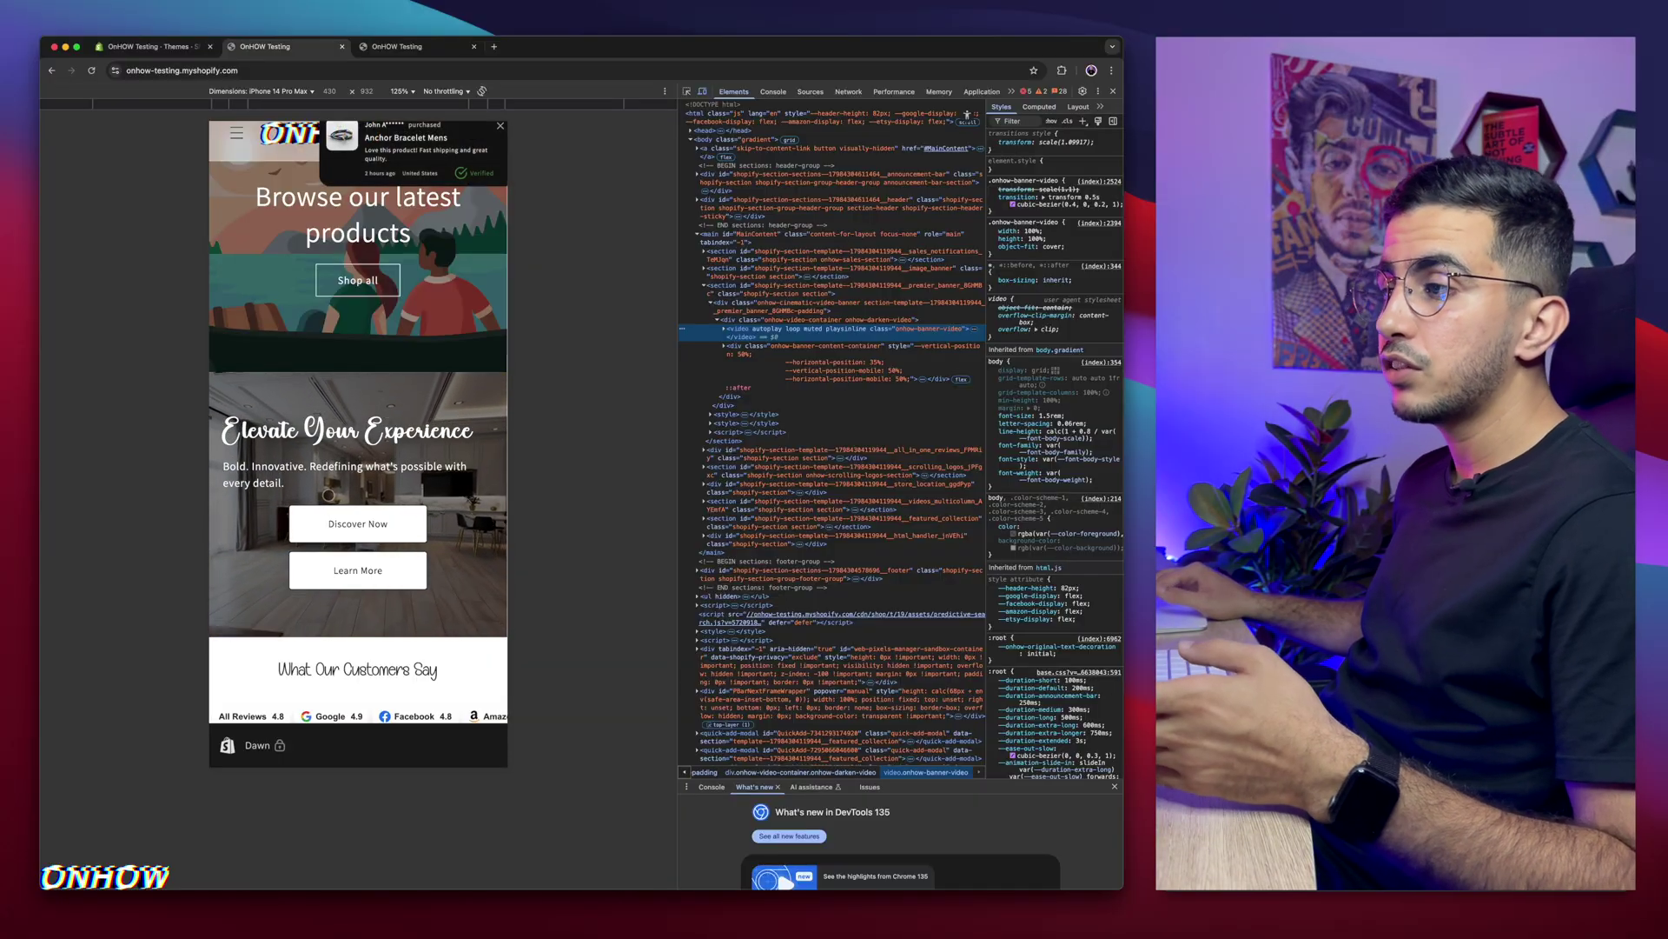
drag(328, 494, 329, 527)
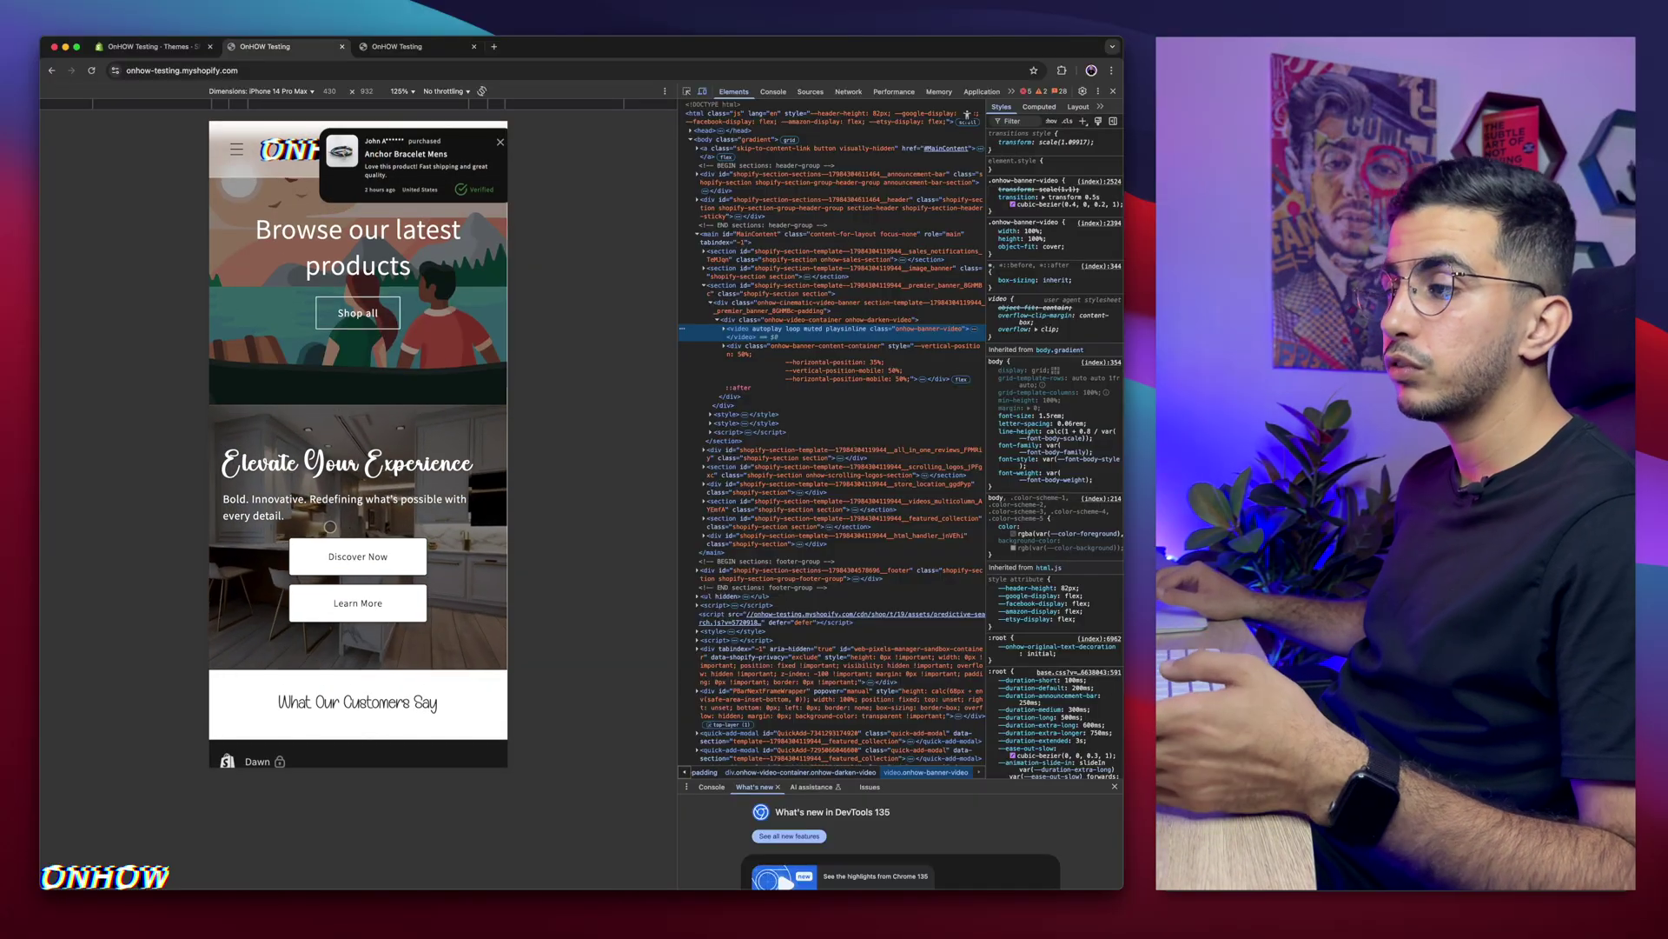
click(1113, 91)
- View the storefront page with the centered video banner, reload it, and check the area below the image banner
scroll(557, 359, down, 3)
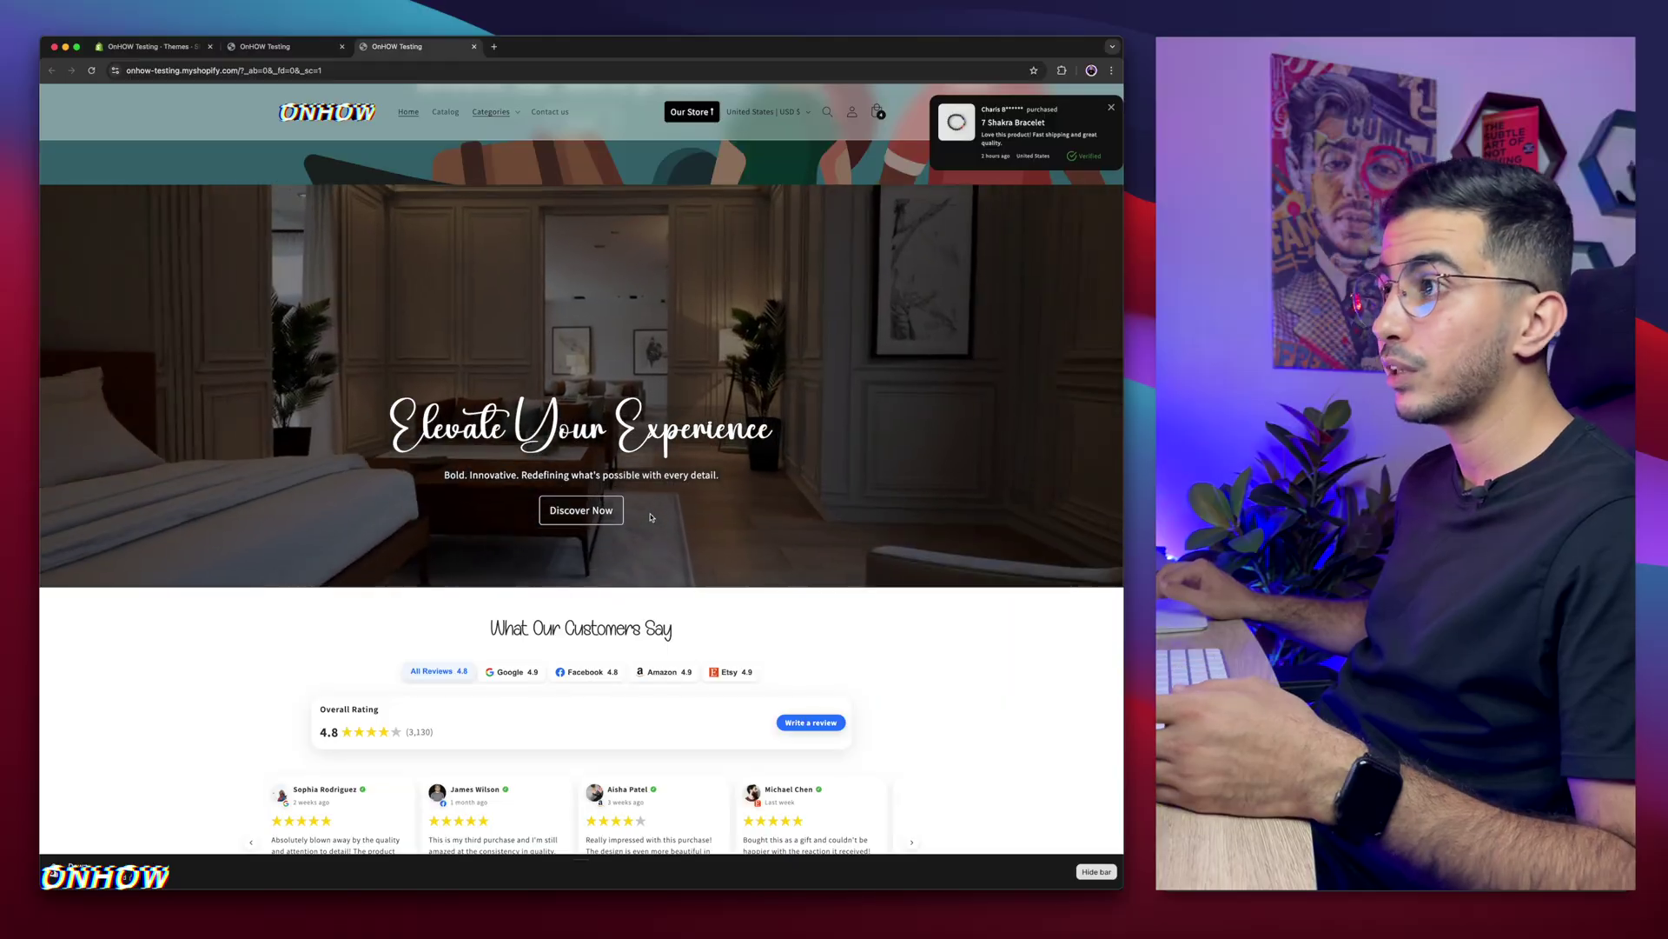
scroll(651, 517, up, 1)
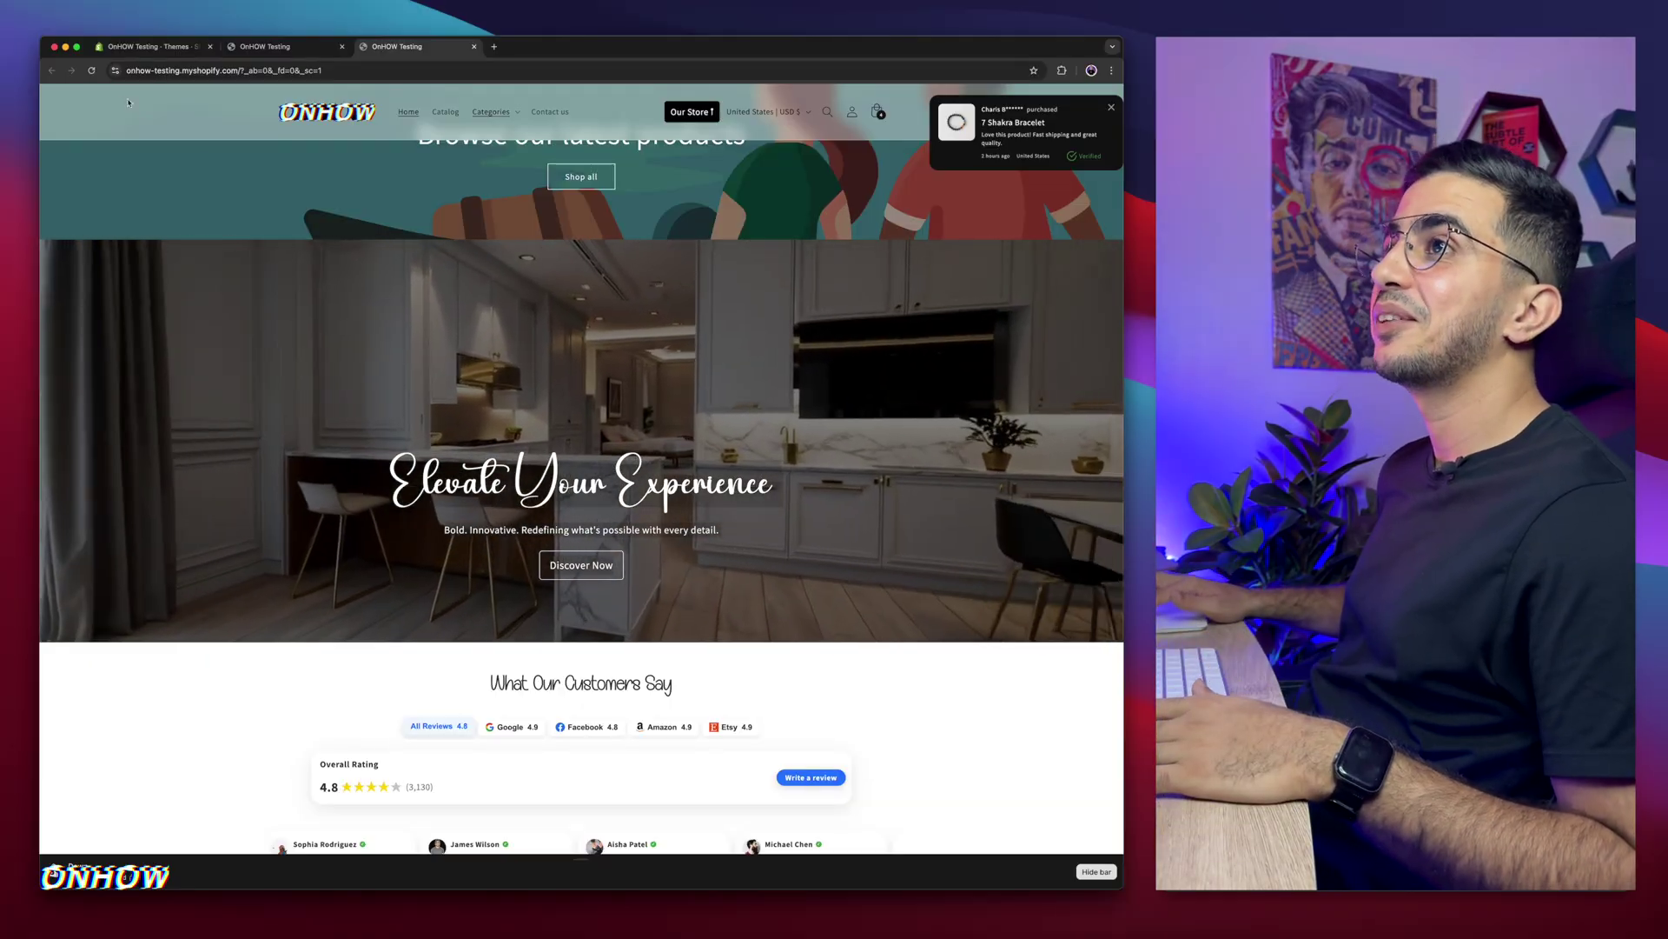
key(super+r)
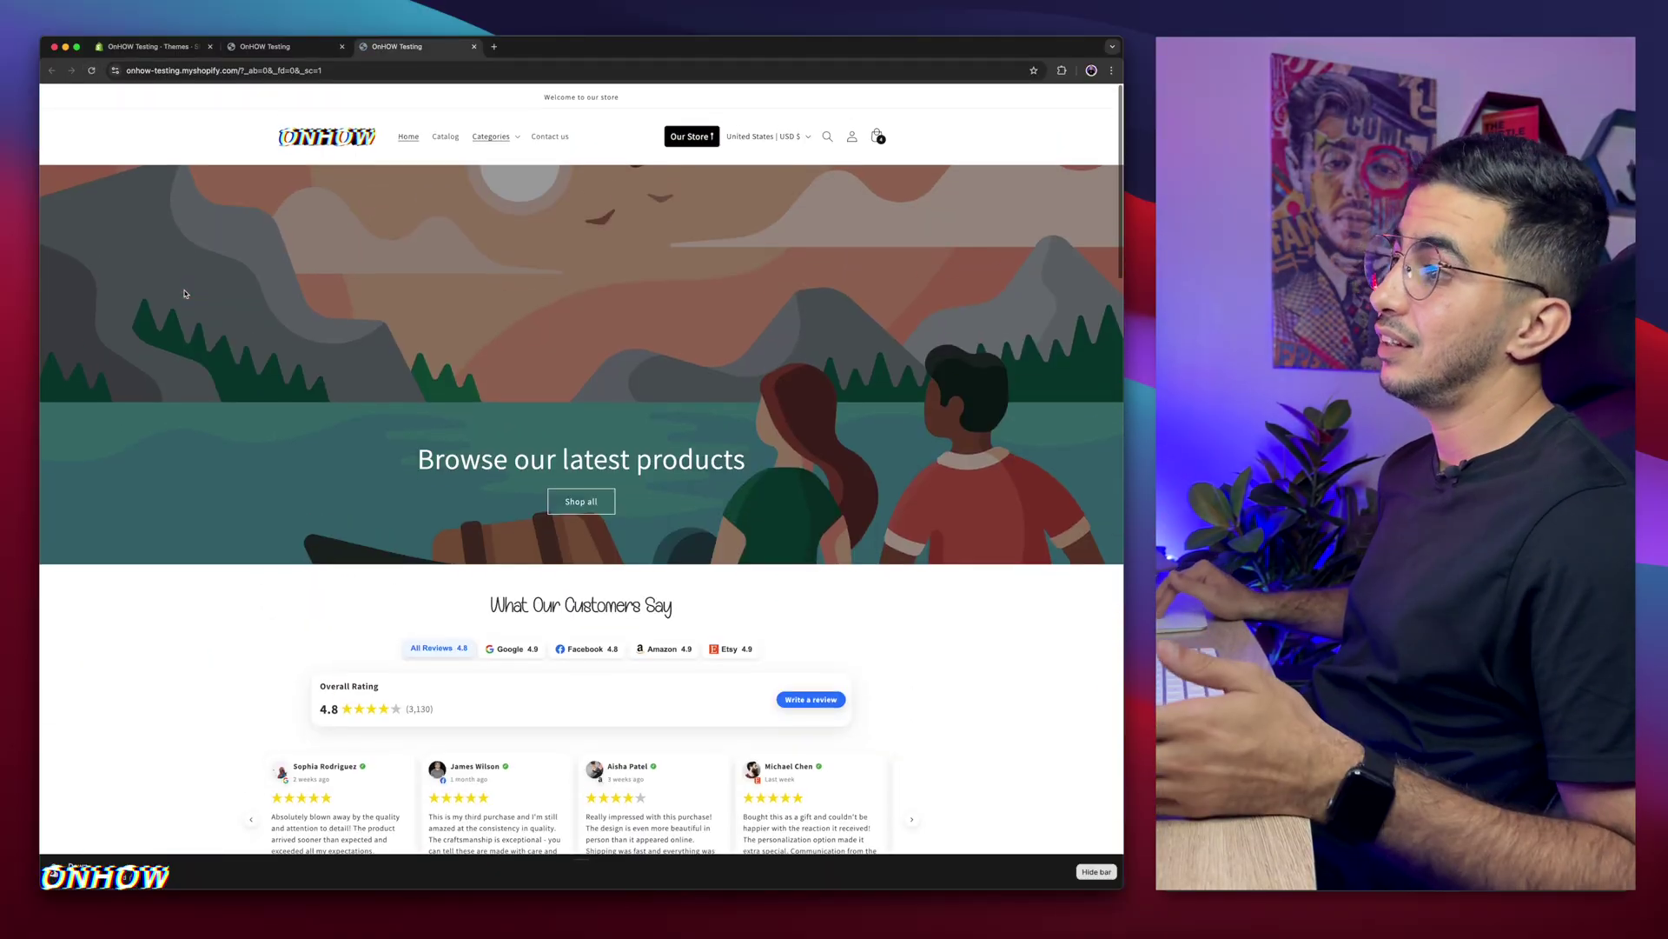
scroll(184, 294, down, 2)
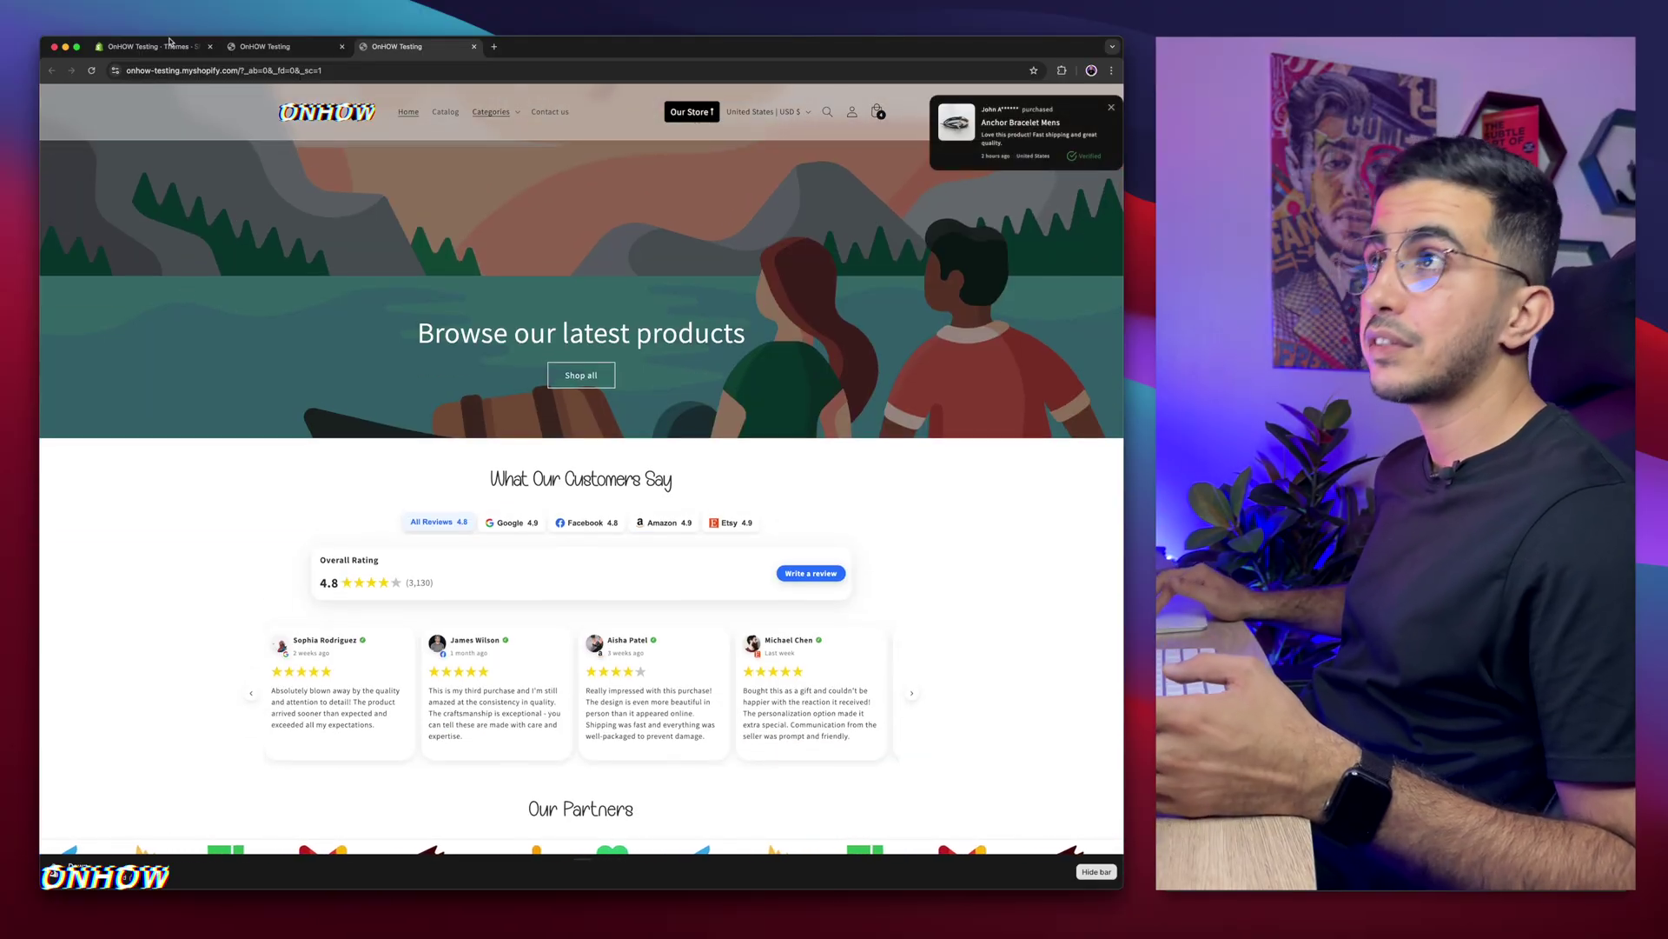
- Switch to the Shopify admin's Themes page and open the current Dawn theme's code for editing
key(super+1)
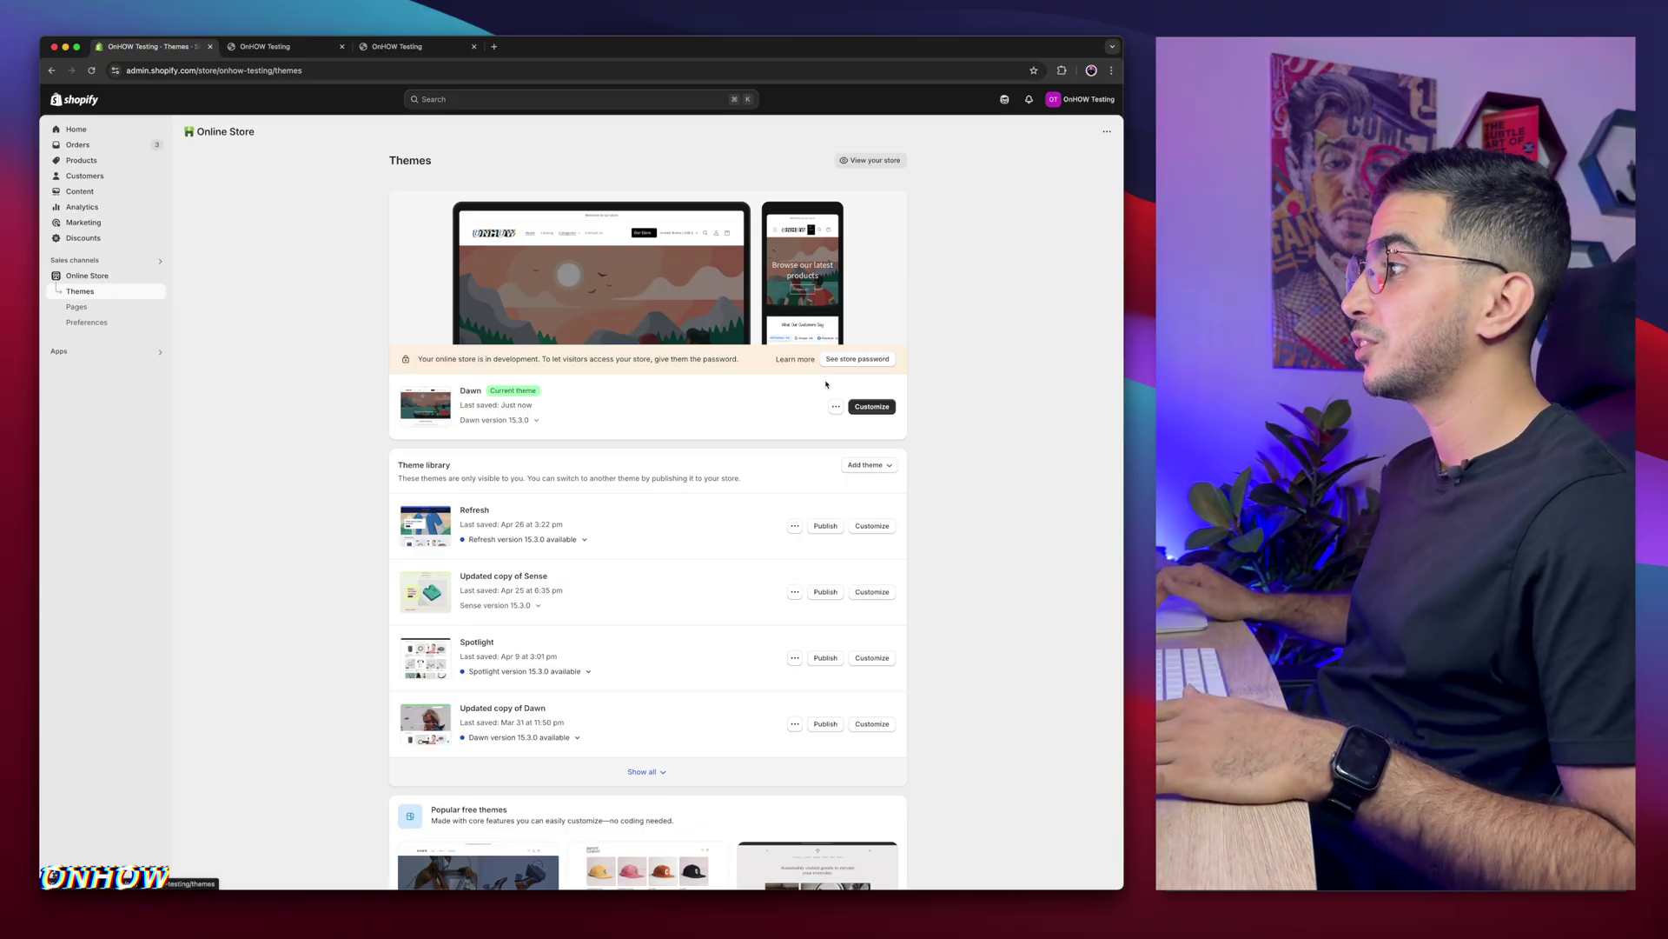
click(838, 407)
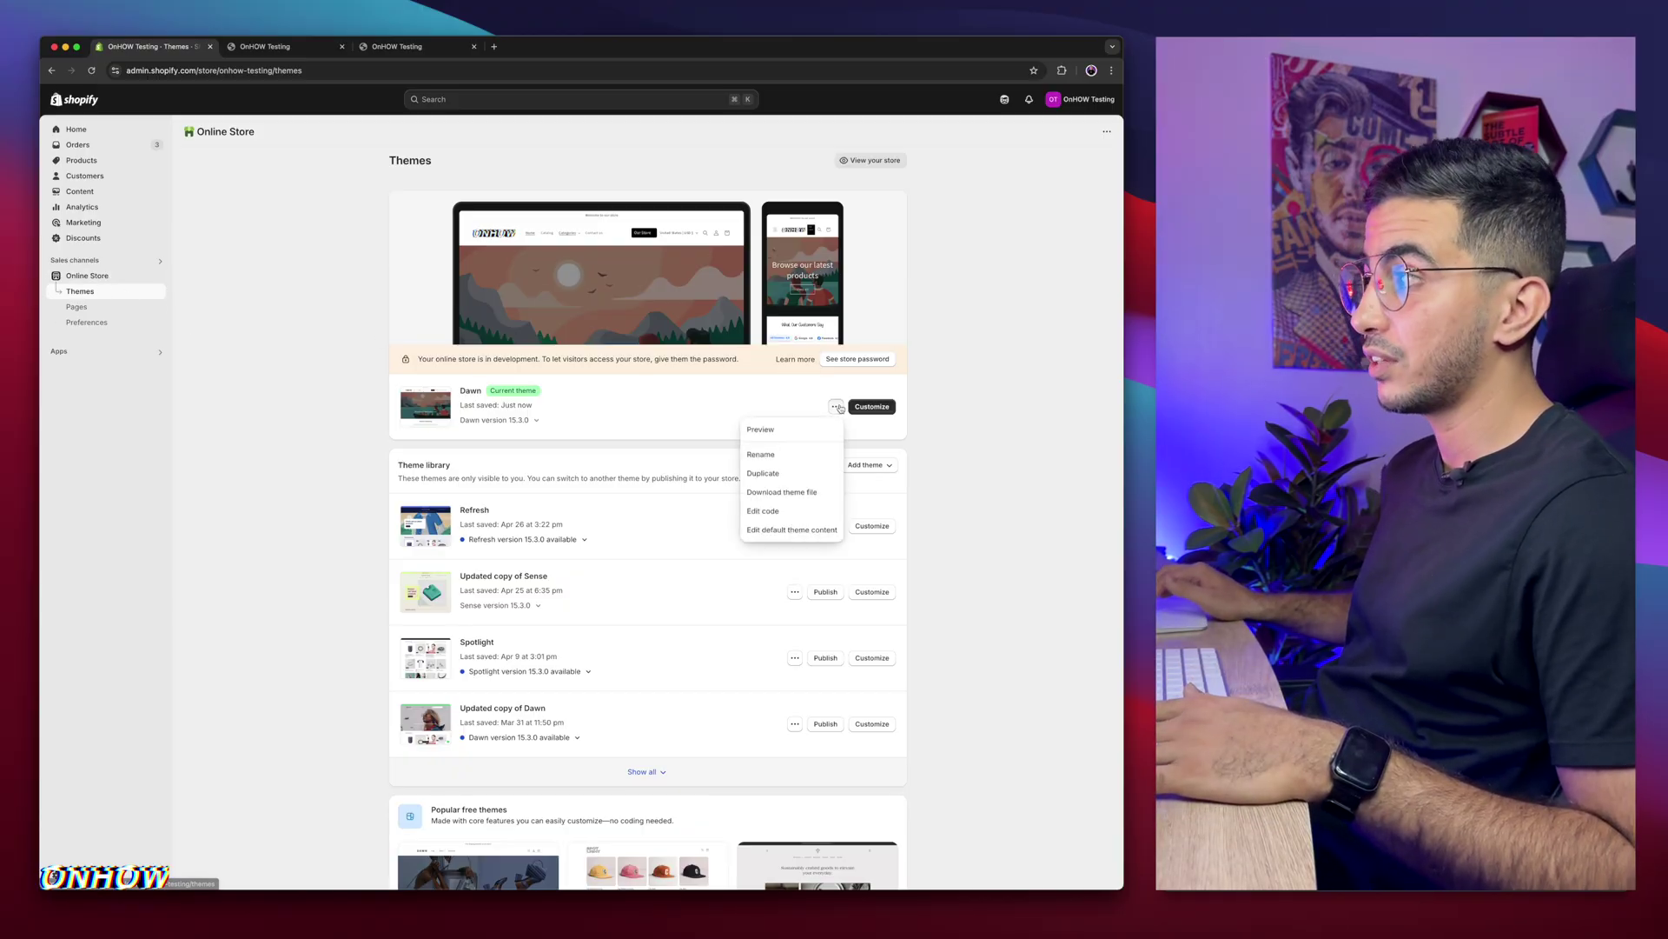
click(763, 512)
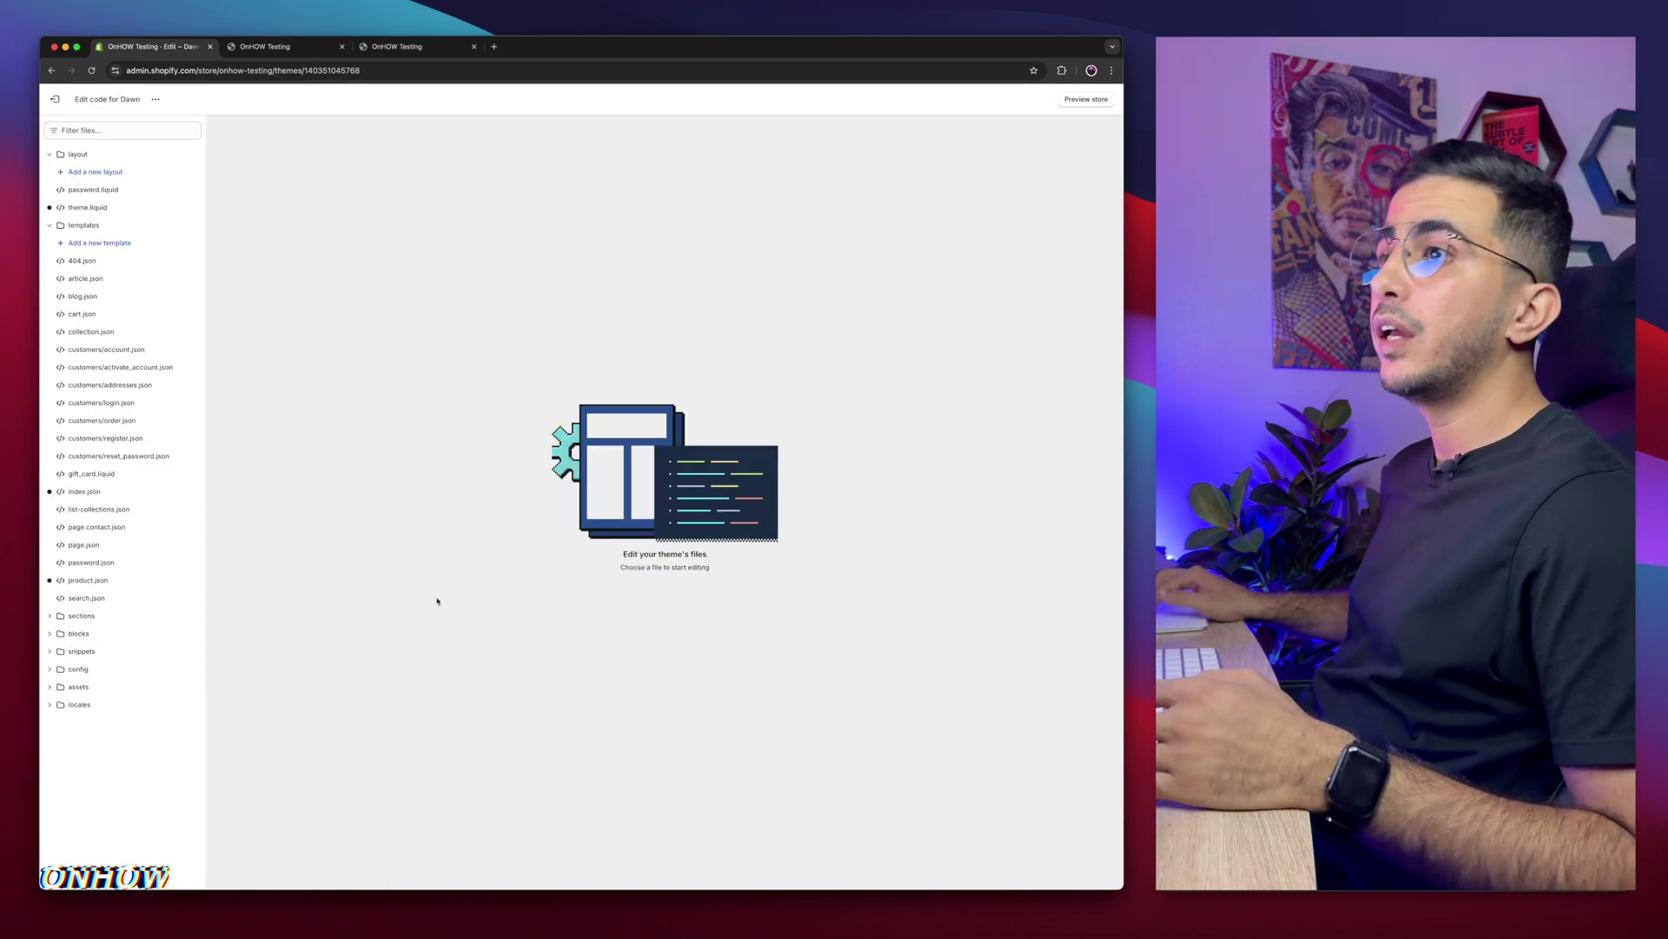
- Create a new liquid file named video-banner in the theme's sections folder
scroll(113, 637, up, 6)
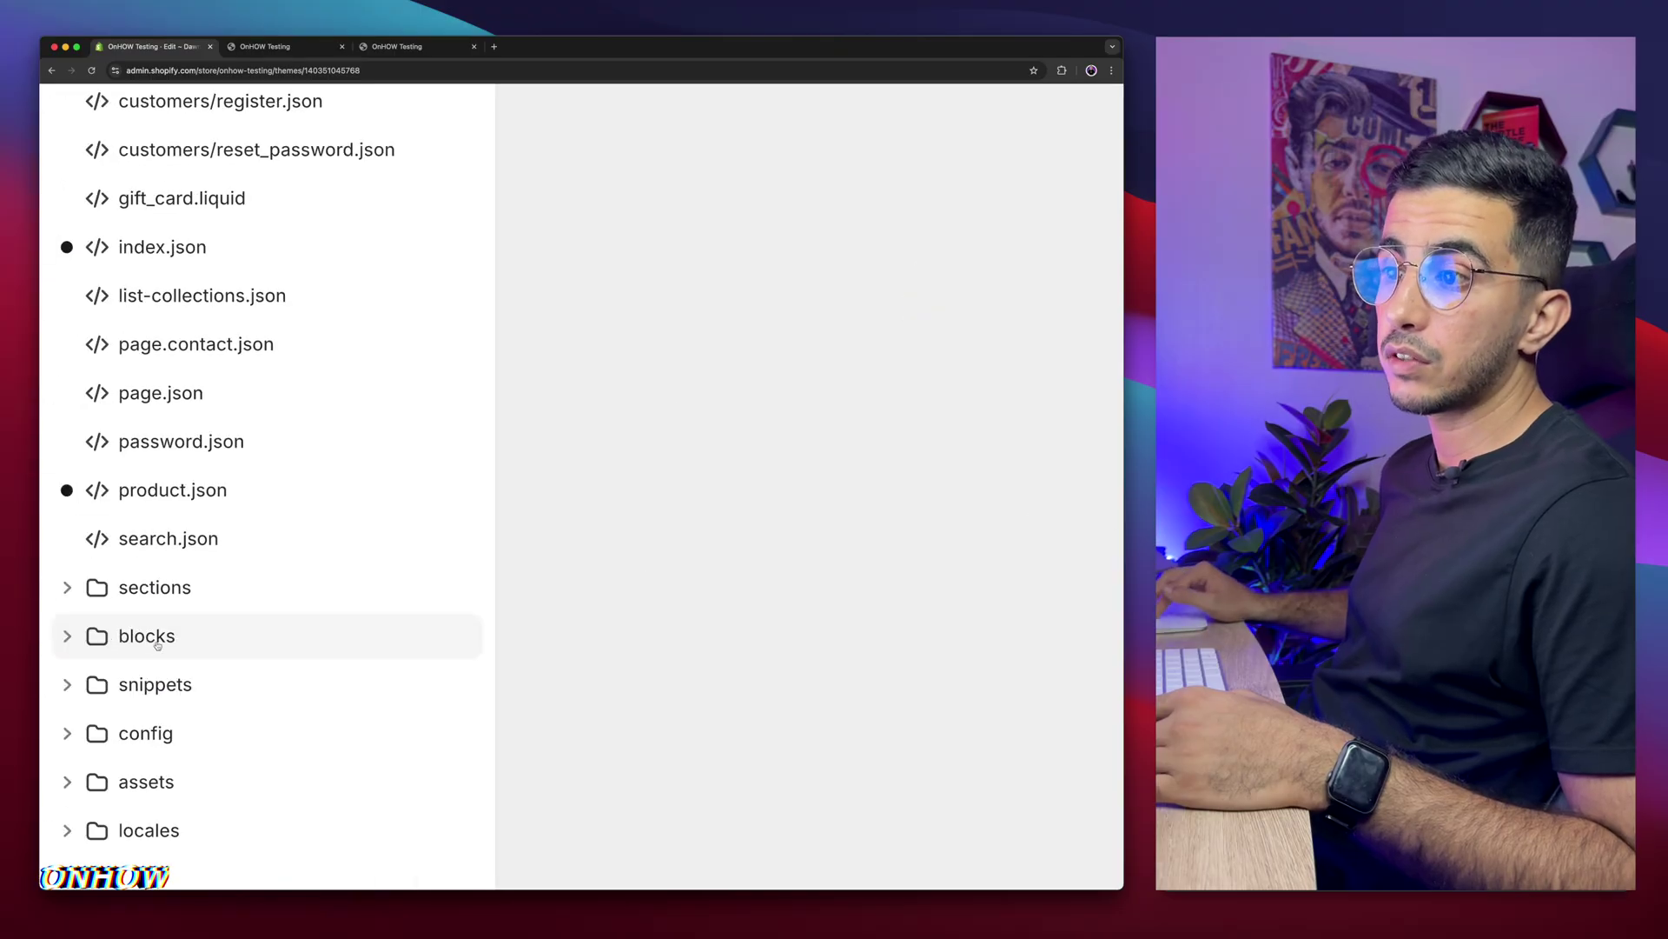
click(154, 589)
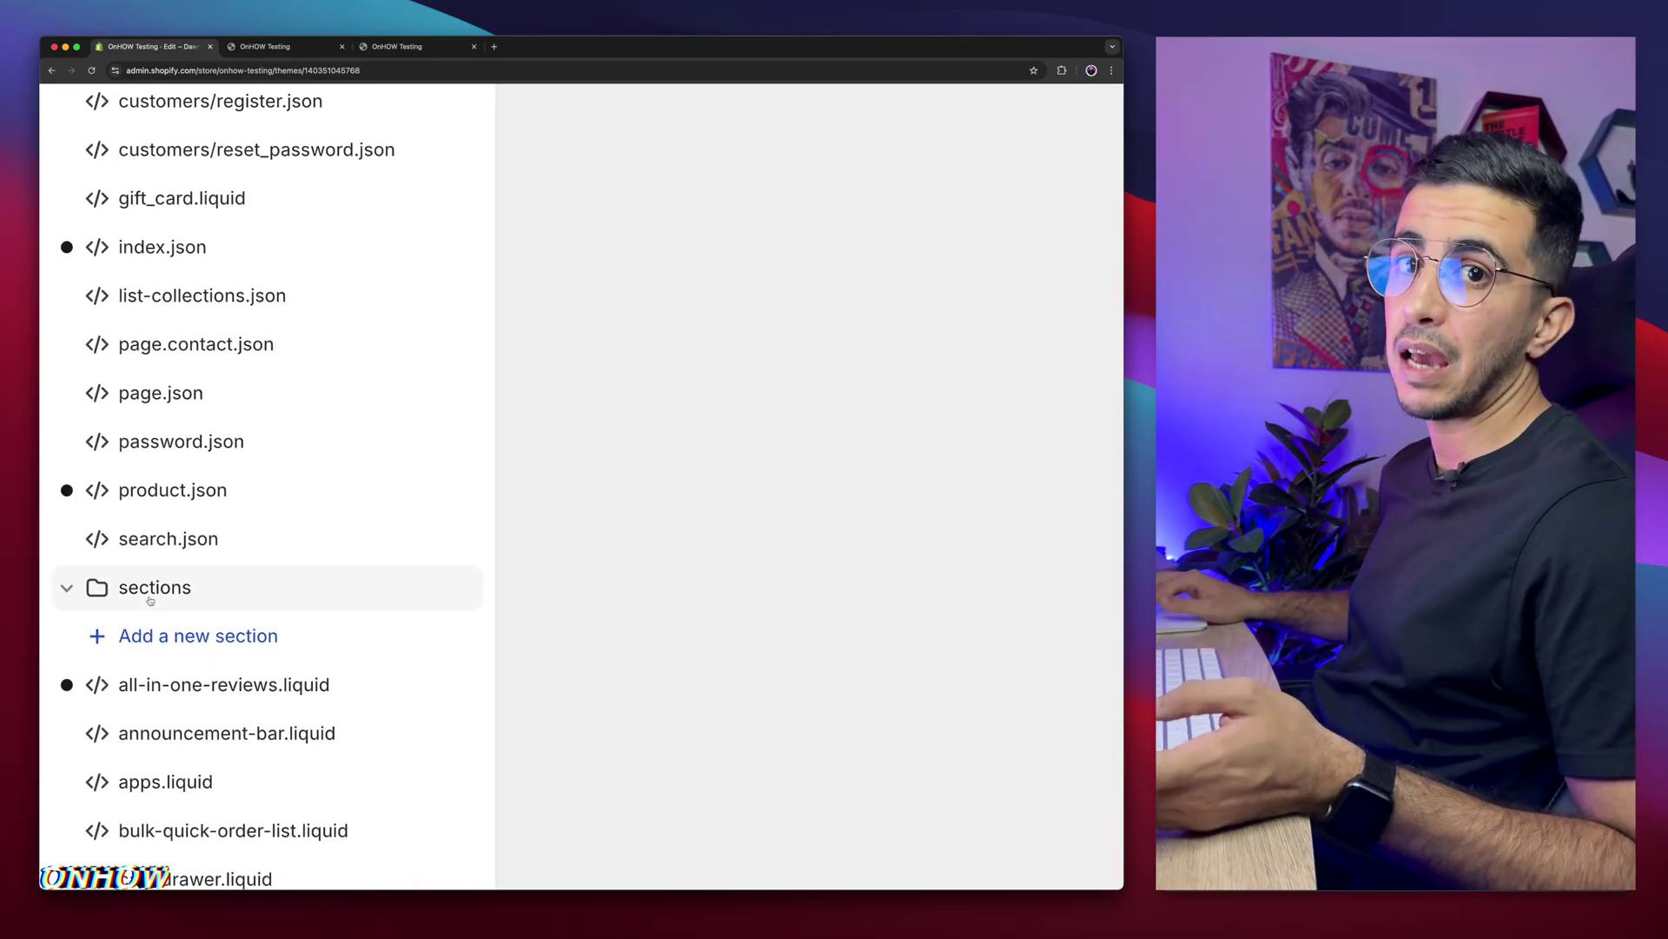
click(159, 639)
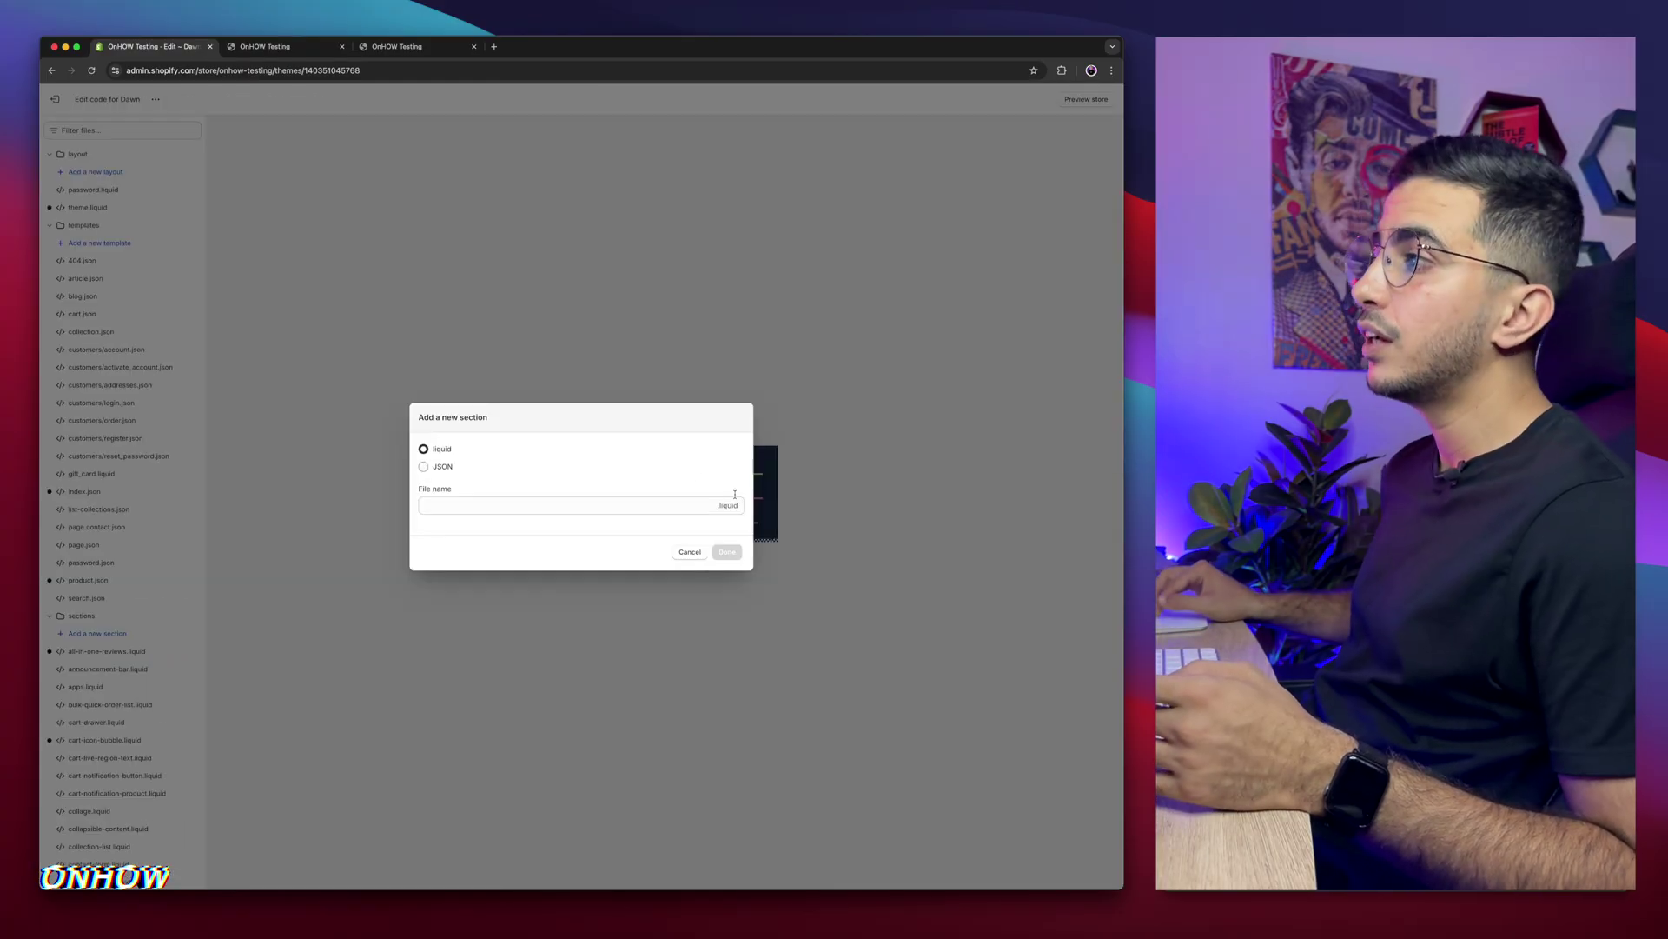
click(586, 506)
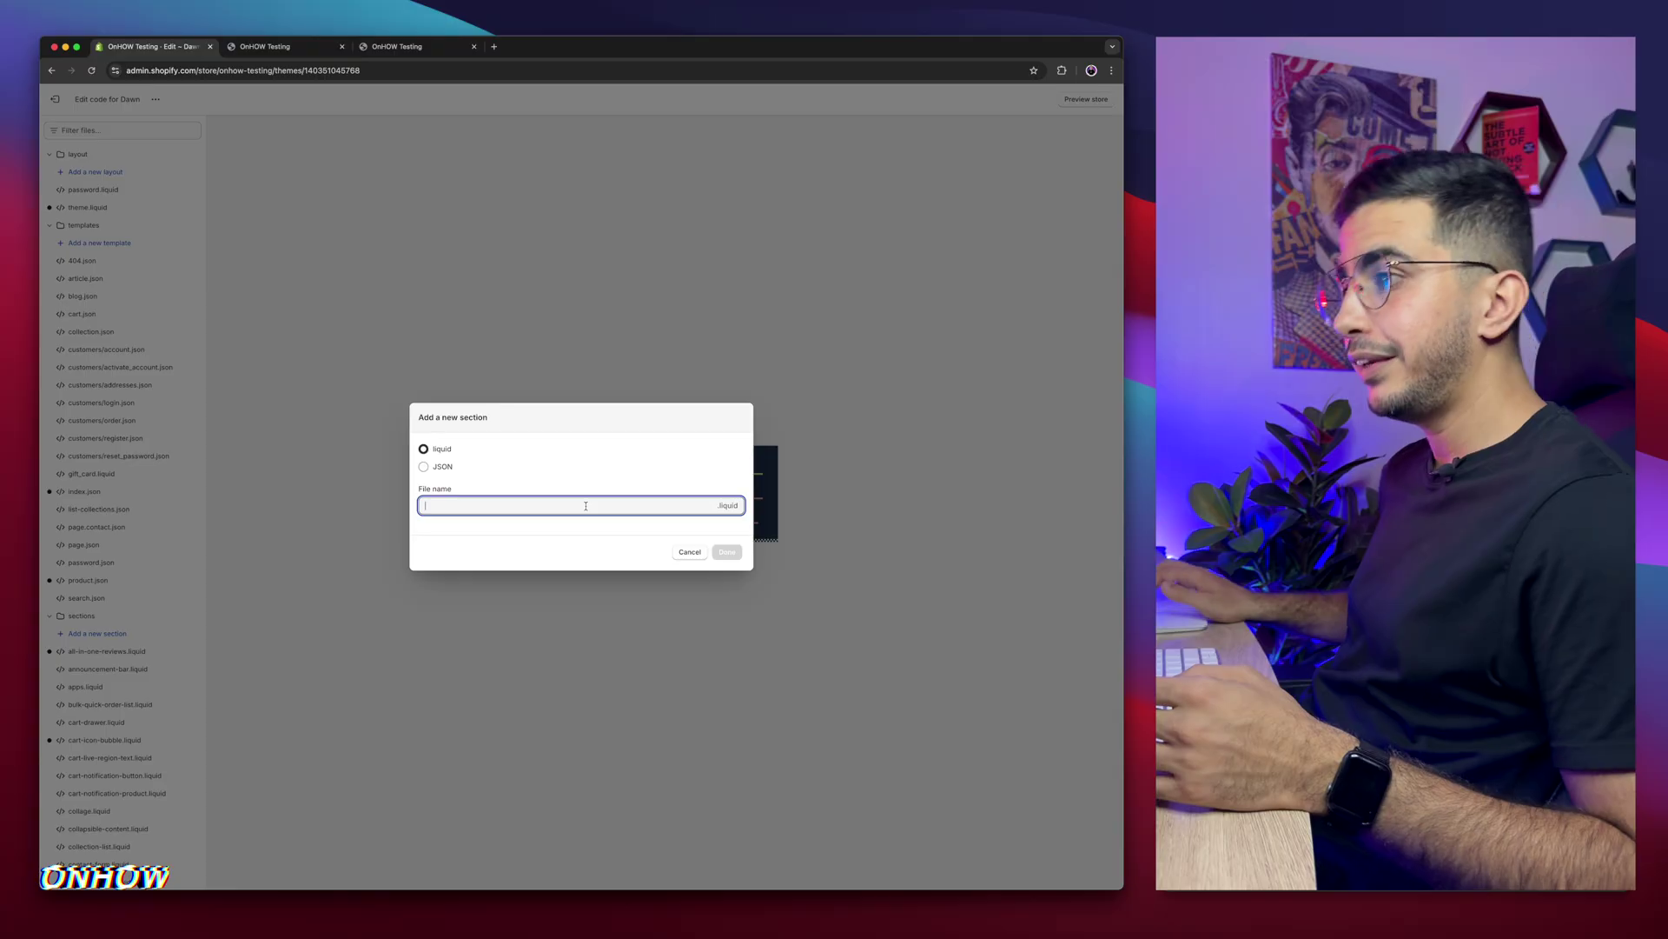
text(video-banner)
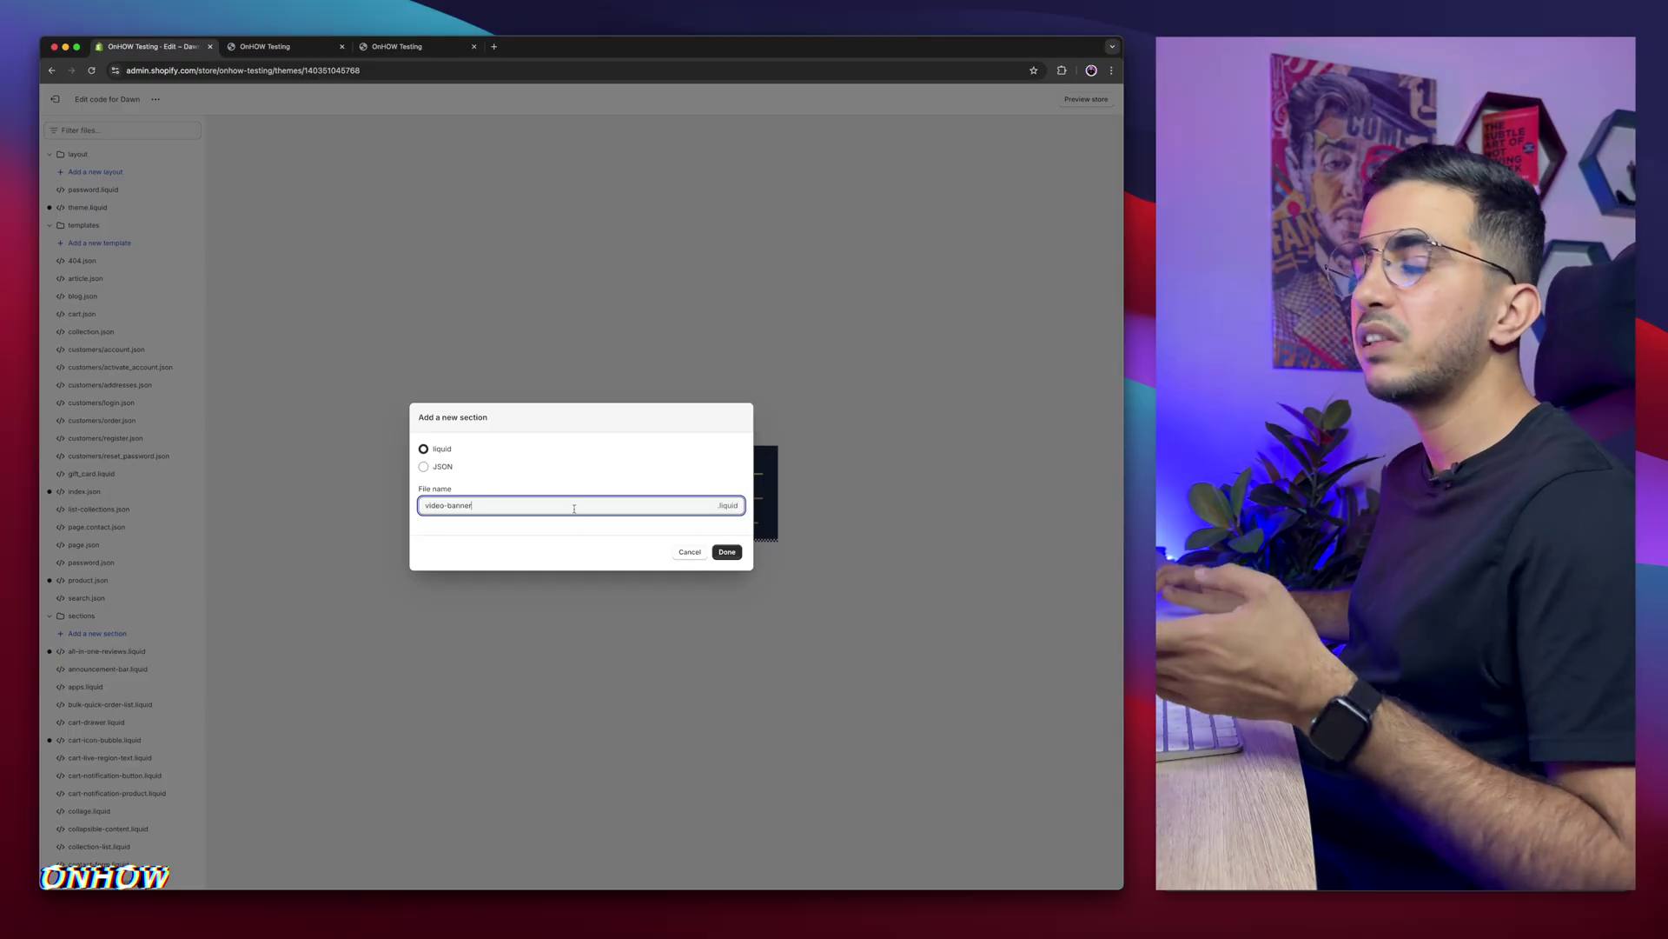
click(726, 552)
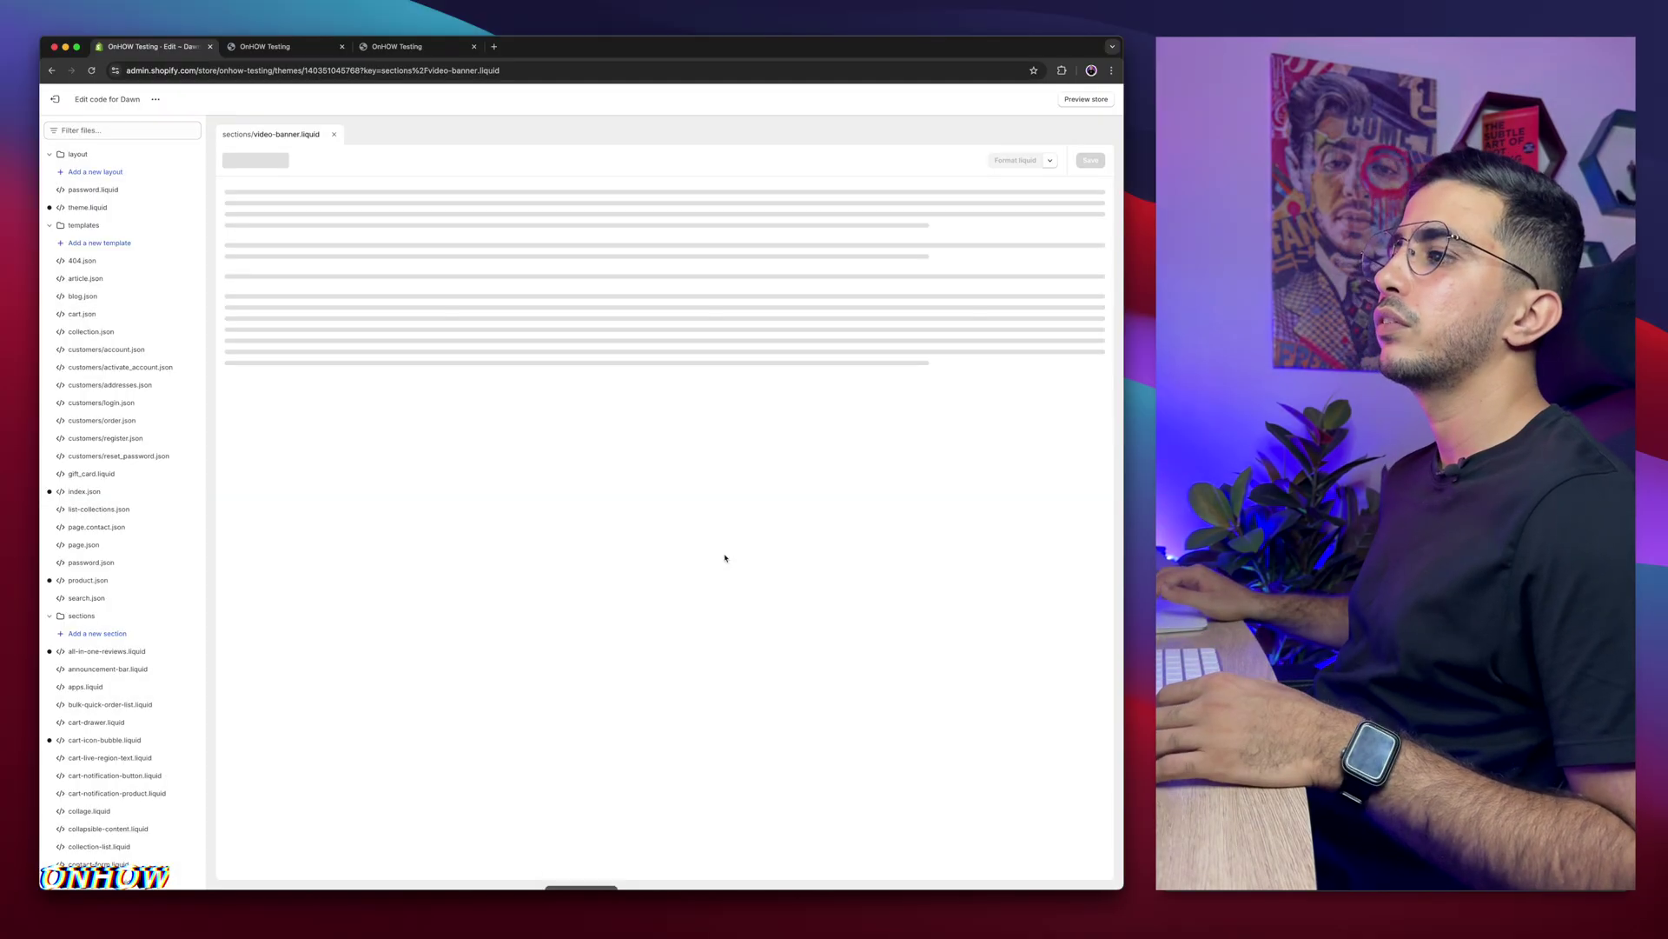
- Replace the default schema code in video-banner.liquid with the copied "Cinematic Video Banner - OnHOW" section code and save the file
click(359, 274)
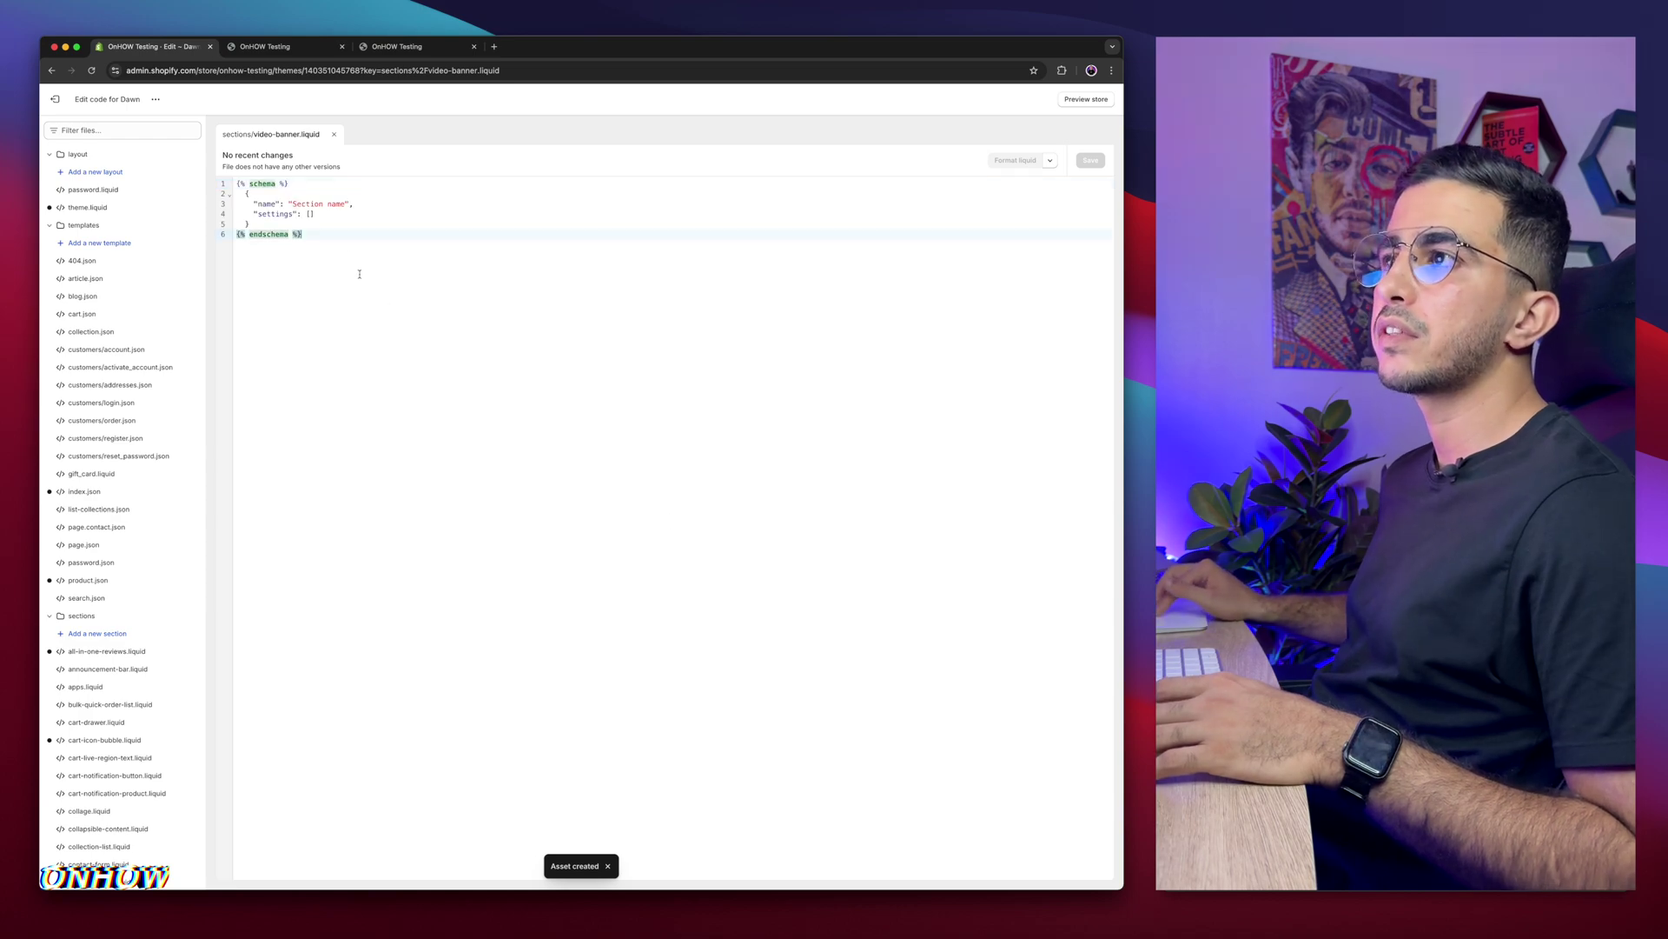
drag(345, 255, 233, 179)
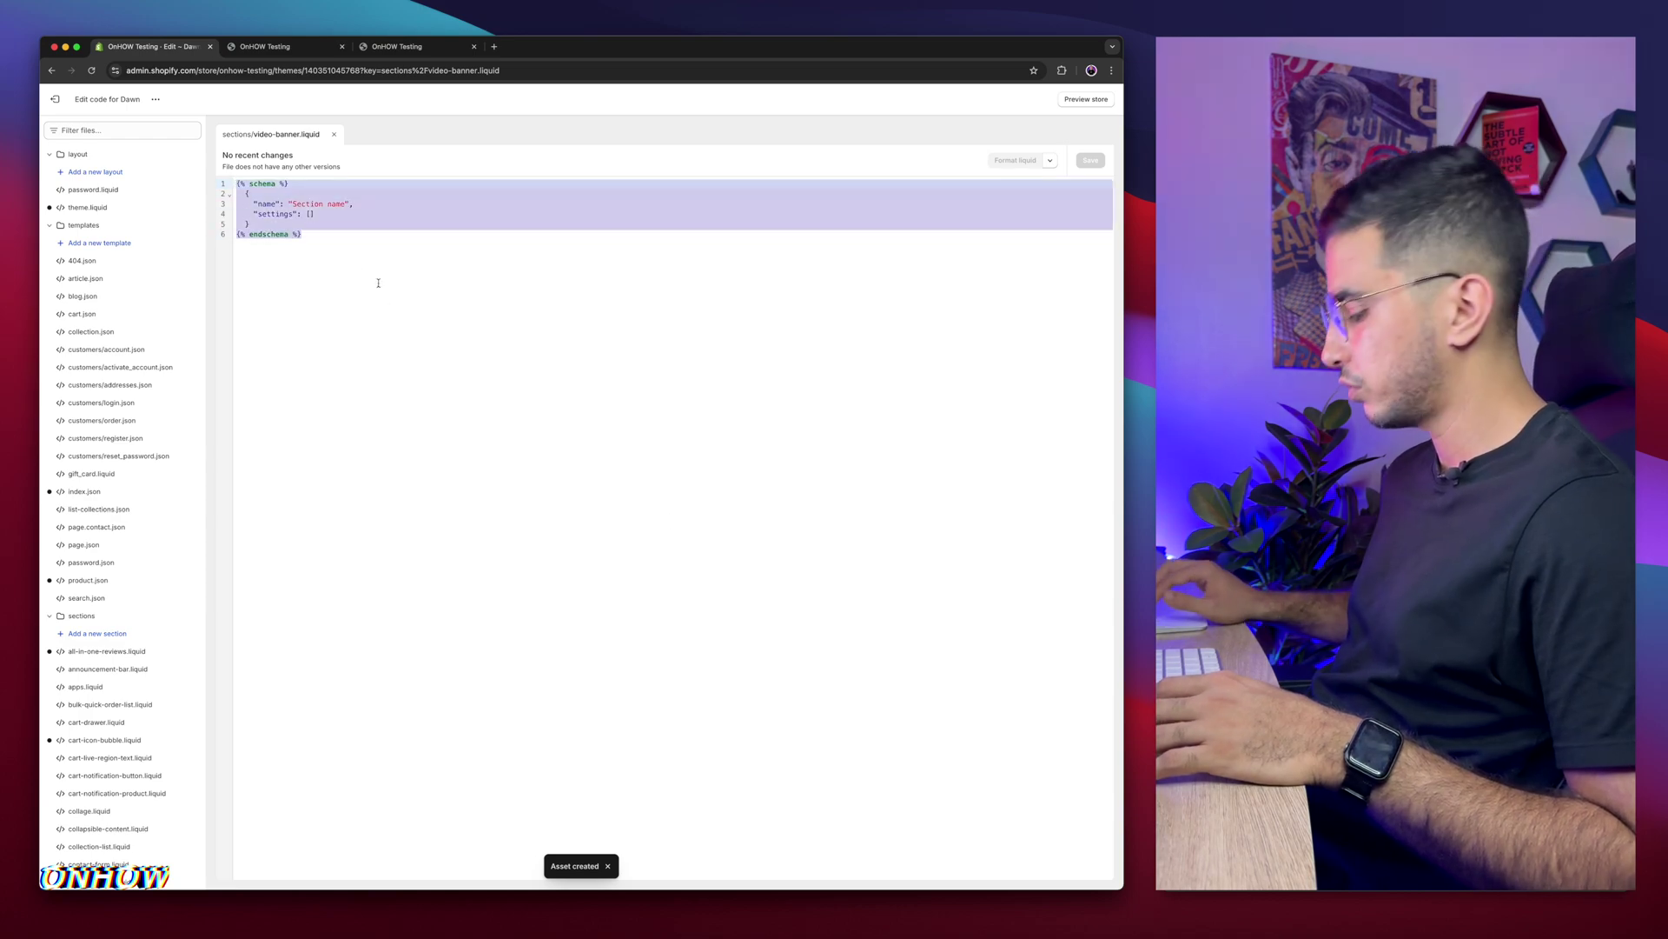
key(BackSpace)
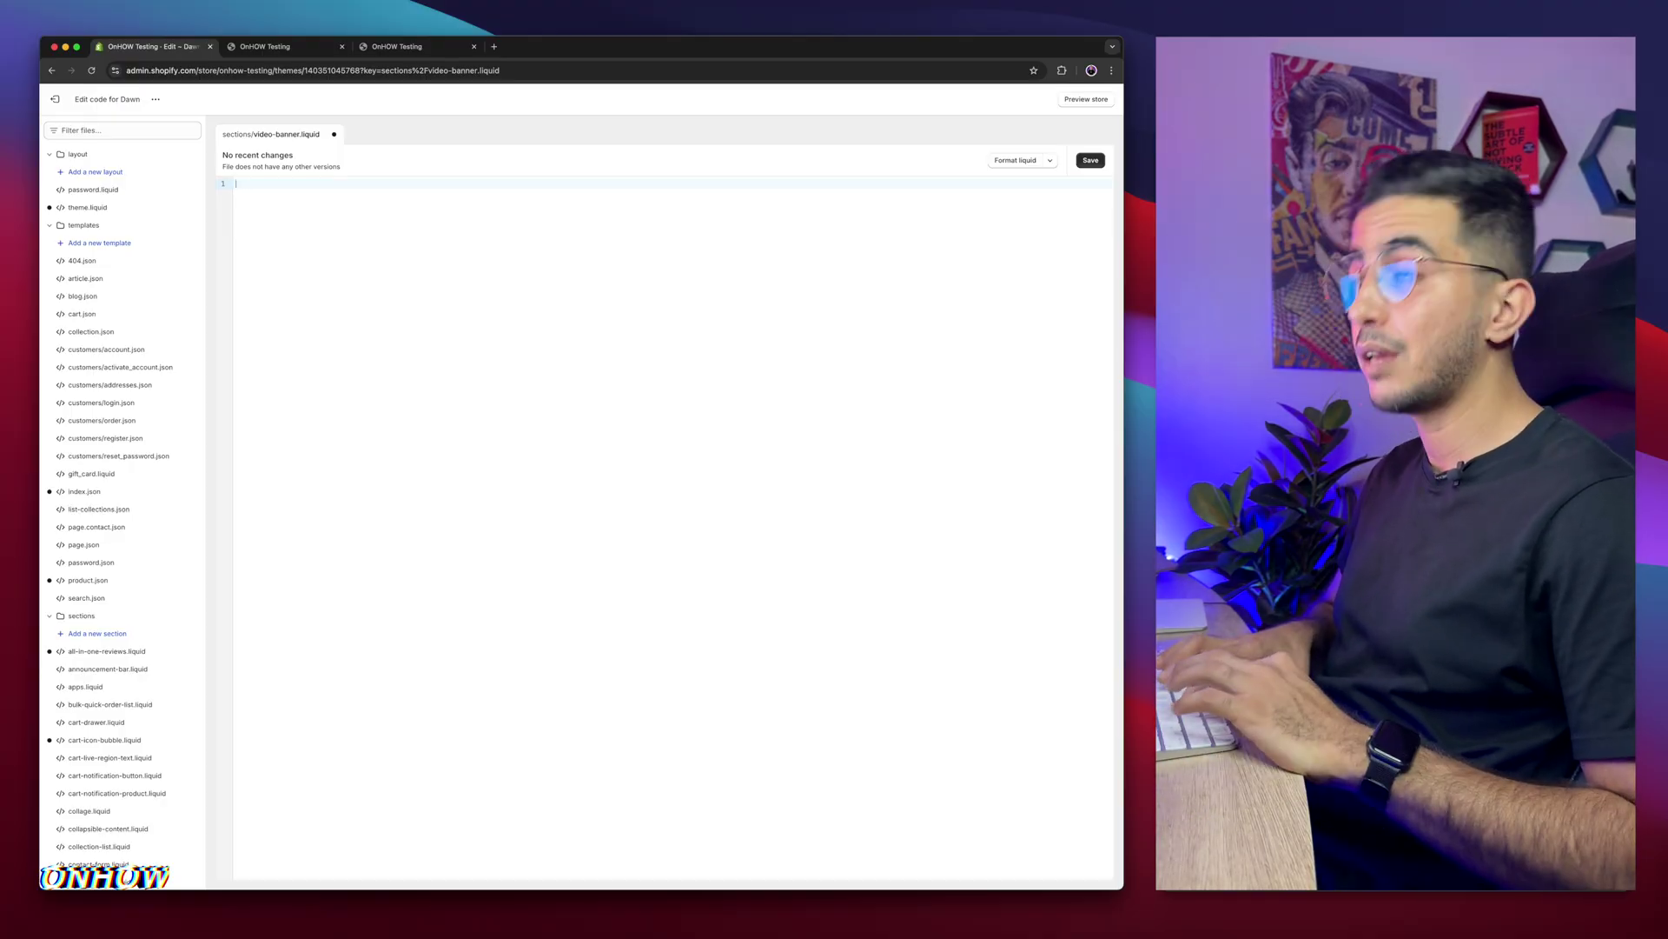
key(super+v)
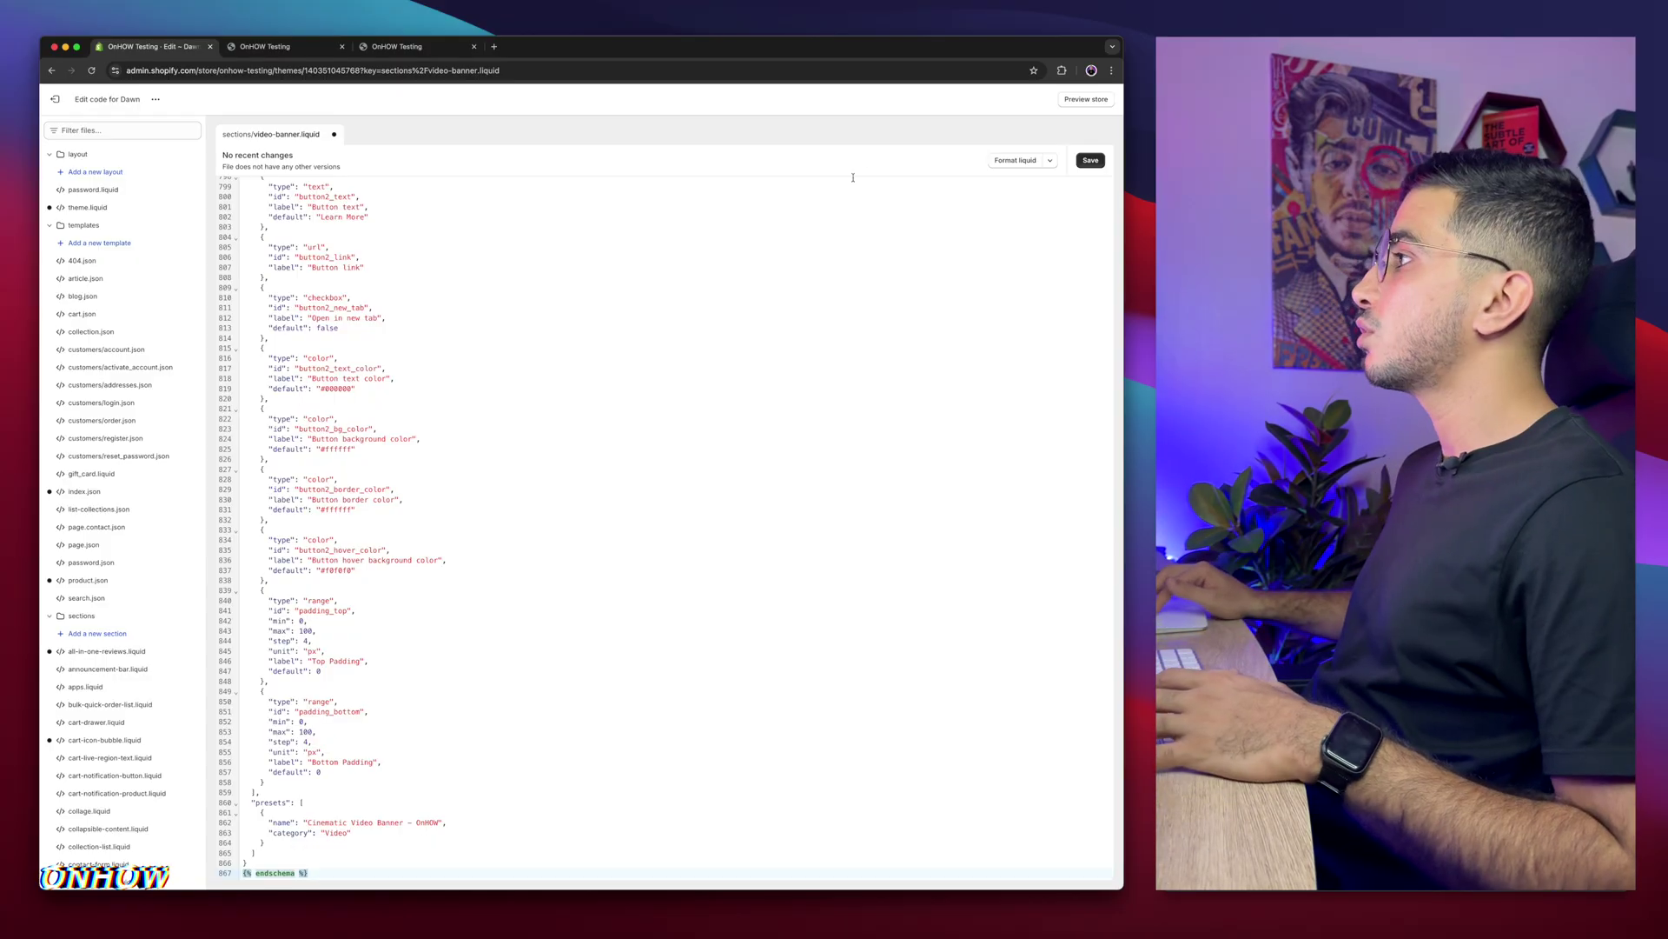
click(1096, 162)
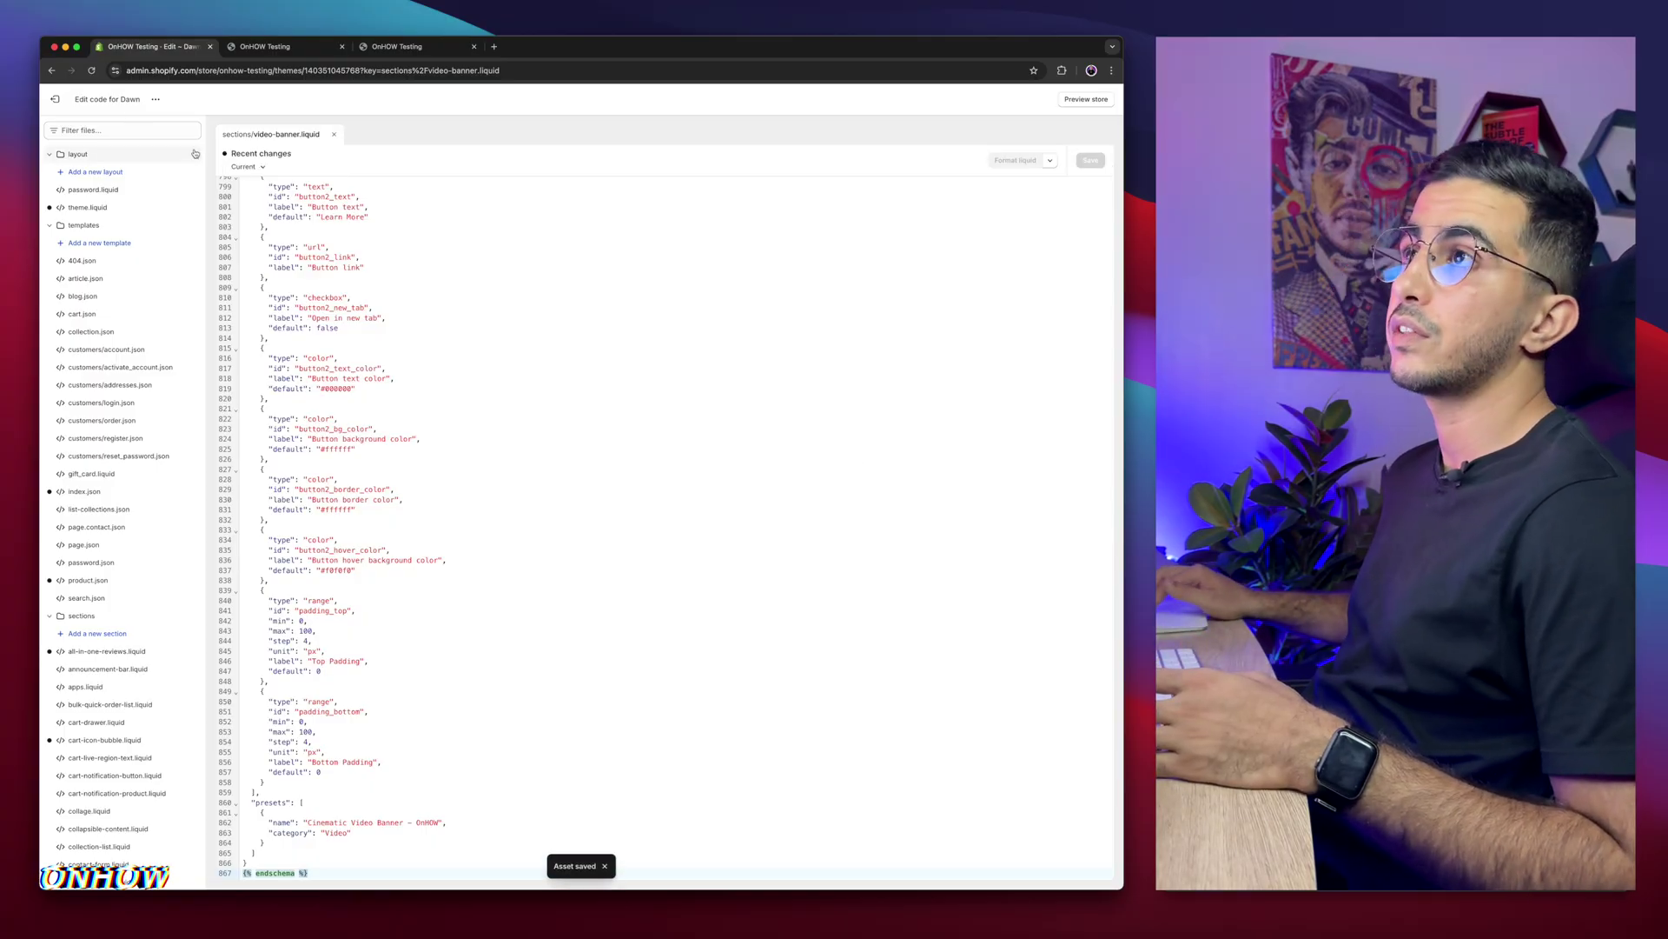
- Leave the code editor and open the current Dawn theme's home page for customization
click(71, 95)
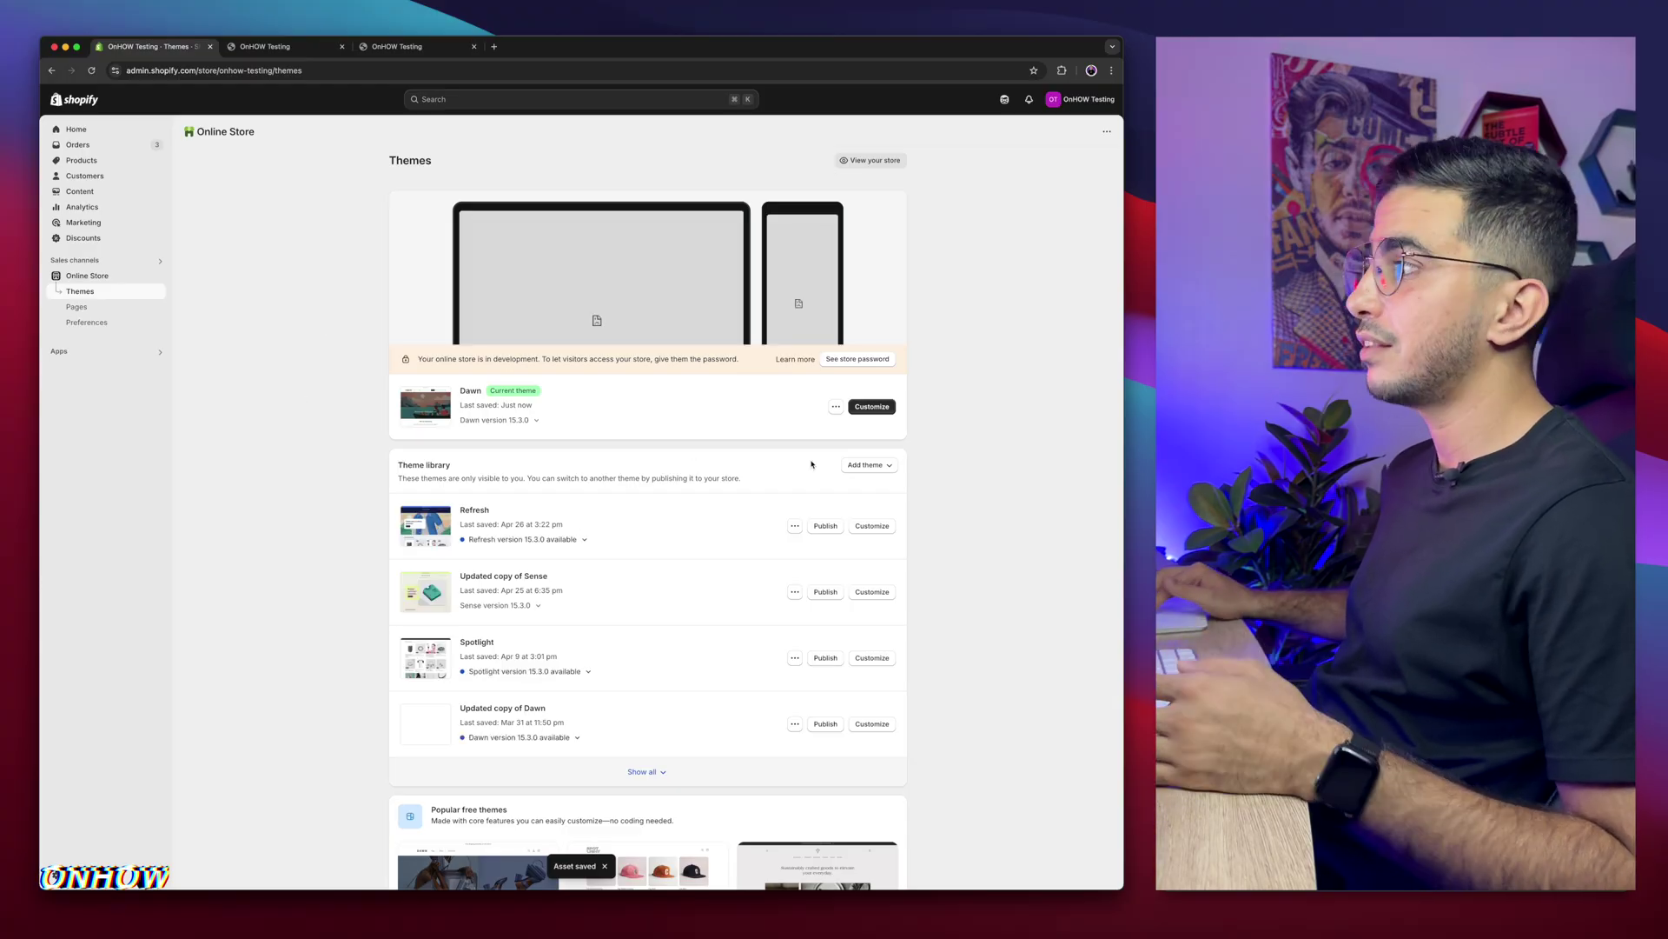
click(875, 409)
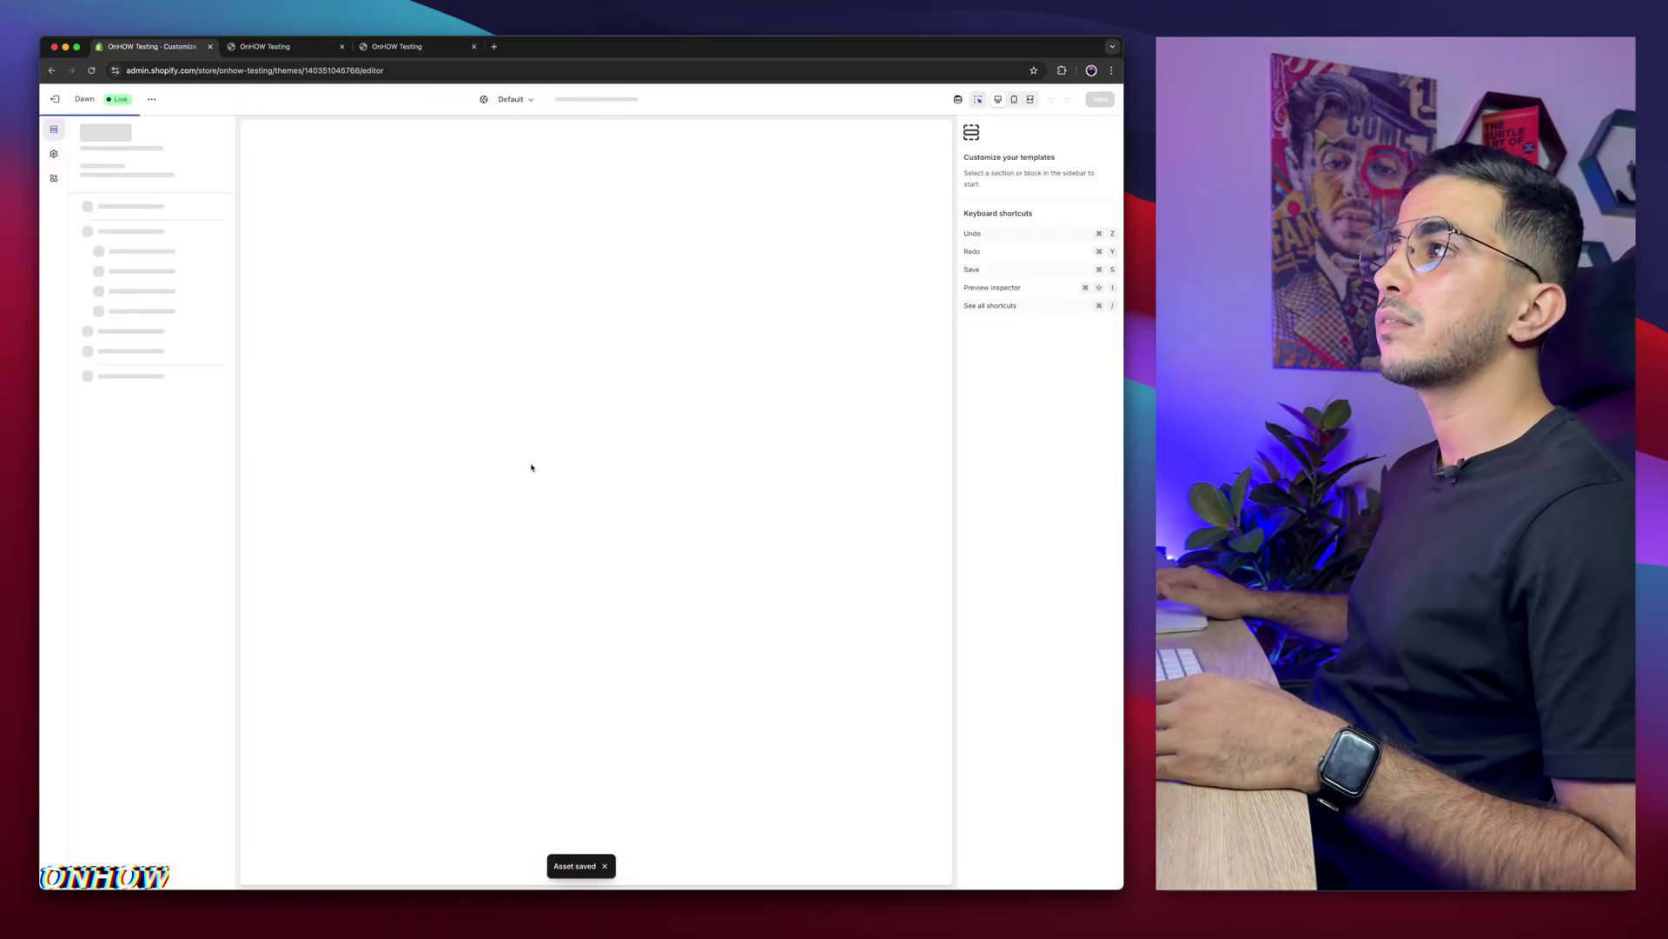
scroll(531, 467, down, 6)
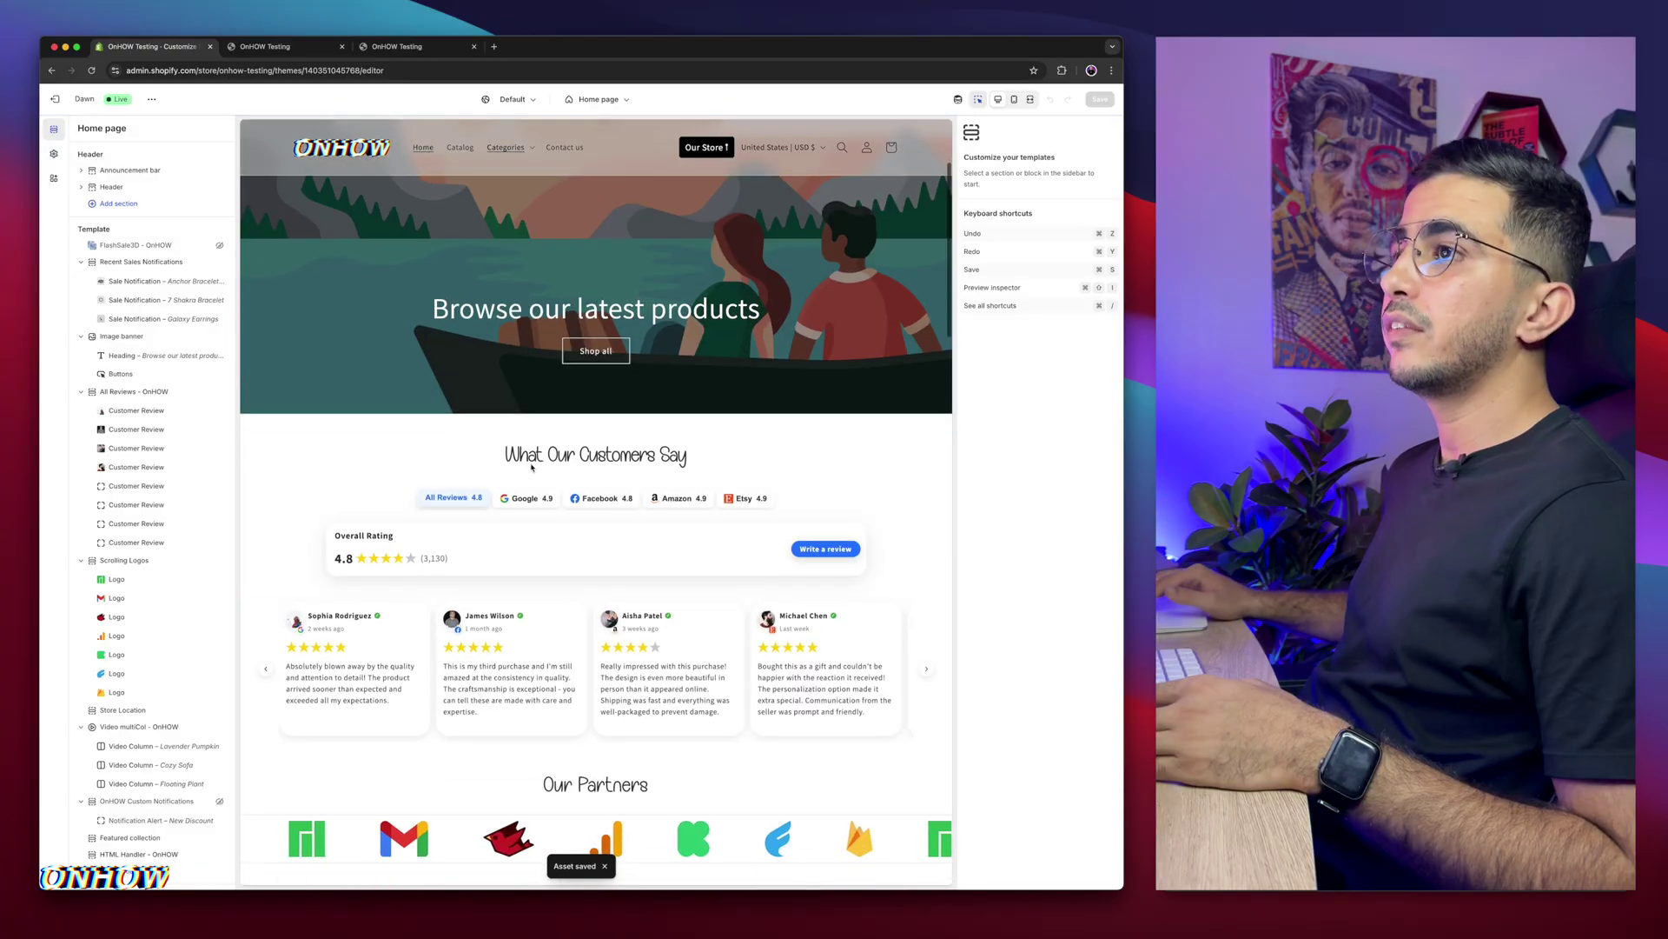
- Search the available sections for "banner" and add the Cinematic Video Banner - OnHOW section directly below the image banner
scroll(531, 467, down, 2)
scroll(531, 467, up, 4)
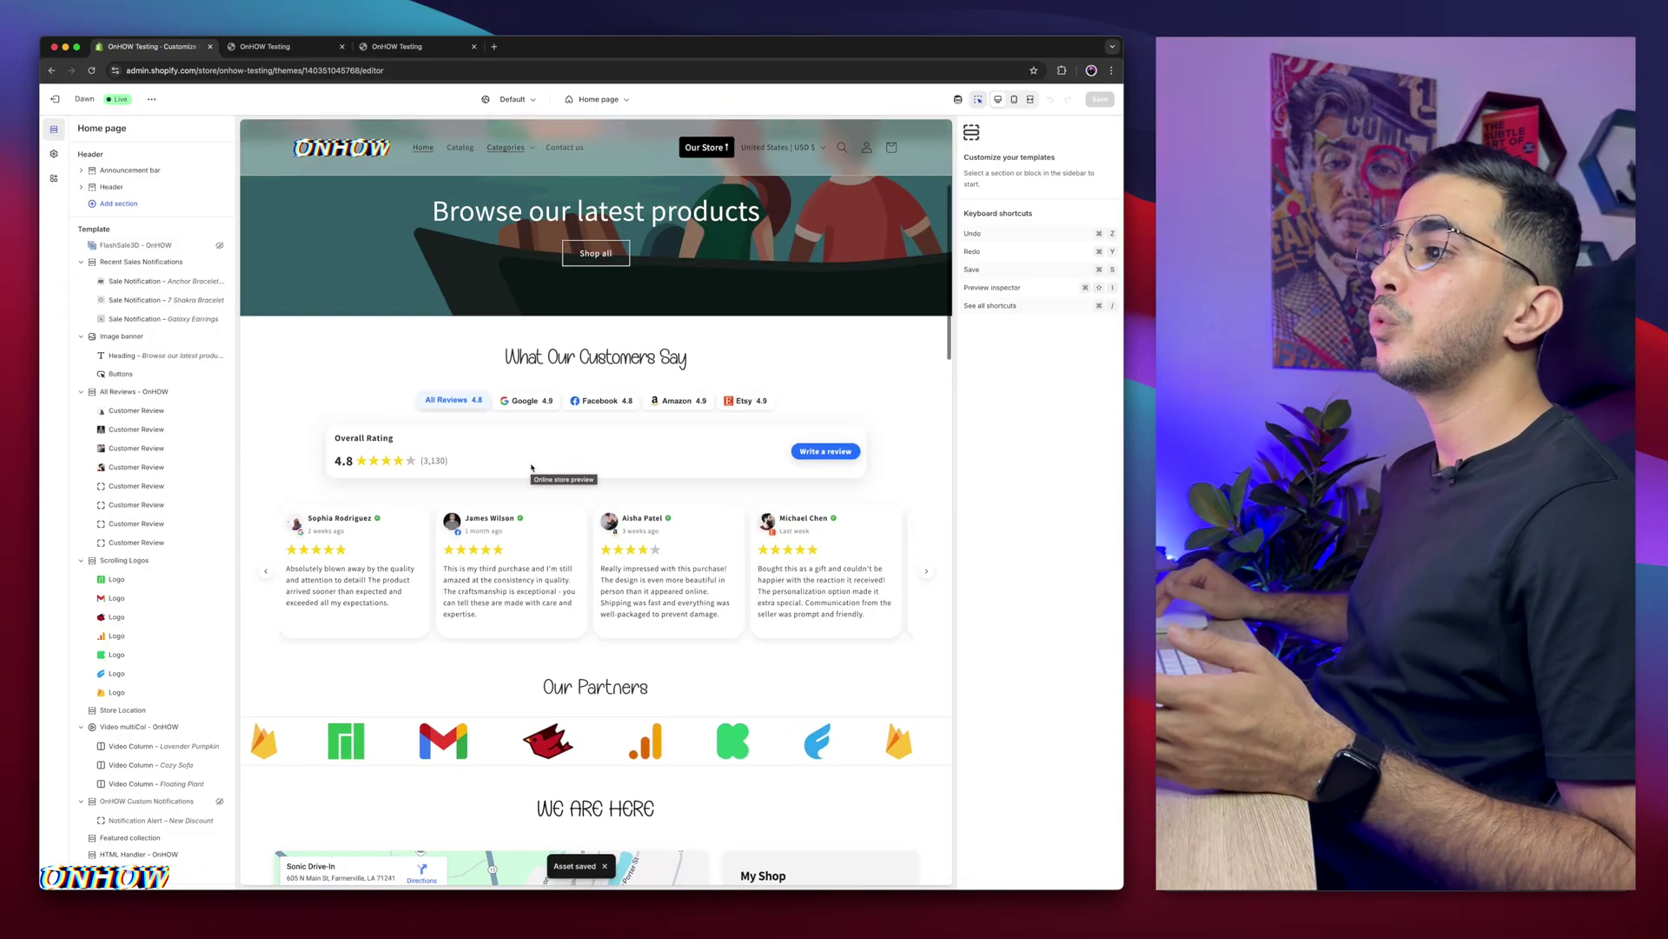
scroll(531, 468, up, 3)
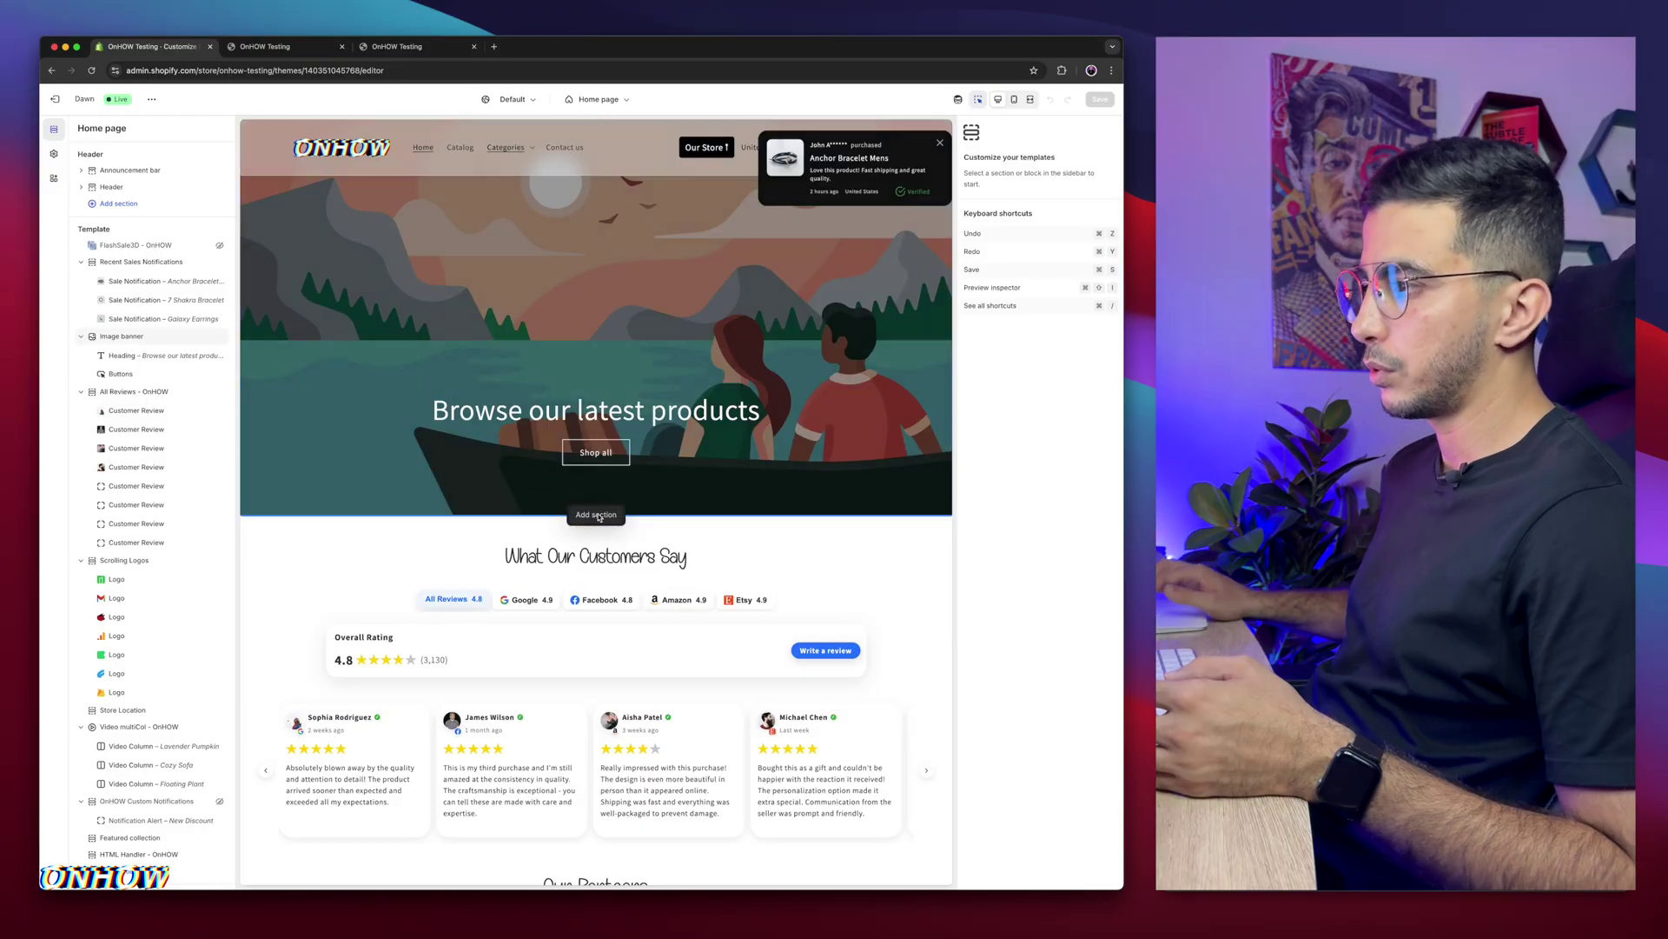
click(598, 515)
text(banner)
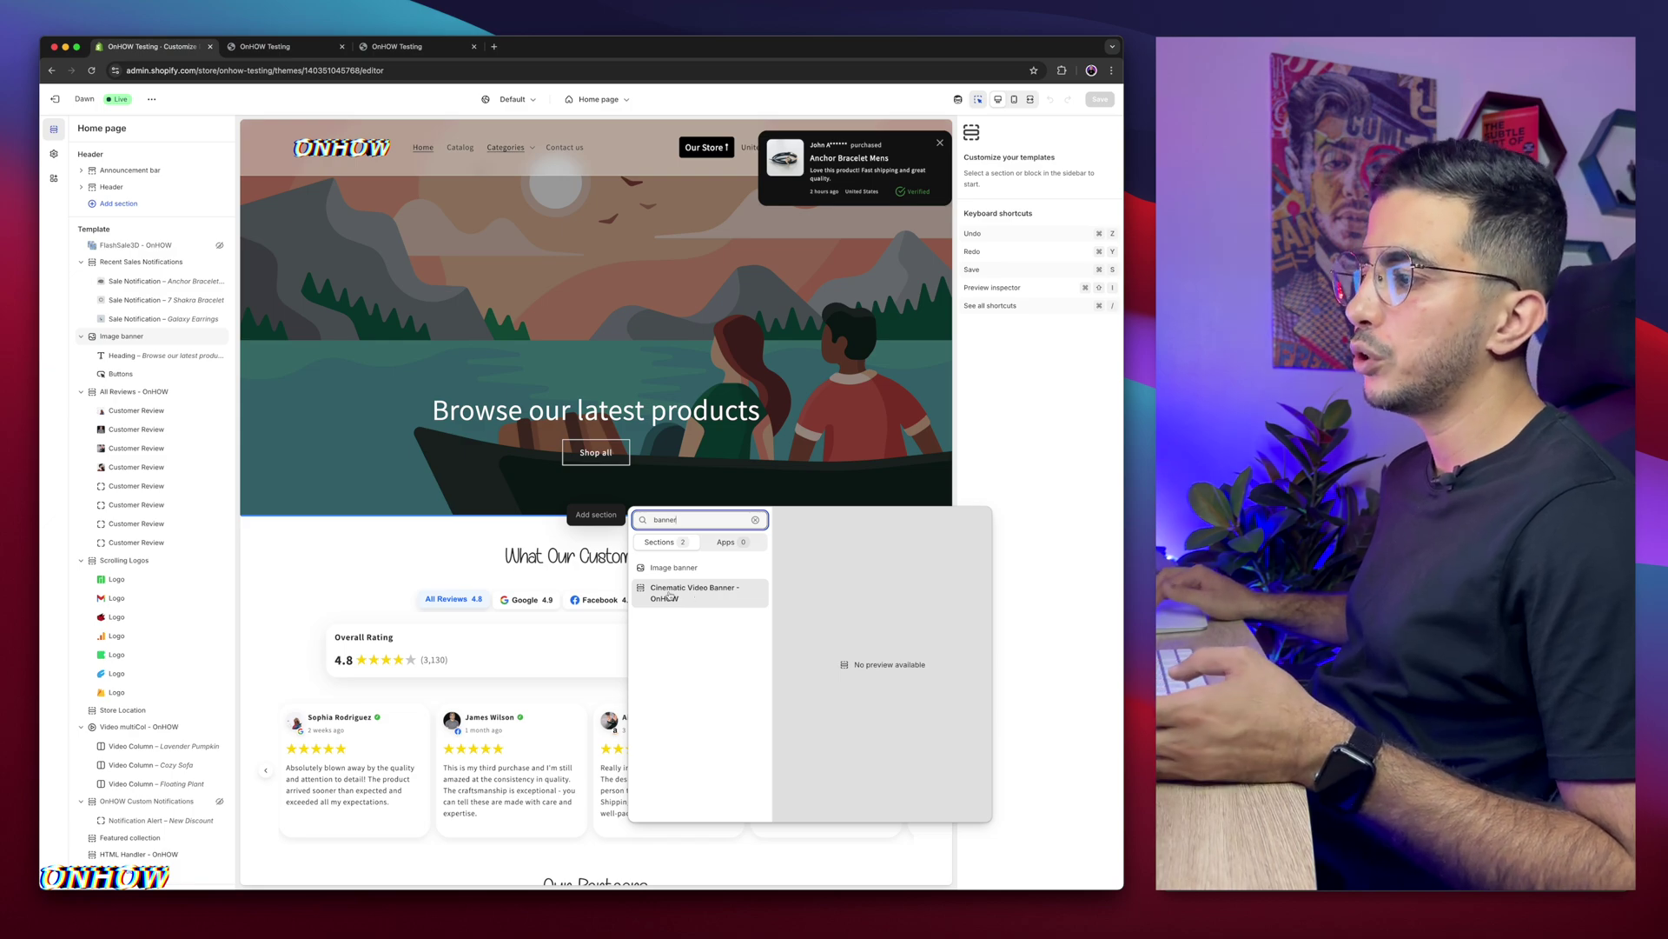
click(706, 599)
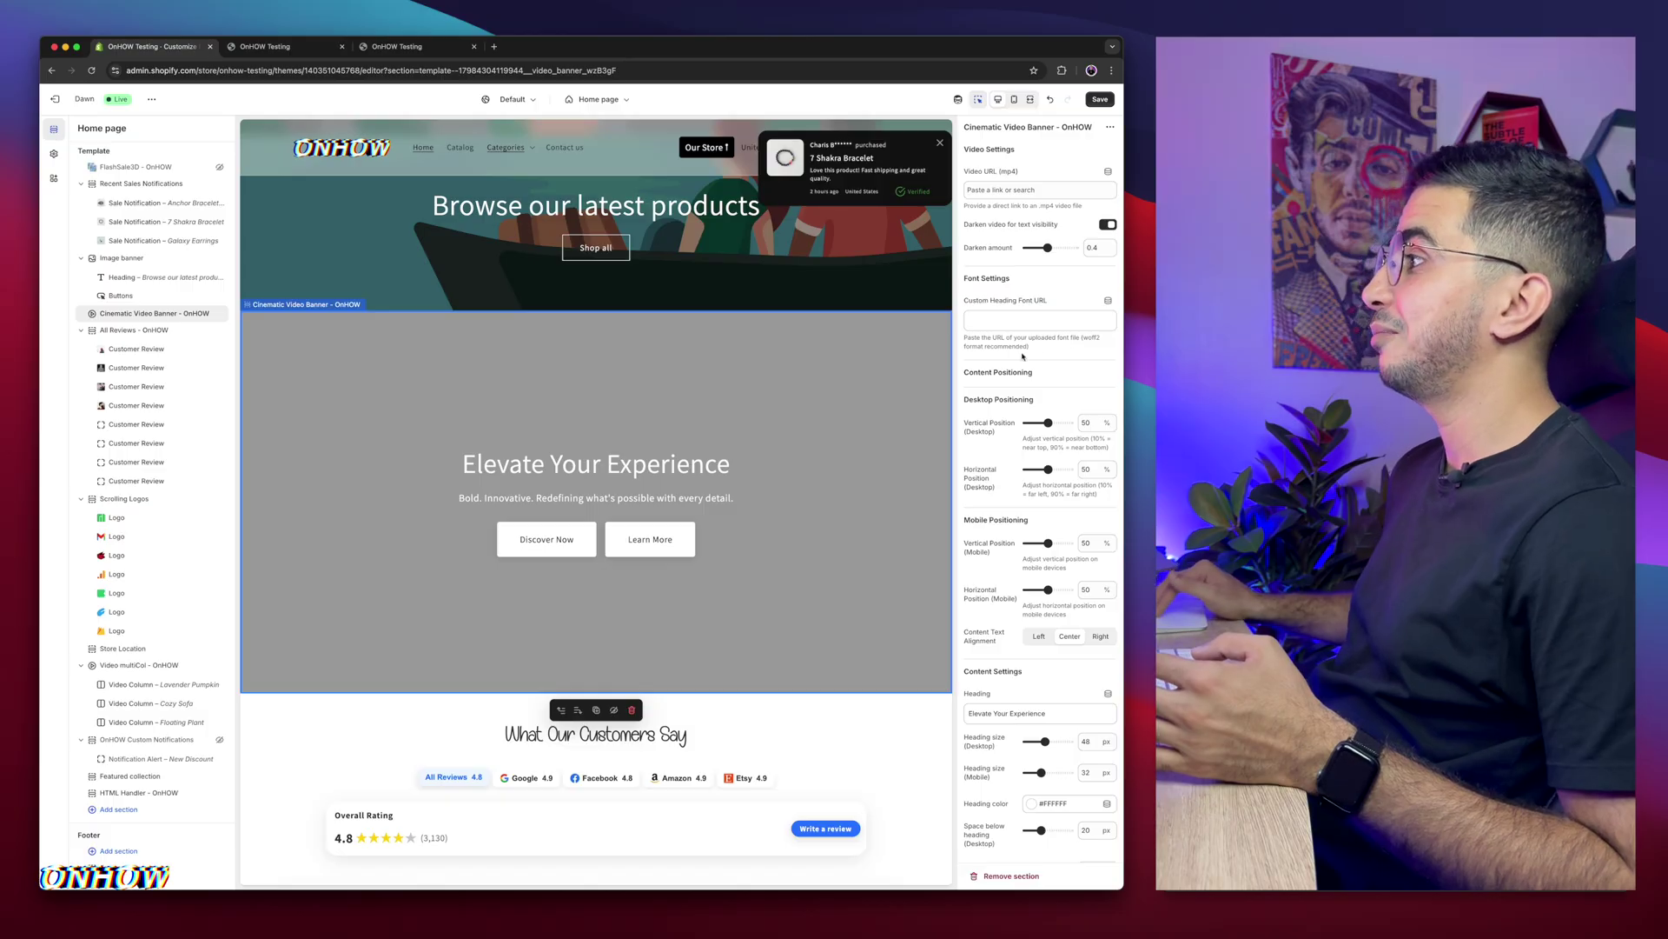
- Look through the Cinematic Video Banner section's video, font, positioning, content and button settings
scroll(1023, 356, down, 15)
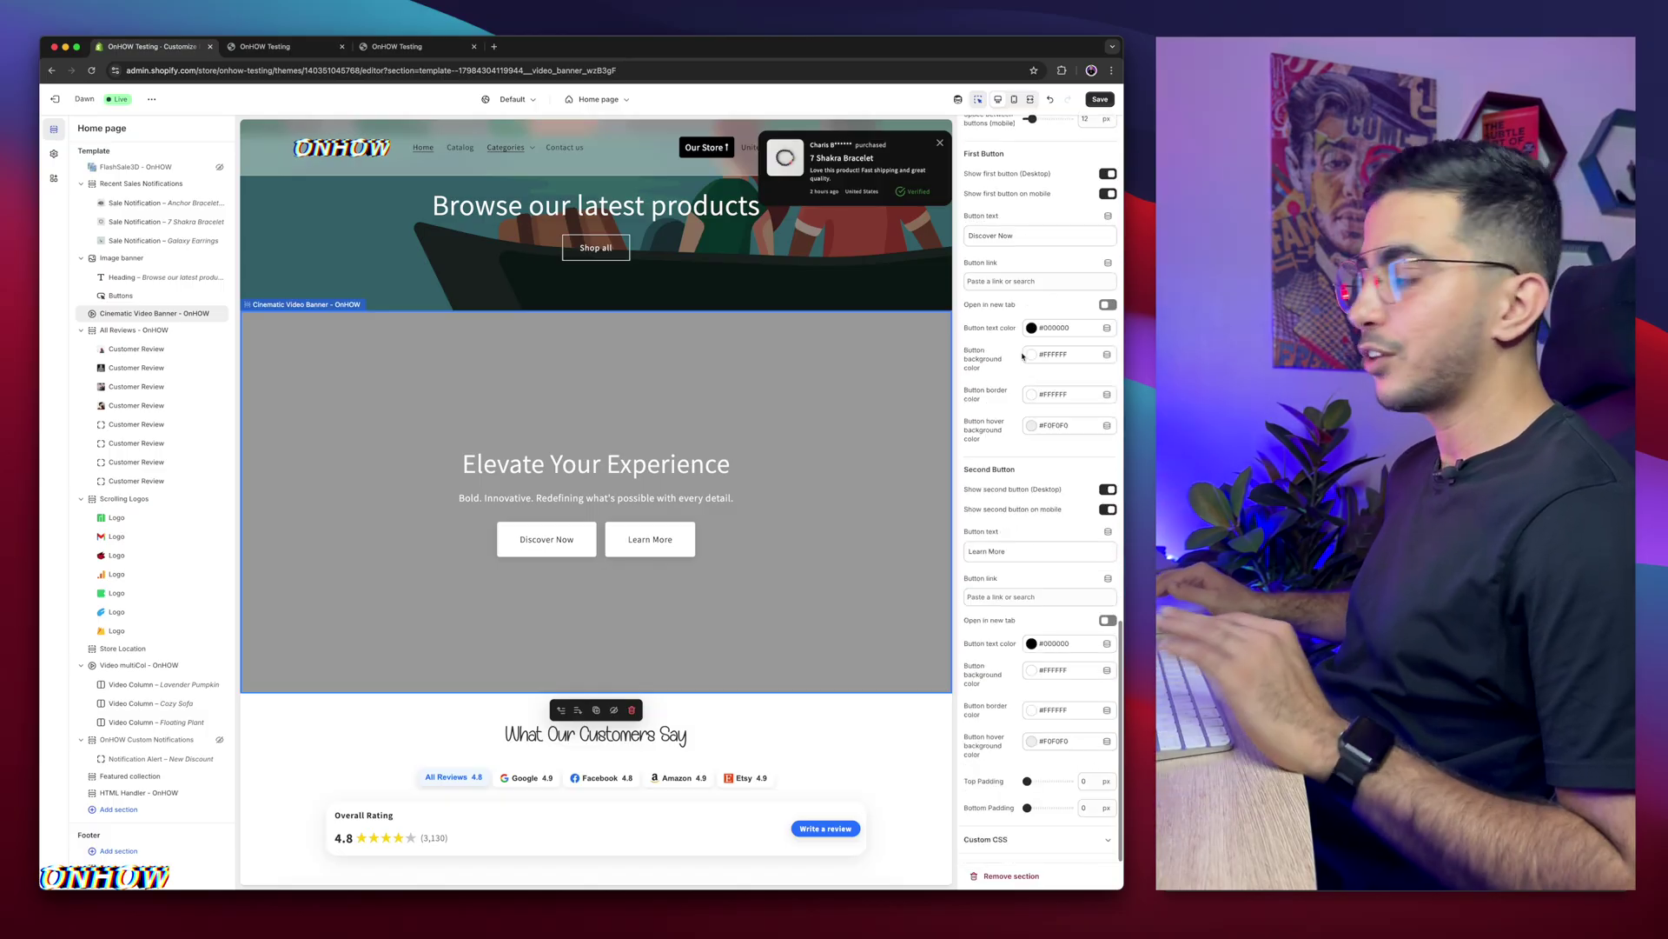
scroll(1022, 356, up, 10)
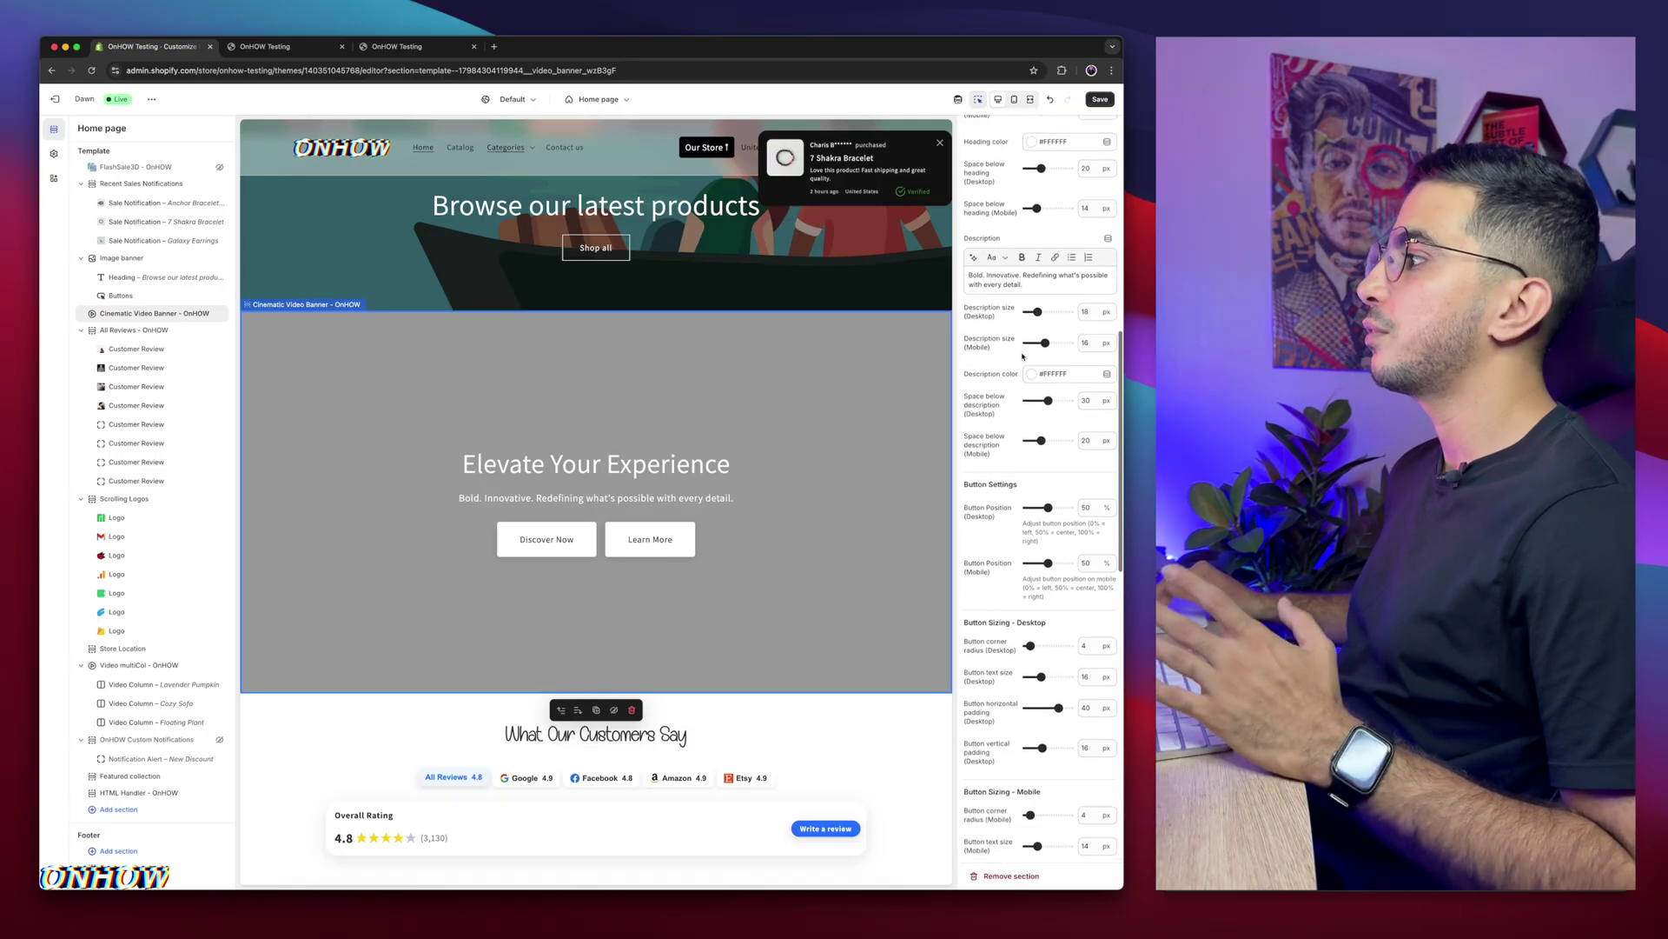
scroll(1023, 355, up, 10)
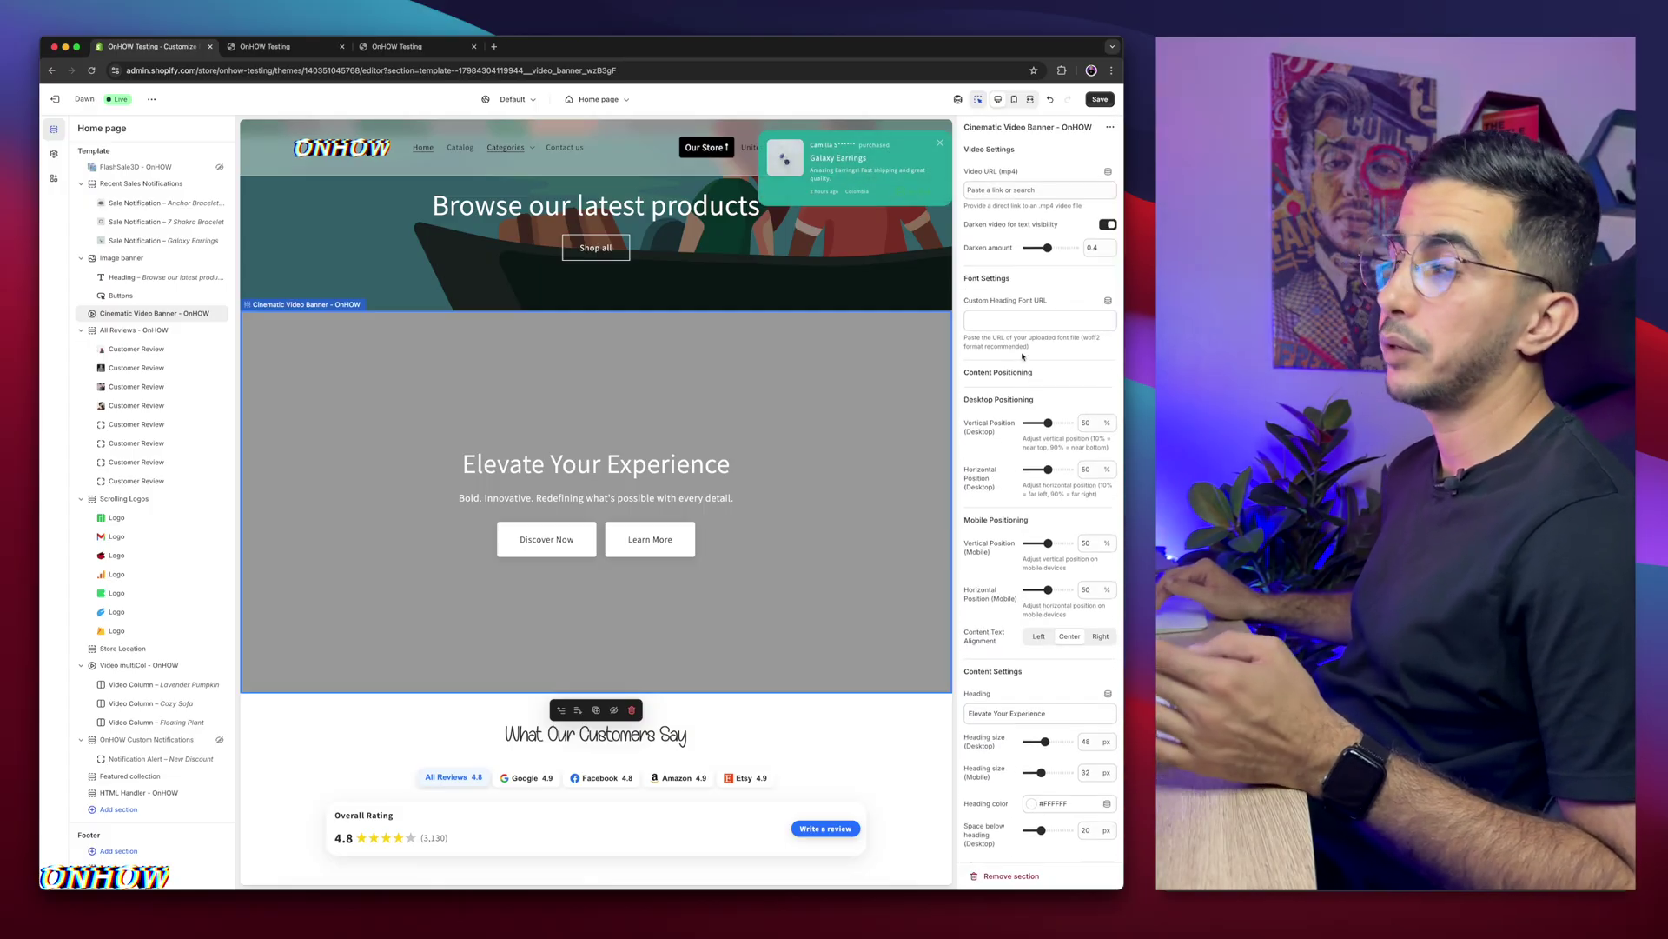
scroll(1090, 162, up, 5)
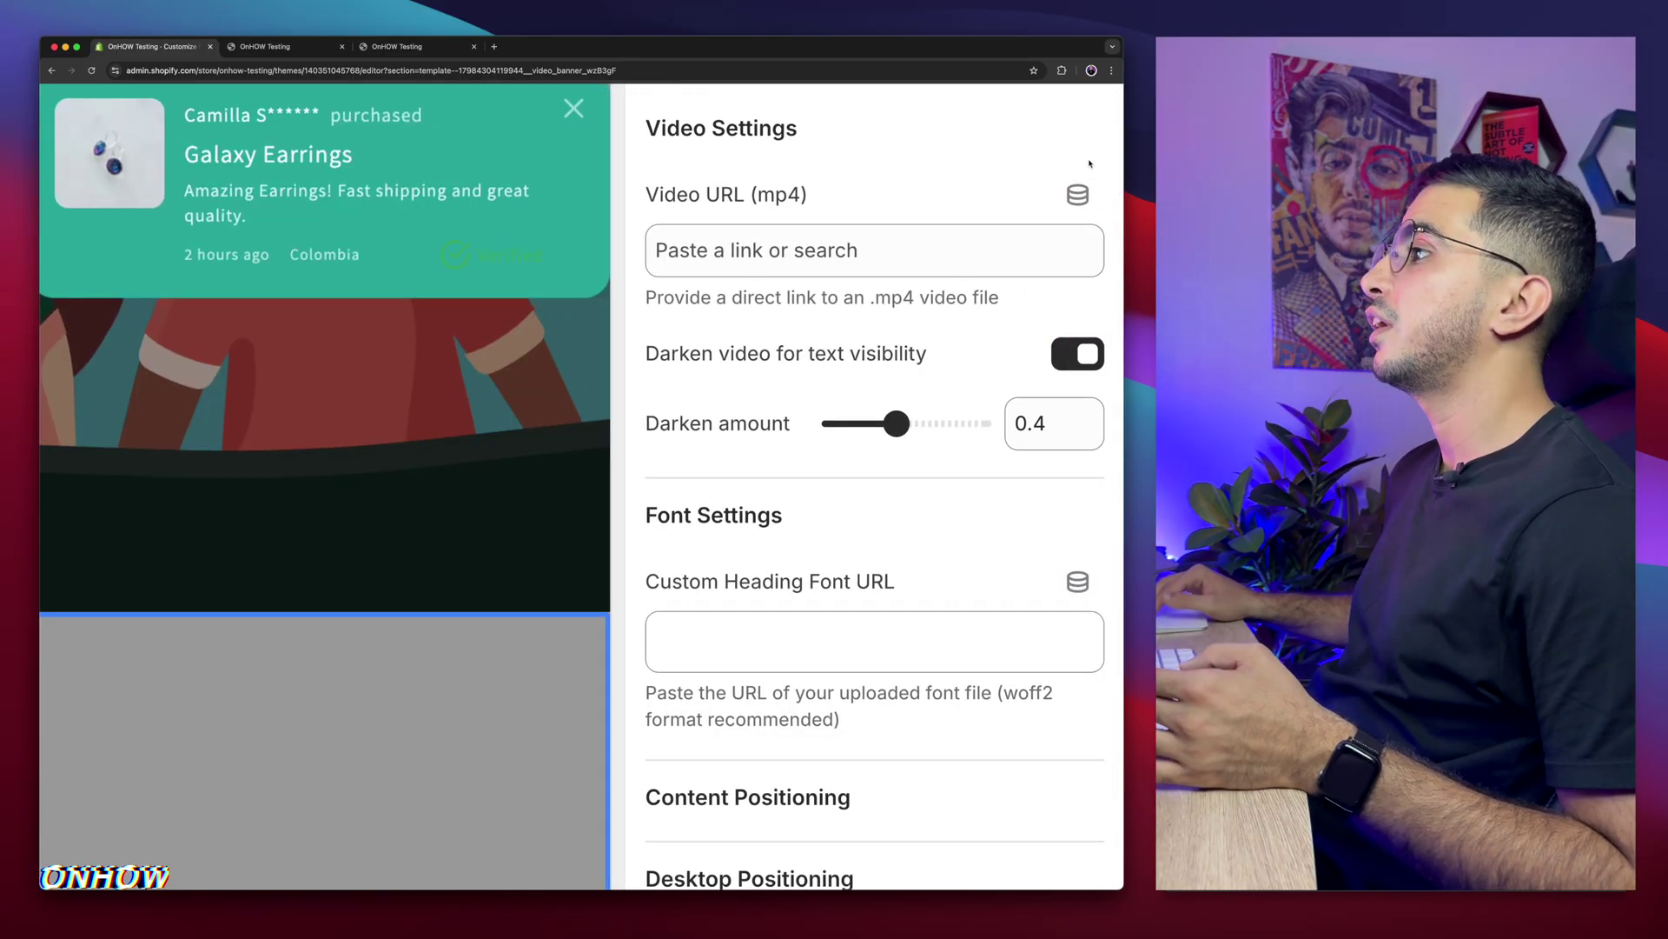
scroll(976, 182, up, 1)
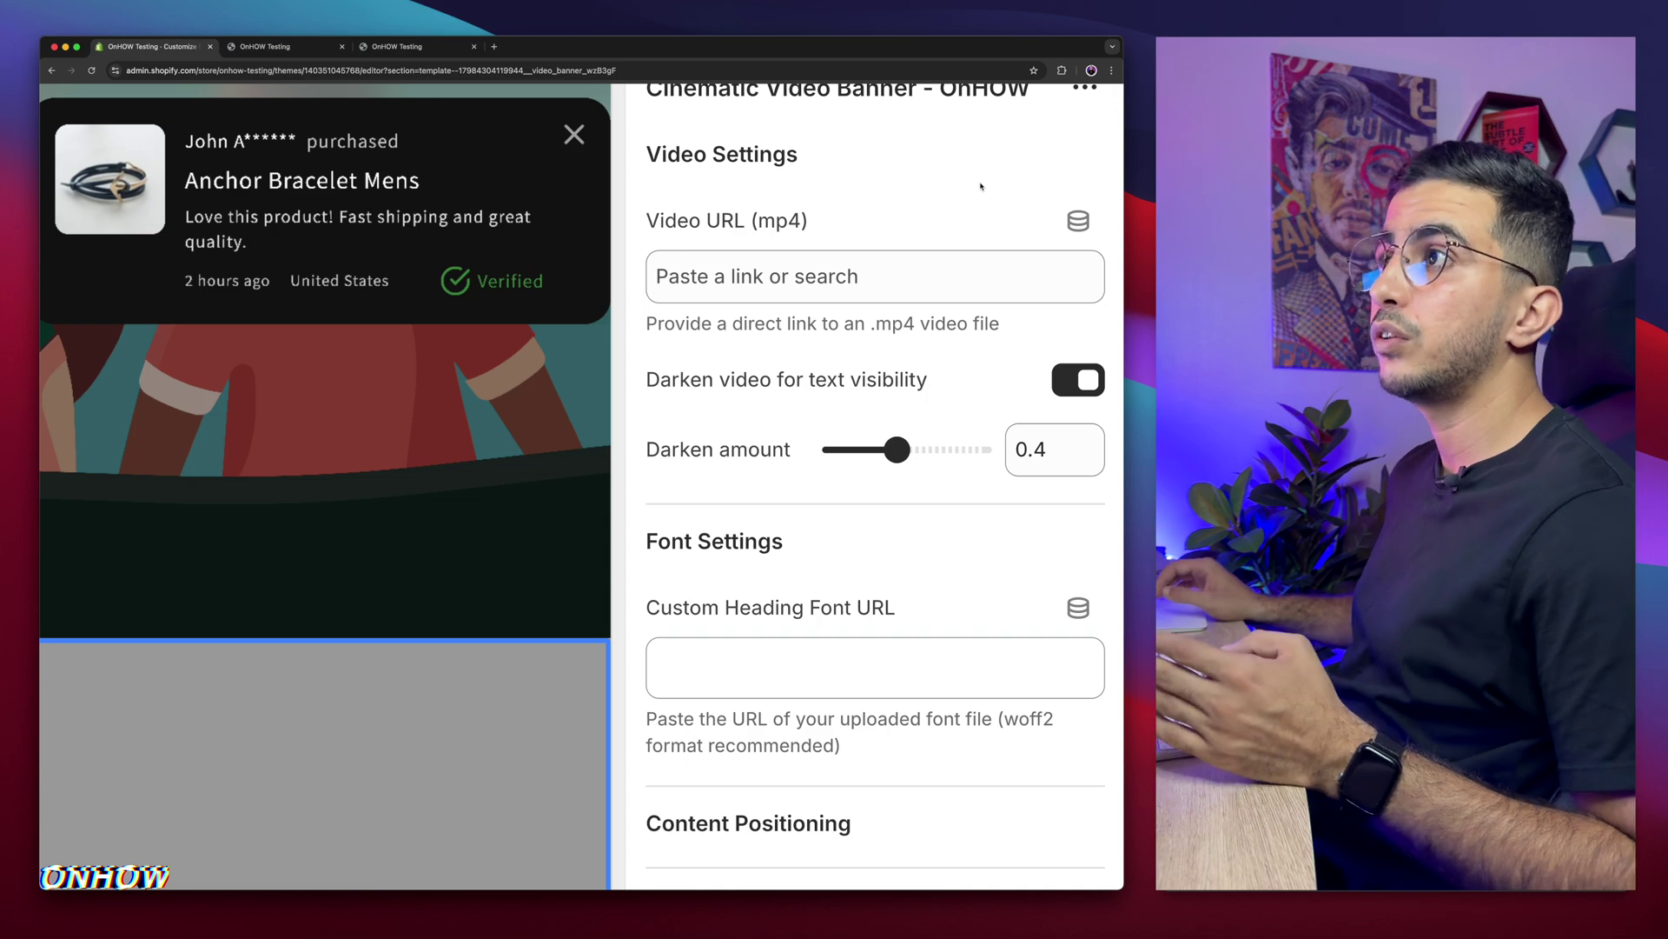
- Open the store admin's content Files page in a new browser tab
click(496, 48)
click(185, 86)
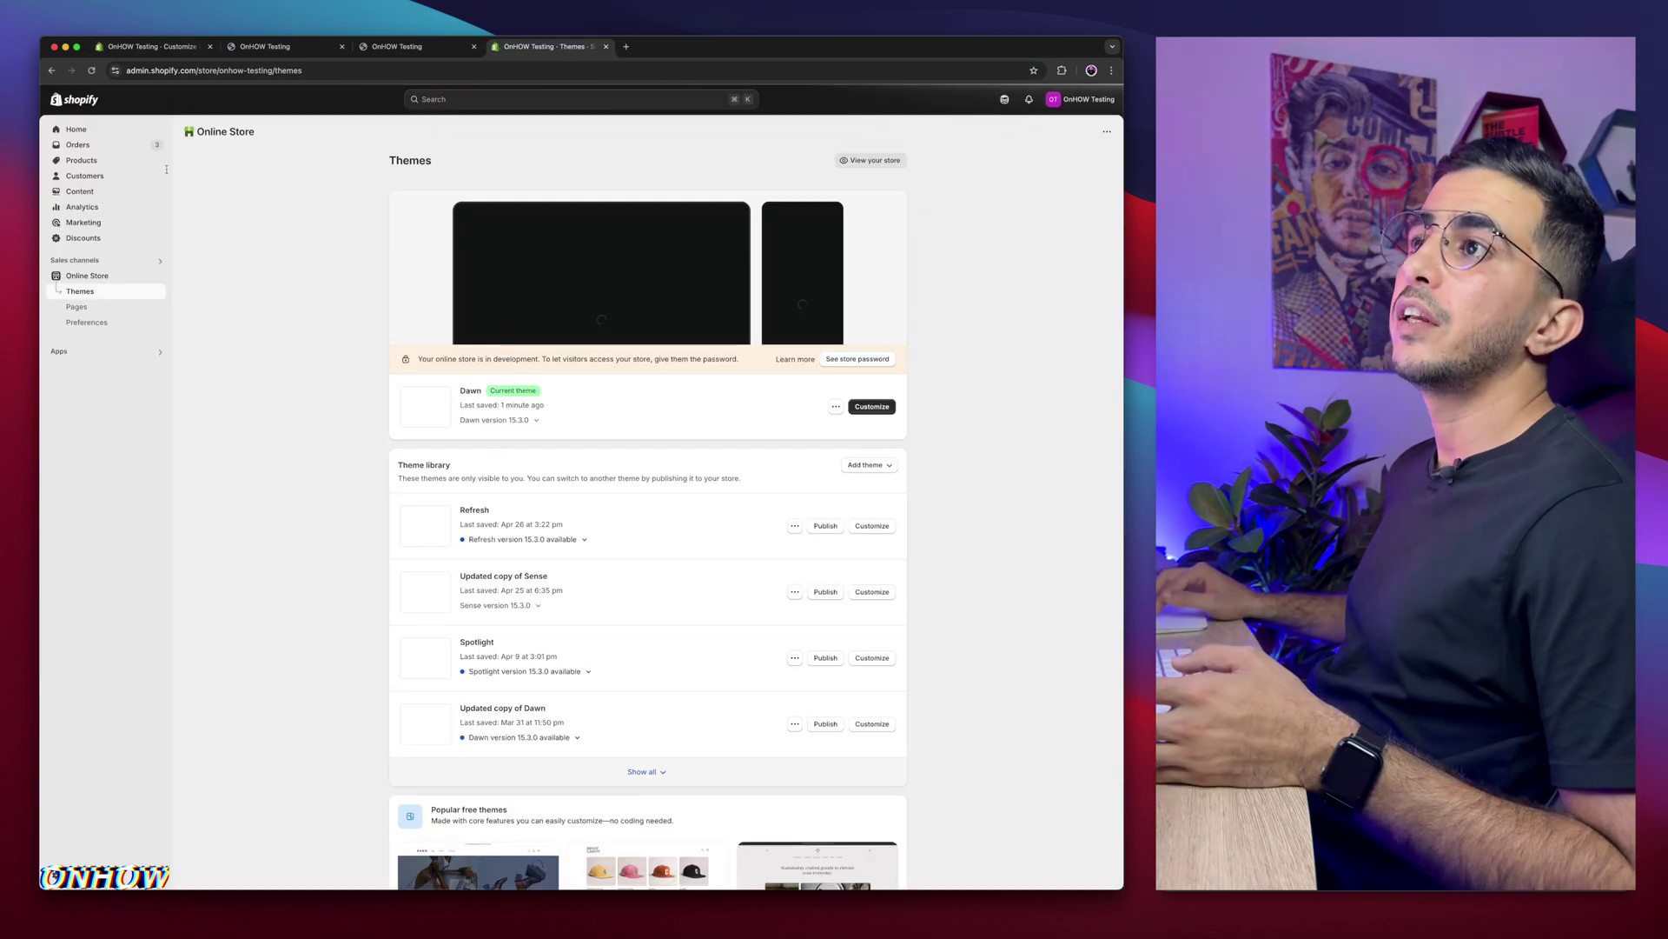
click(80, 191)
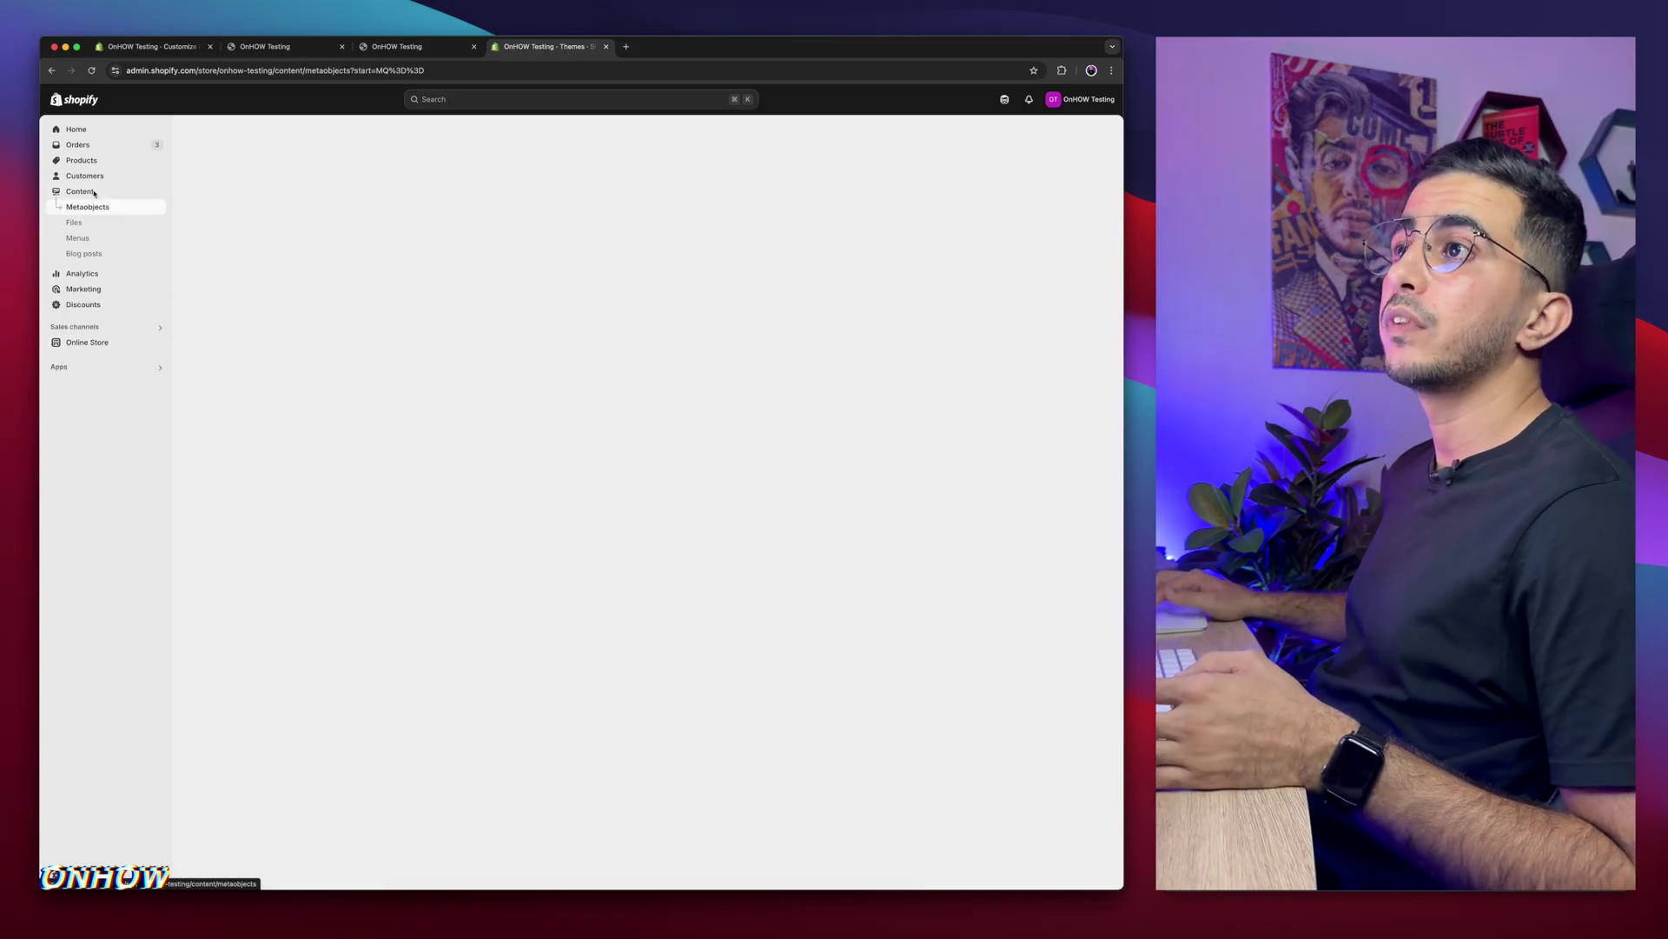
click(77, 222)
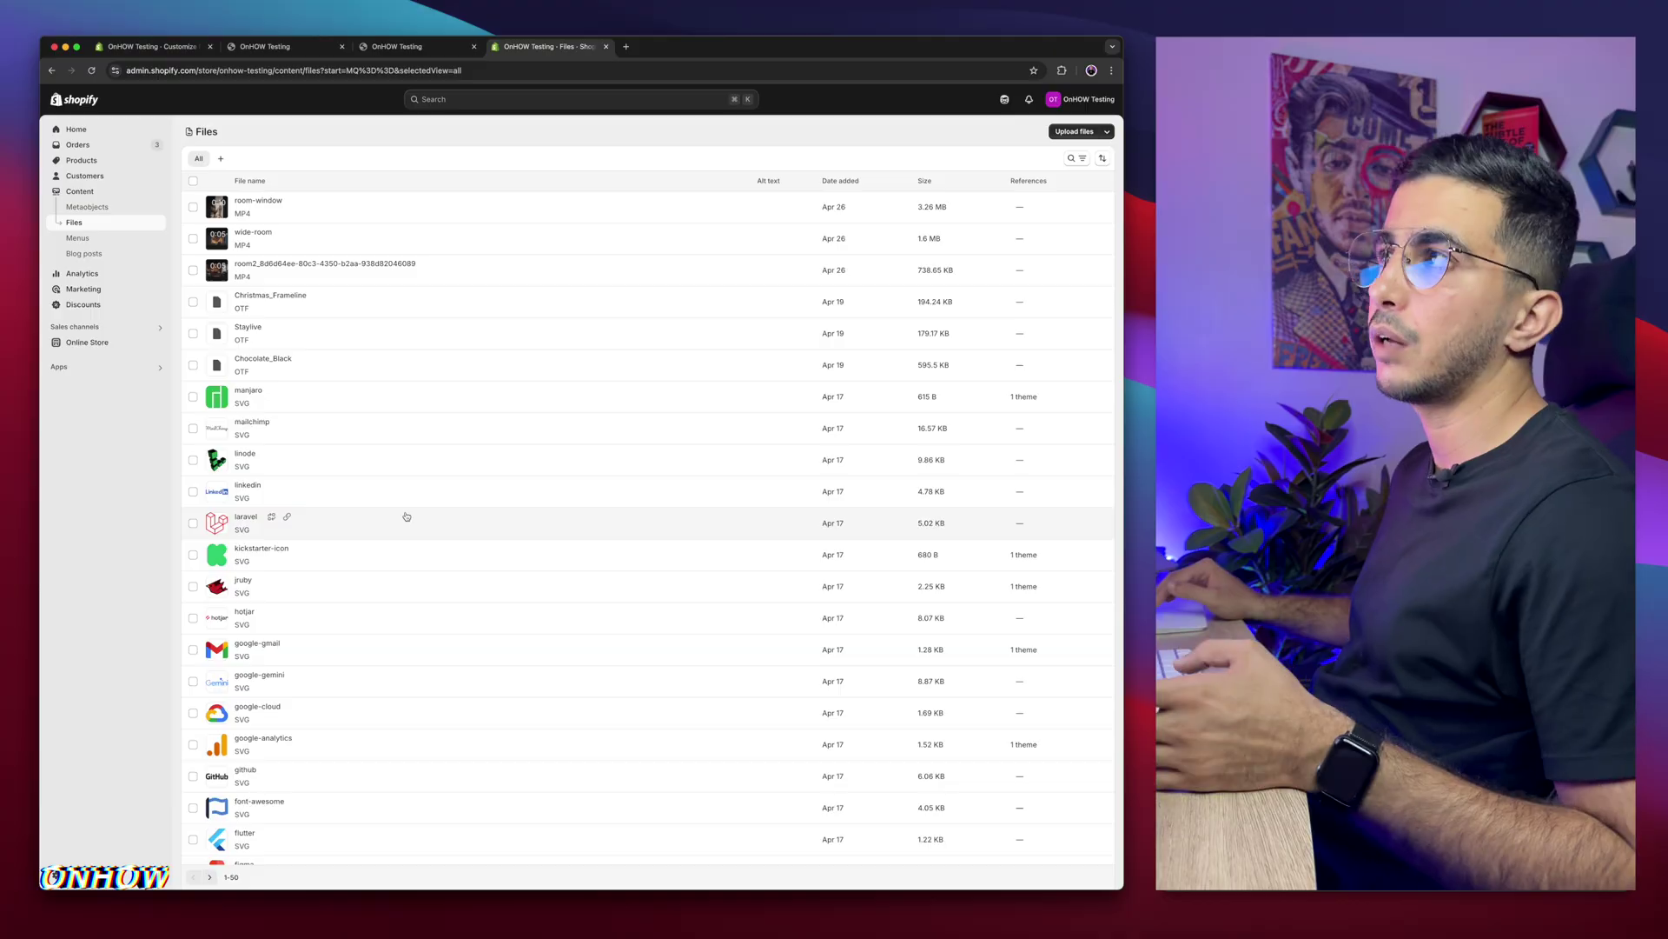
- Find the roomtour MP4 in the store's files and copy its link
scroll(405, 516, down, 15)
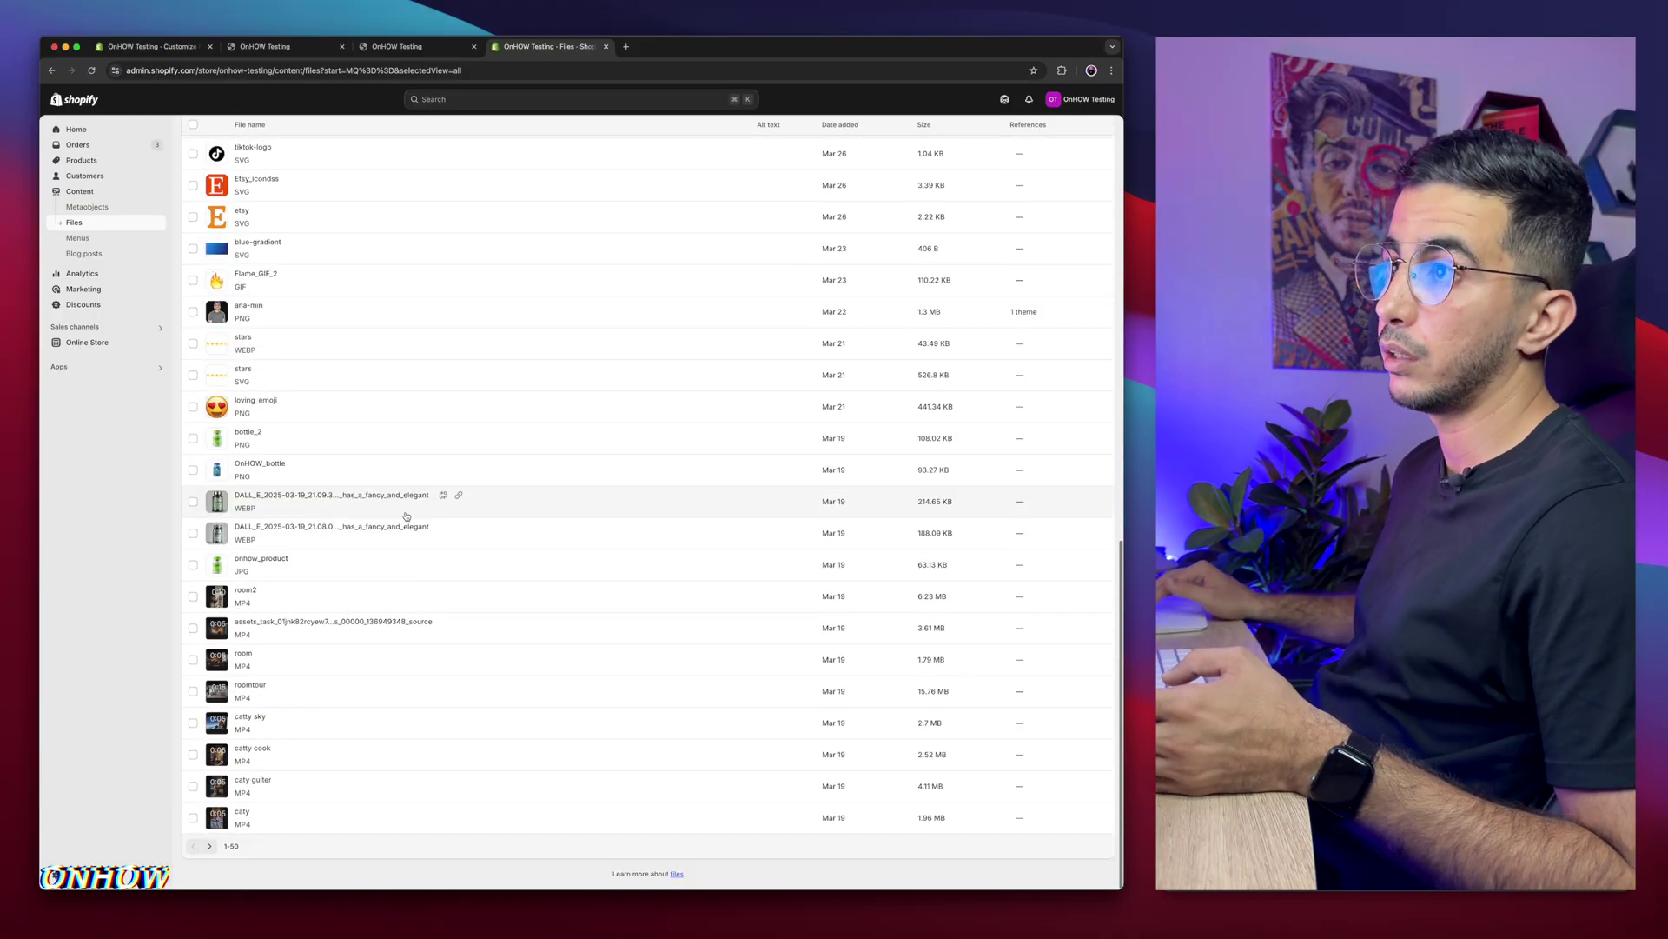
key(super+equal)
key(super+equal)
key(super+equal)
key(super+equal)
key(super+equal)
key(super+equal)
scroll(290, 675, down, 2)
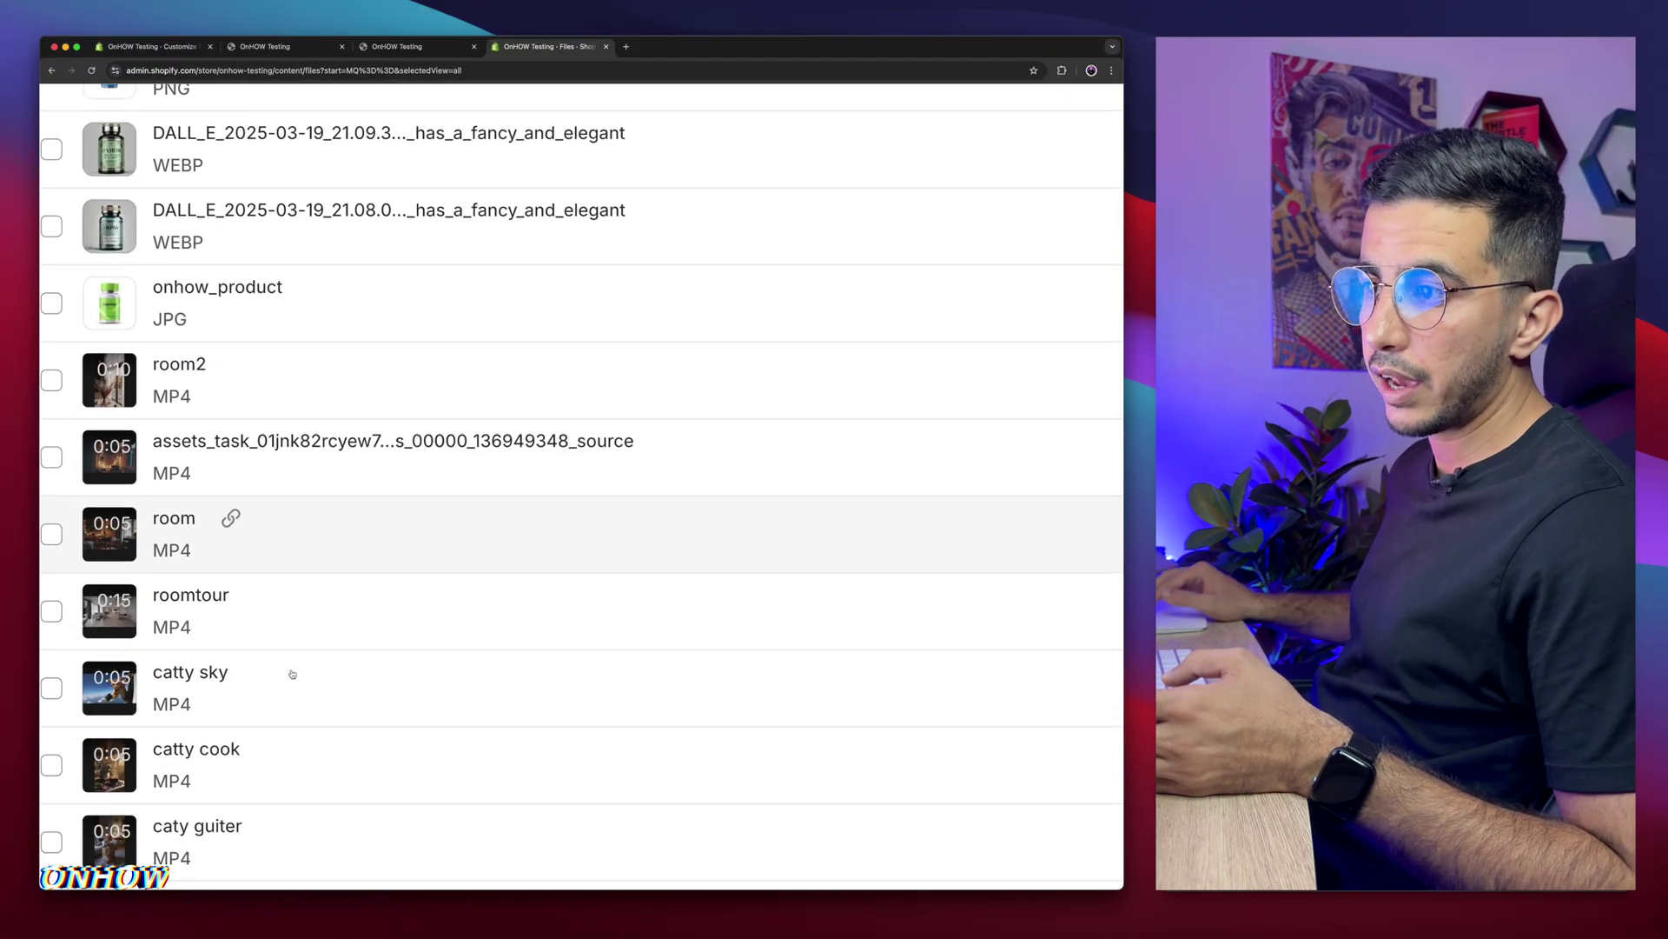
click(261, 596)
key(super+0)
- Return to the theme customizer and use the copied roomtour MP4 link as the banner's video URL
click(148, 46)
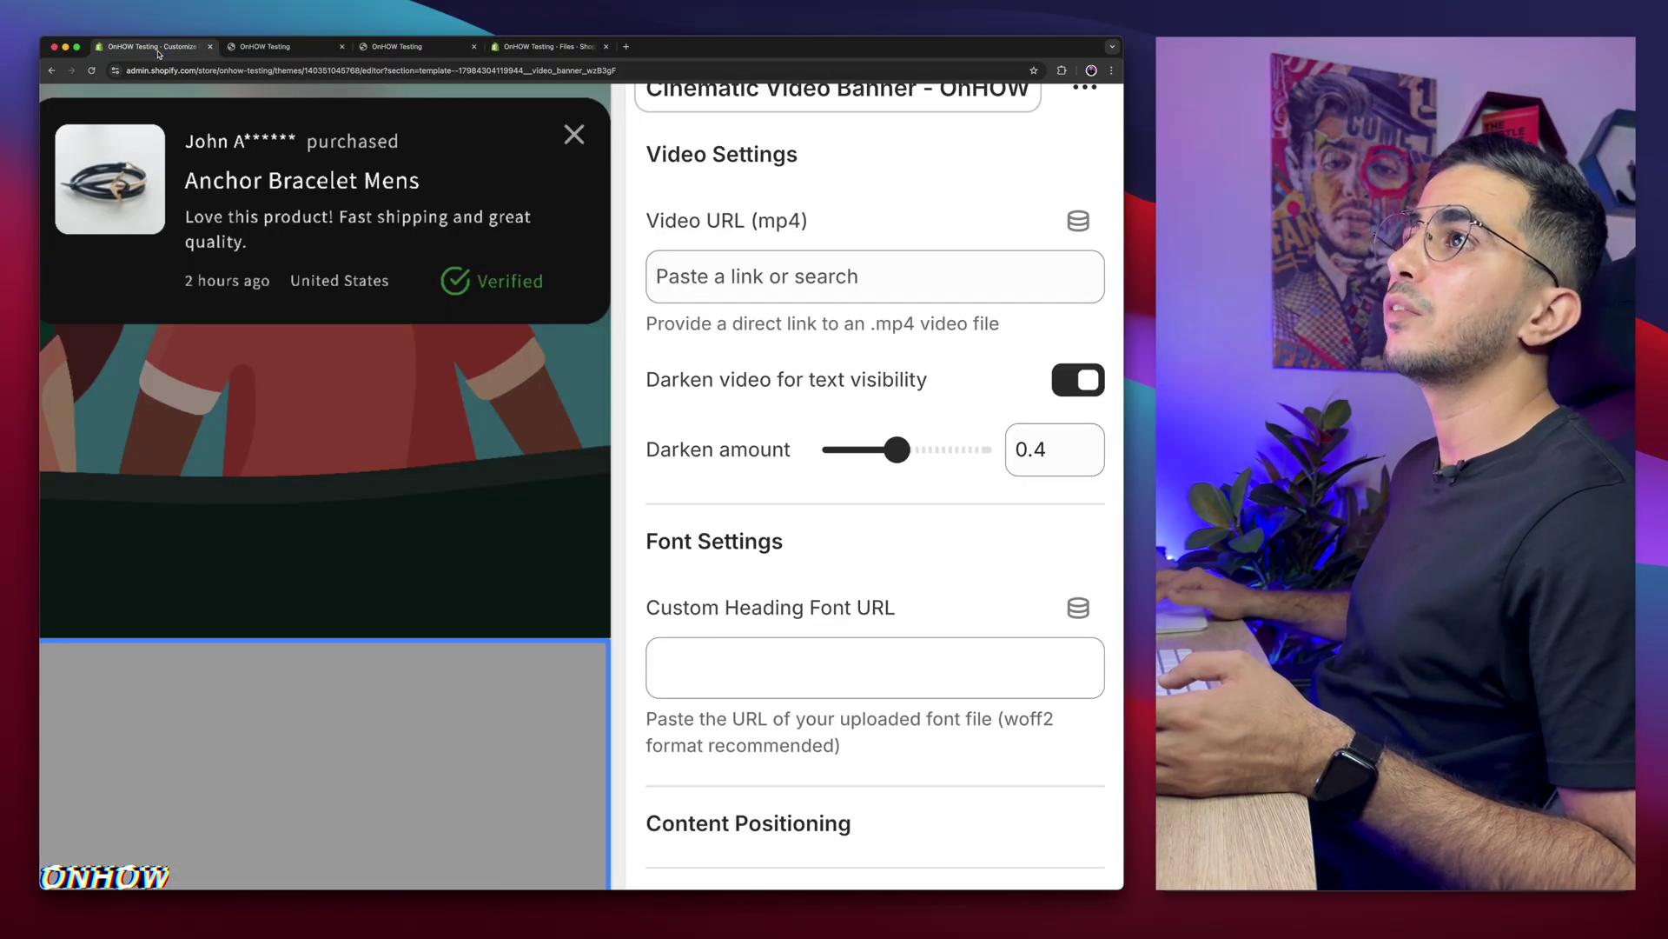
click(879, 280)
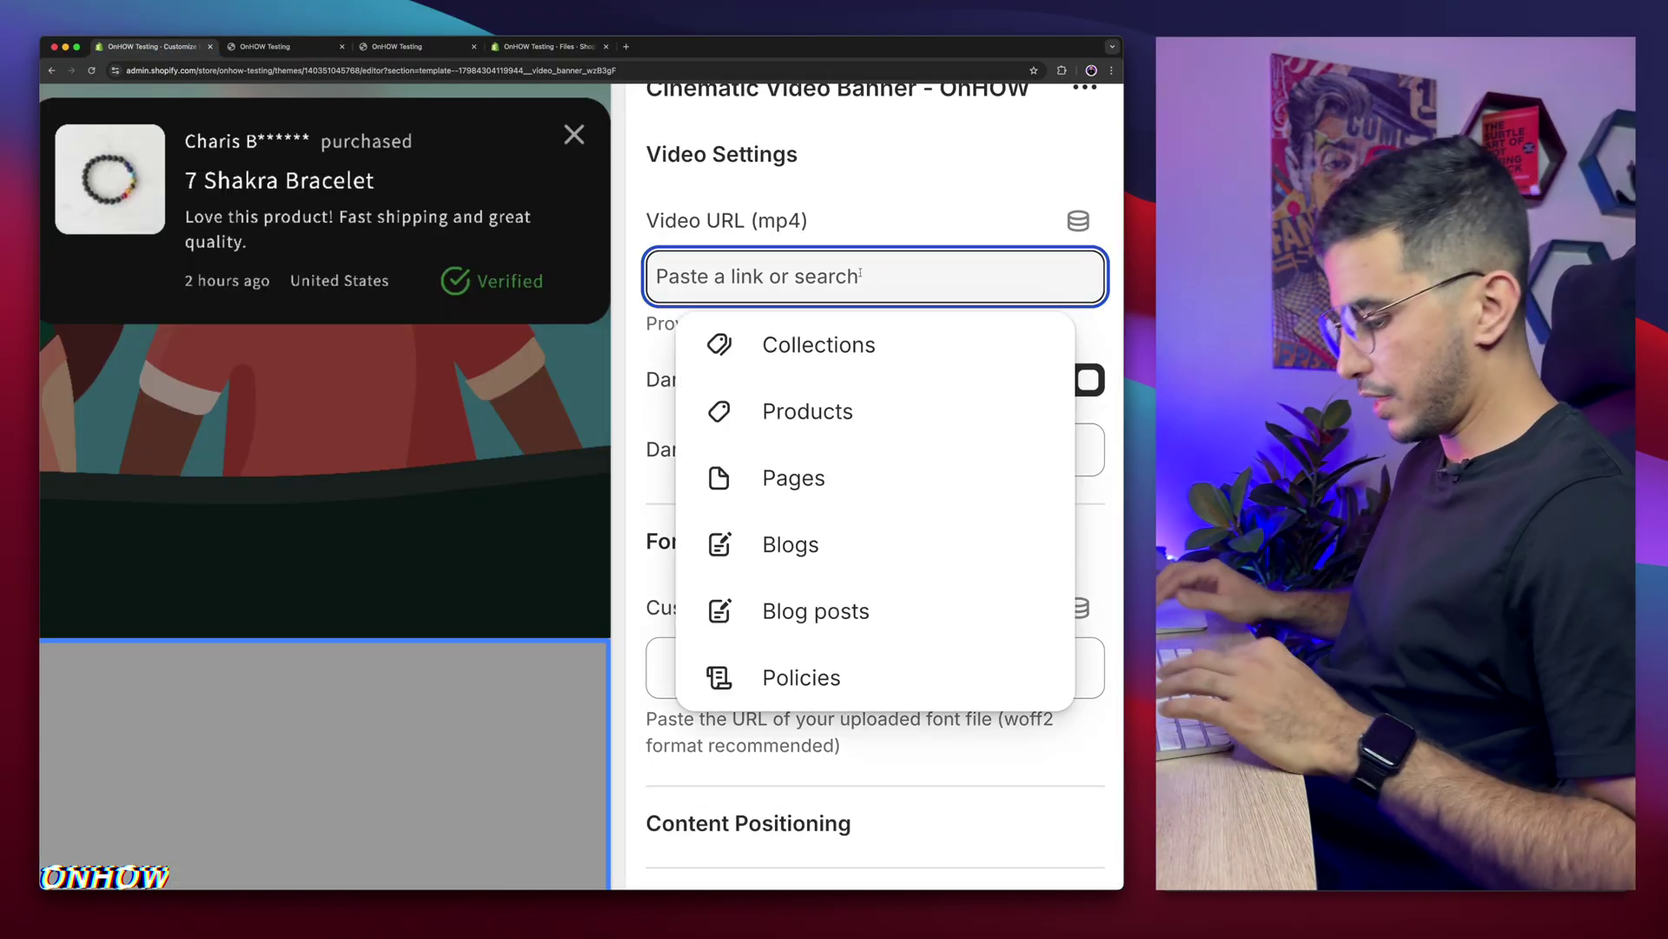
key(super+v)
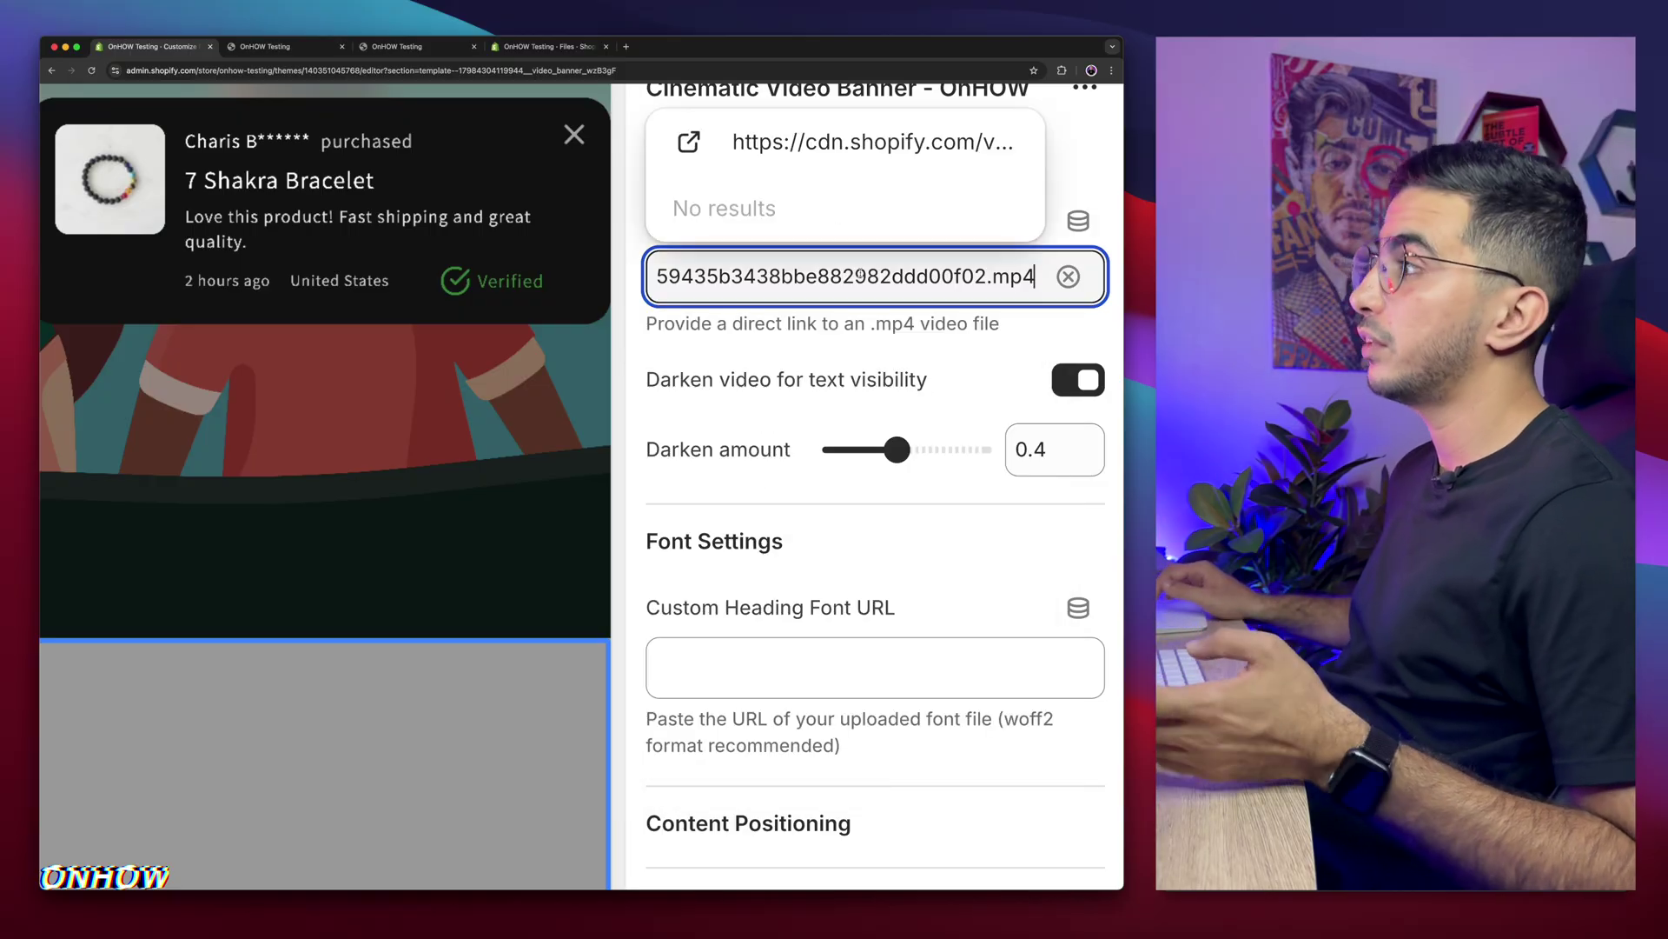
click(857, 161)
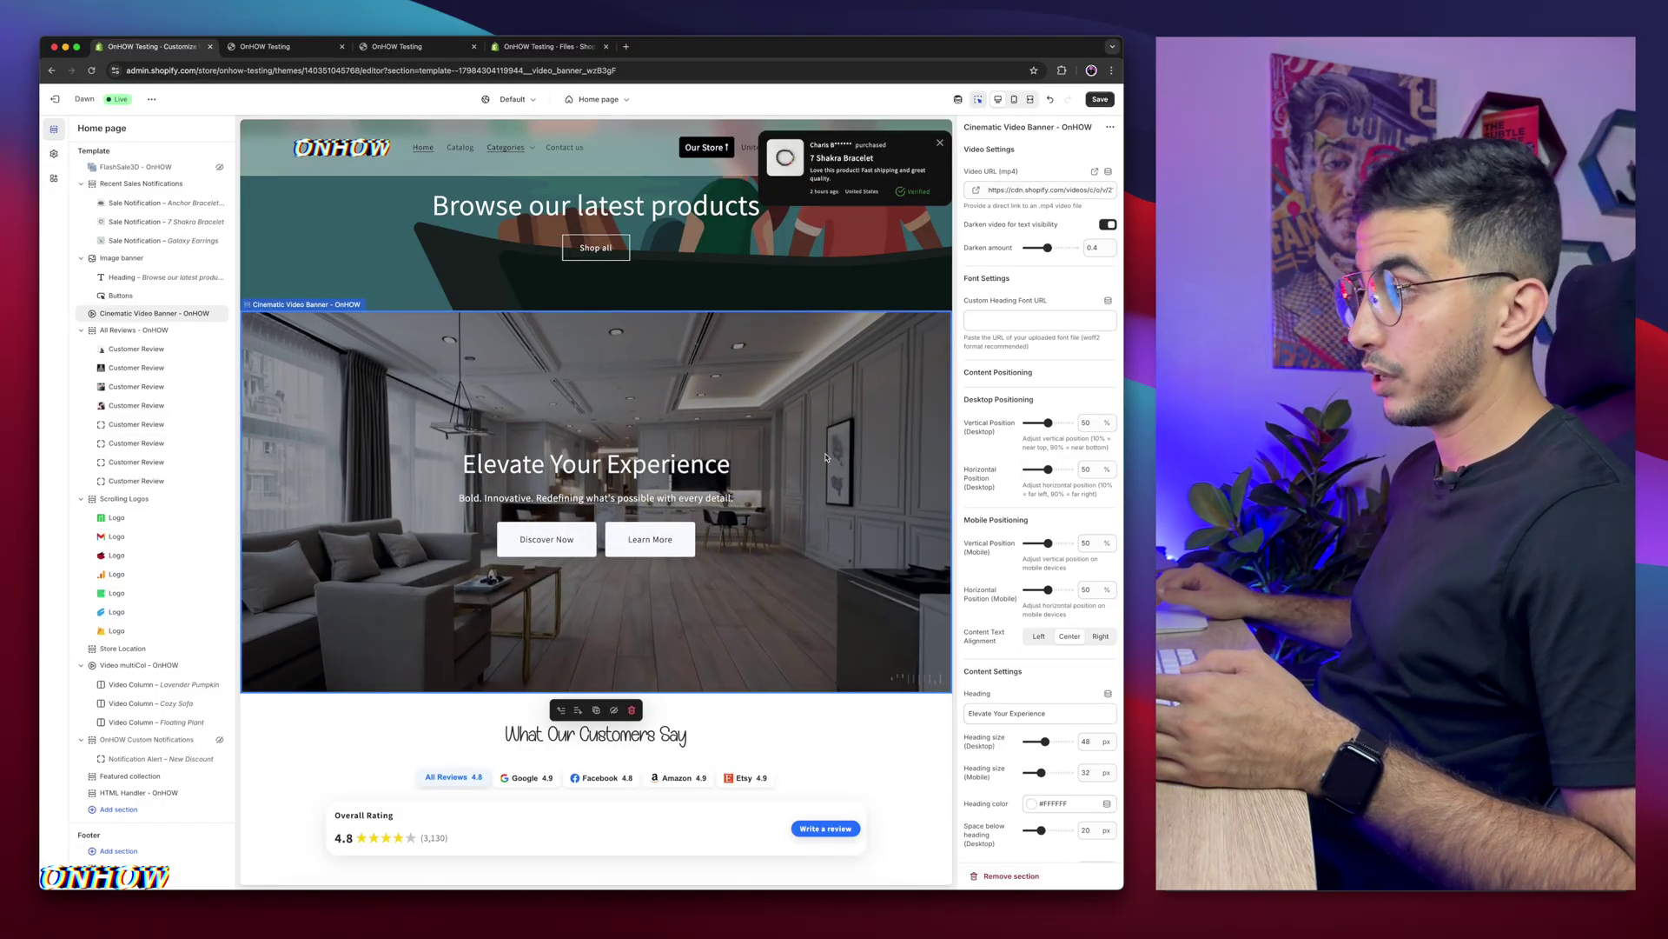
- Test the banner's video darkening for text visibility and set the darken amount back to 0.4
scroll(1009, 248, up, 5)
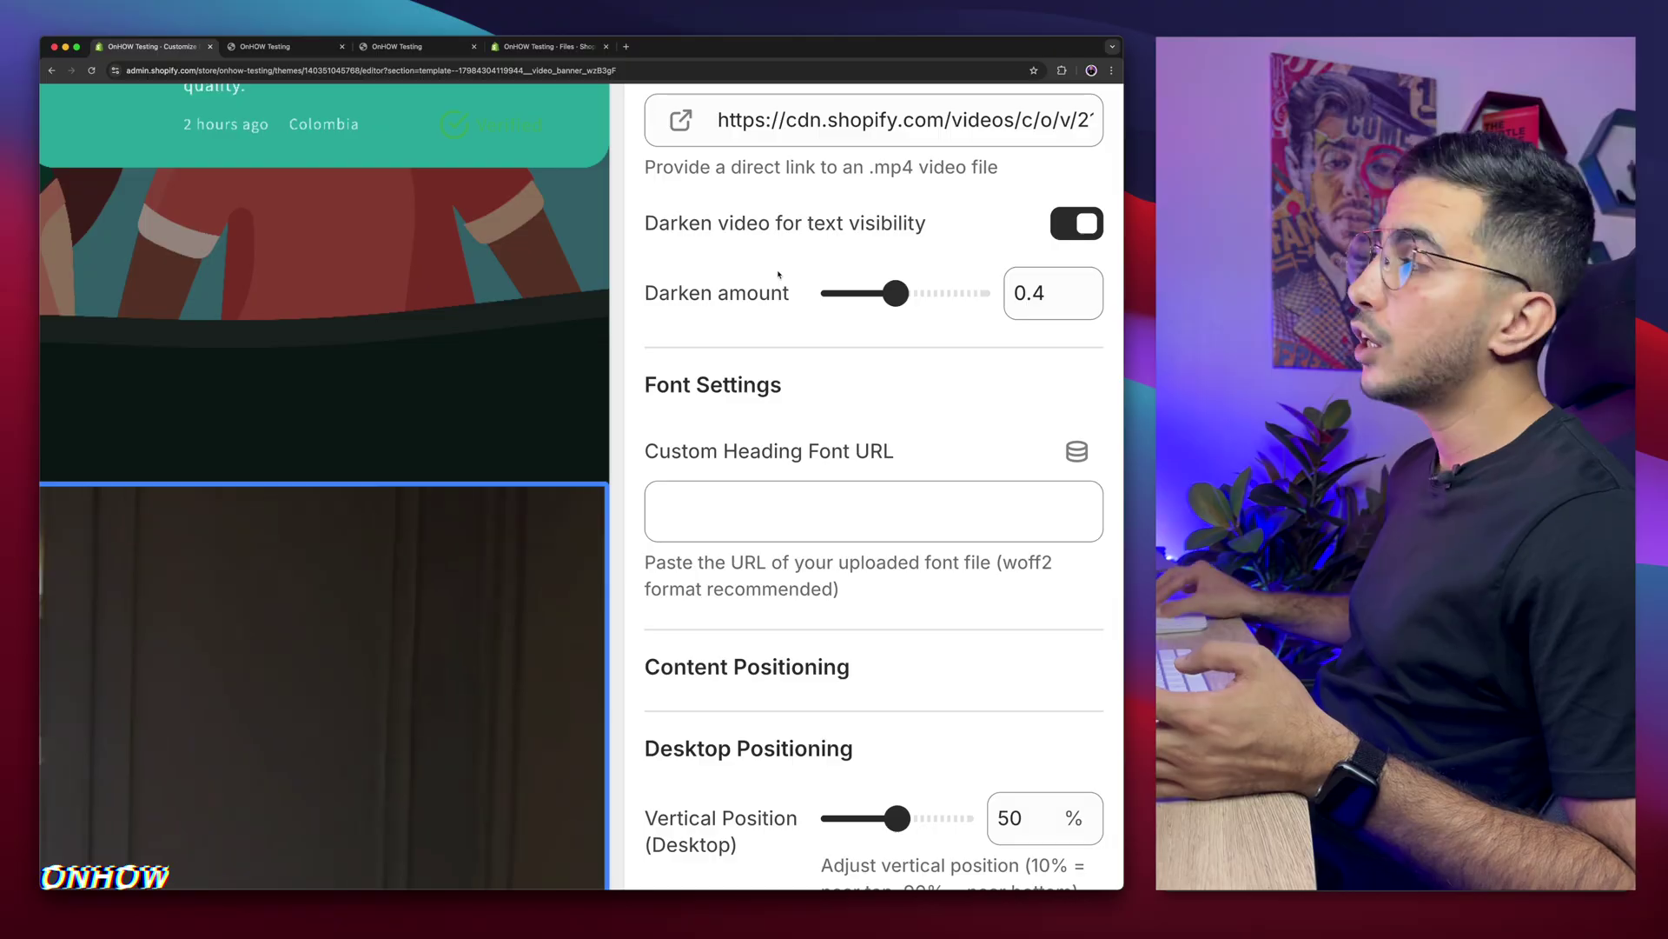
scroll(778, 275, down, 5)
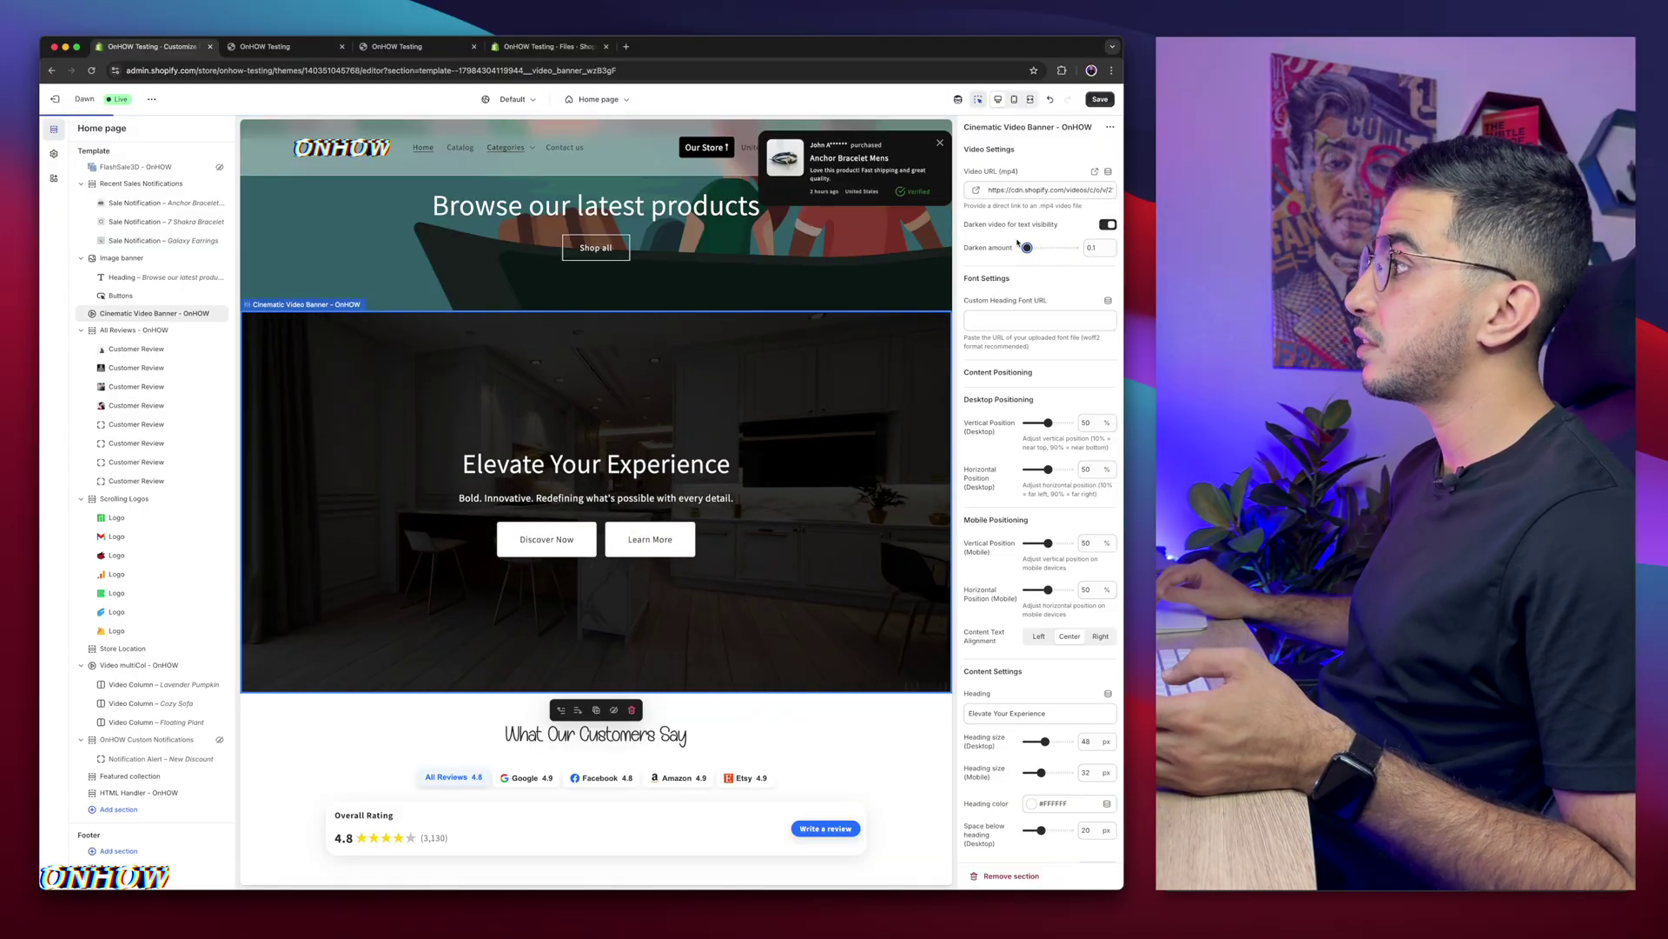
click(1109, 225)
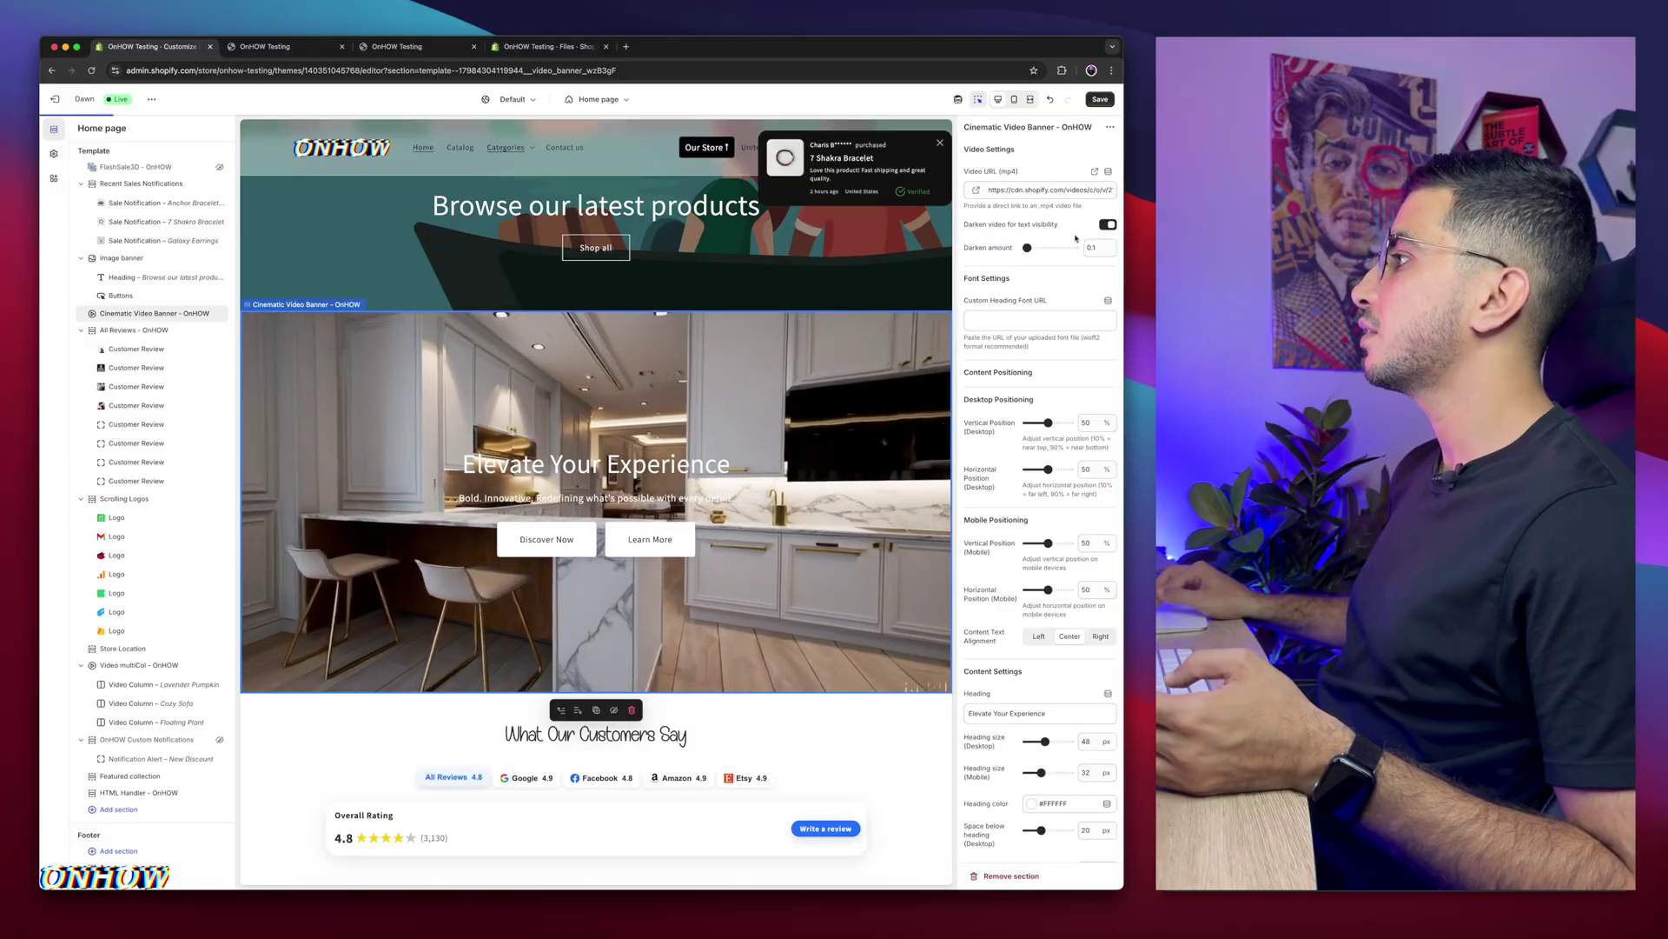
drag(1027, 248, 1047, 248)
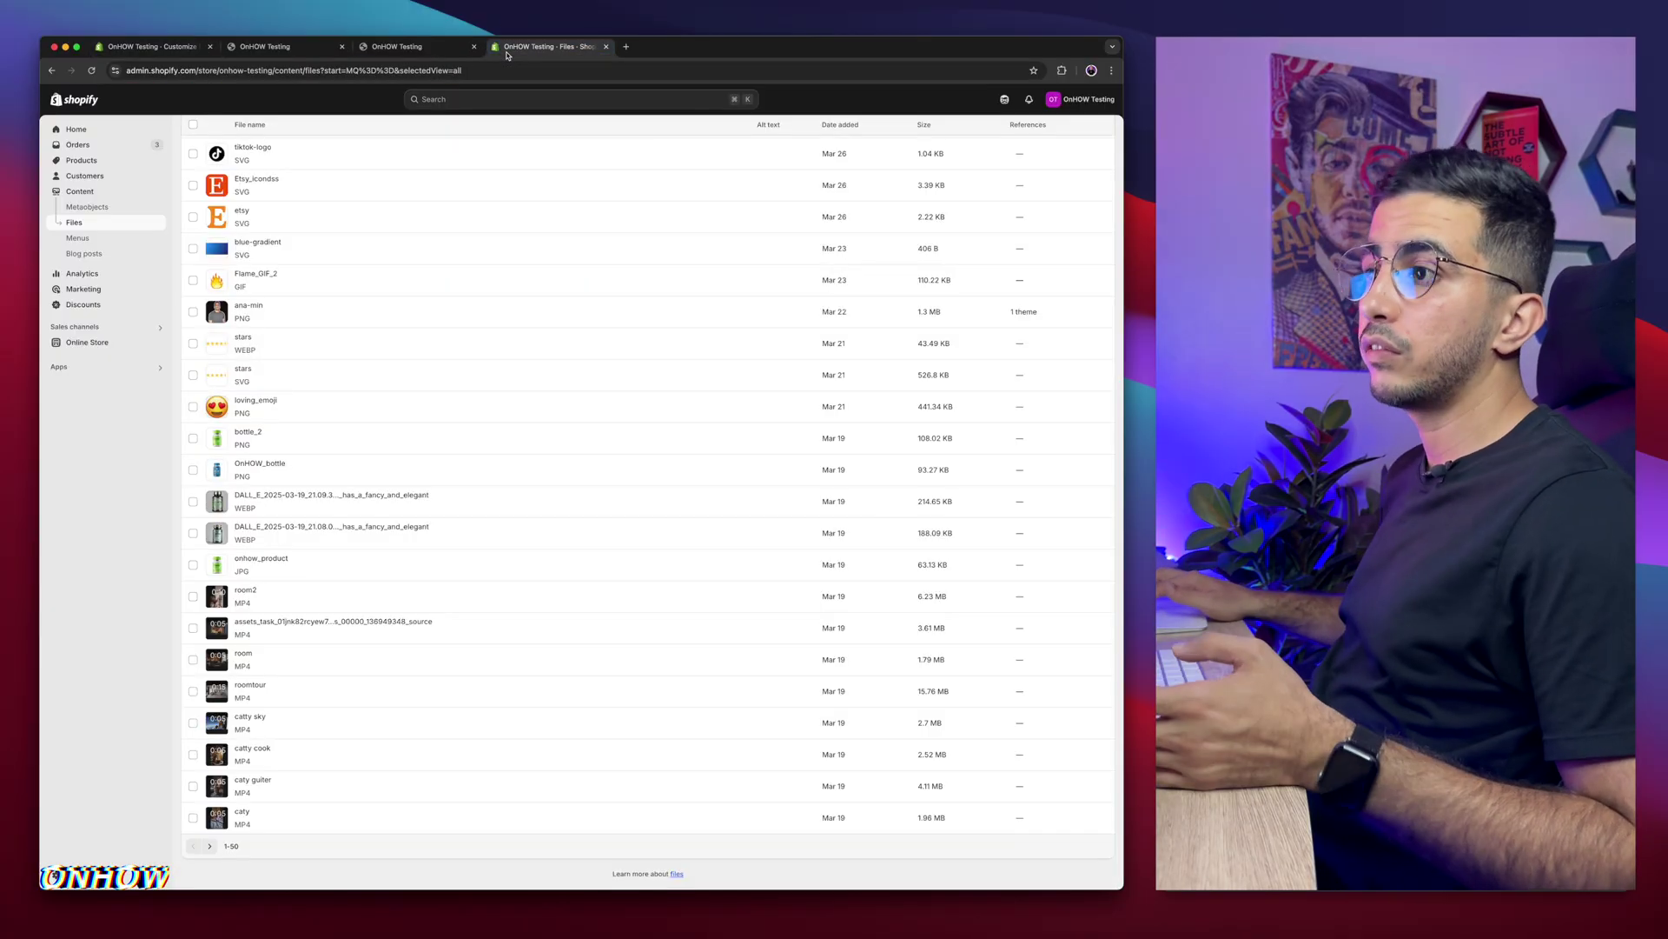
- Copy the Staylive OTF file's link from the store's files and paste it as the banner's custom heading font URL
click(546, 46)
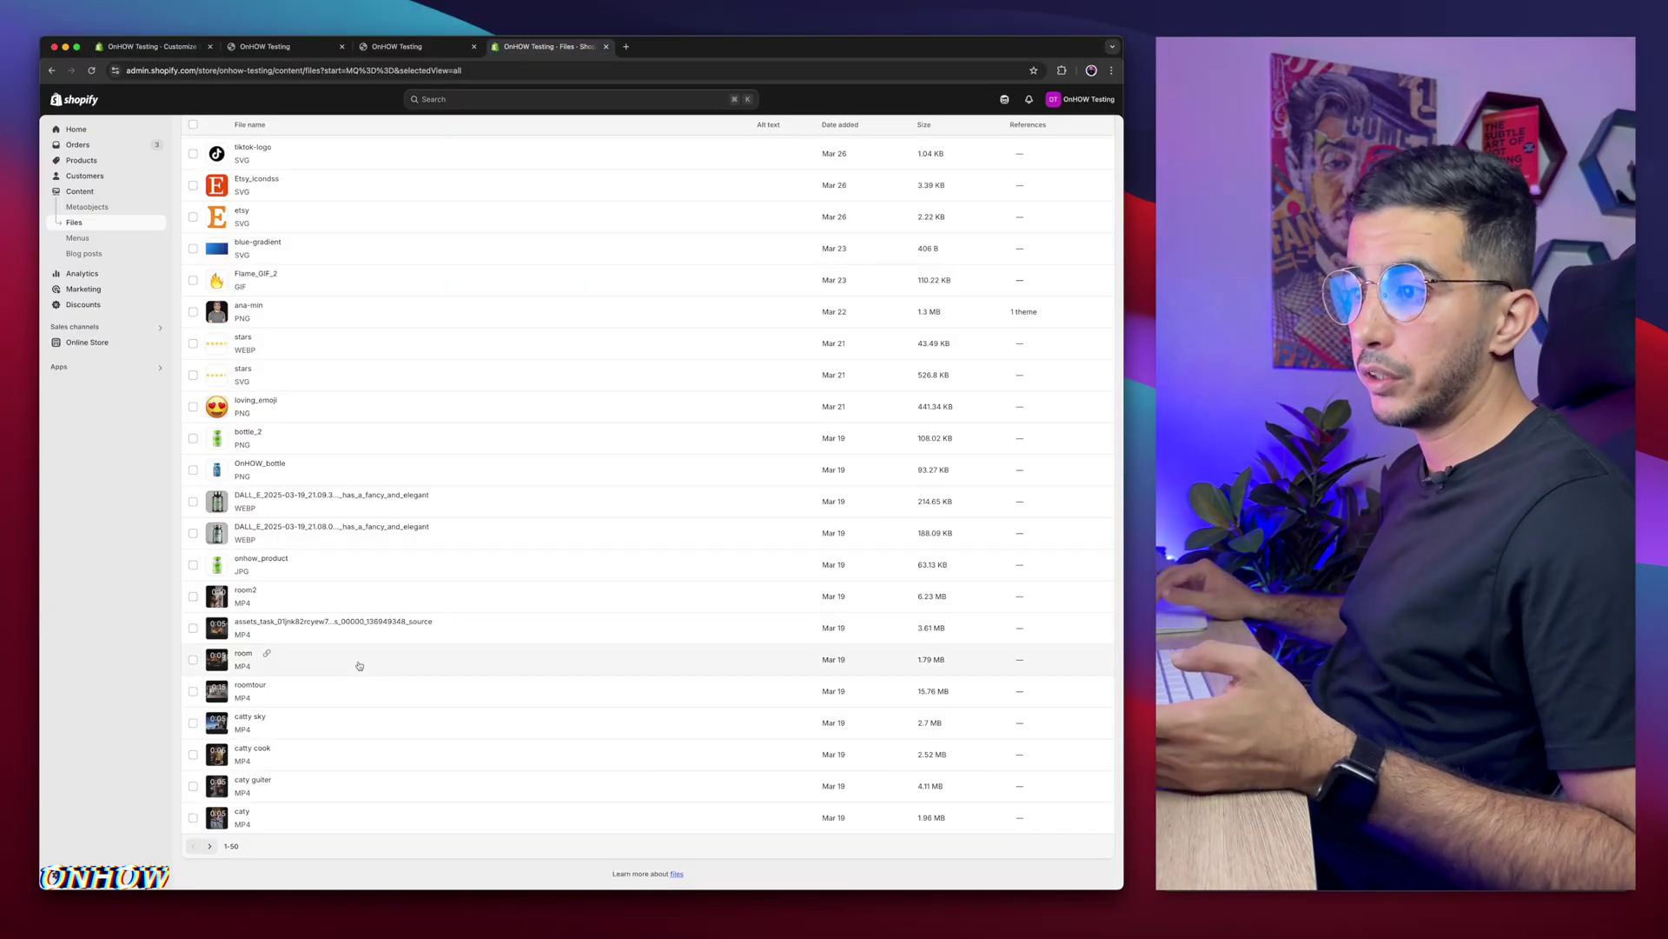
scroll(359, 664, up, 10)
scroll(358, 665, up, 5)
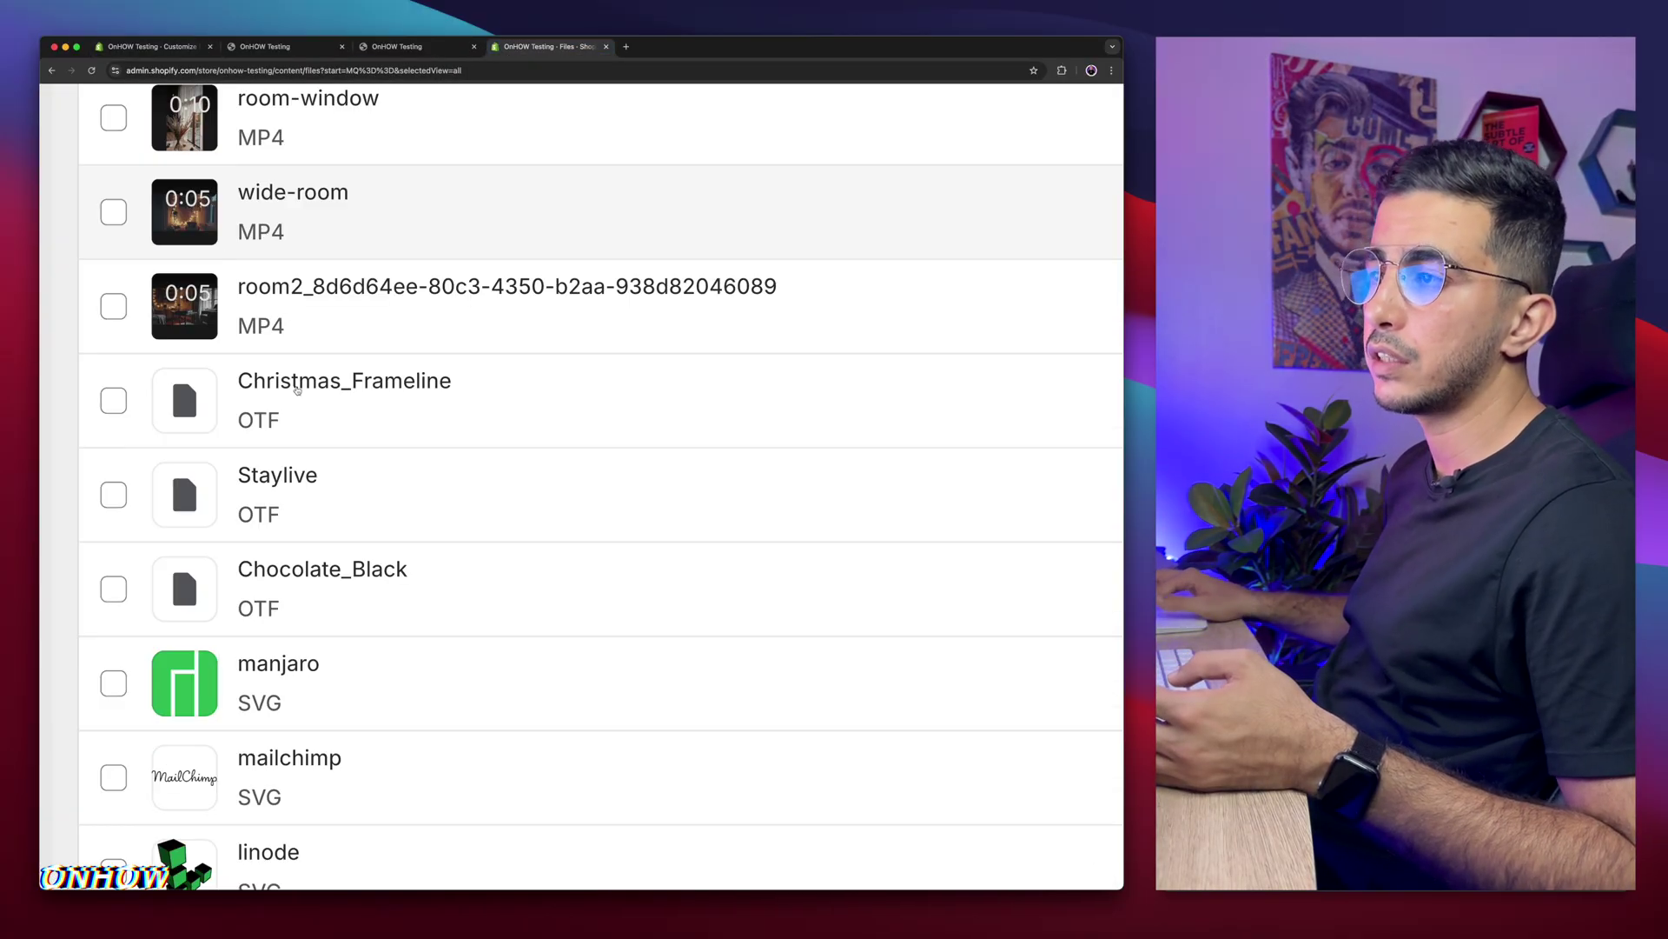
mouse_move(263, 512)
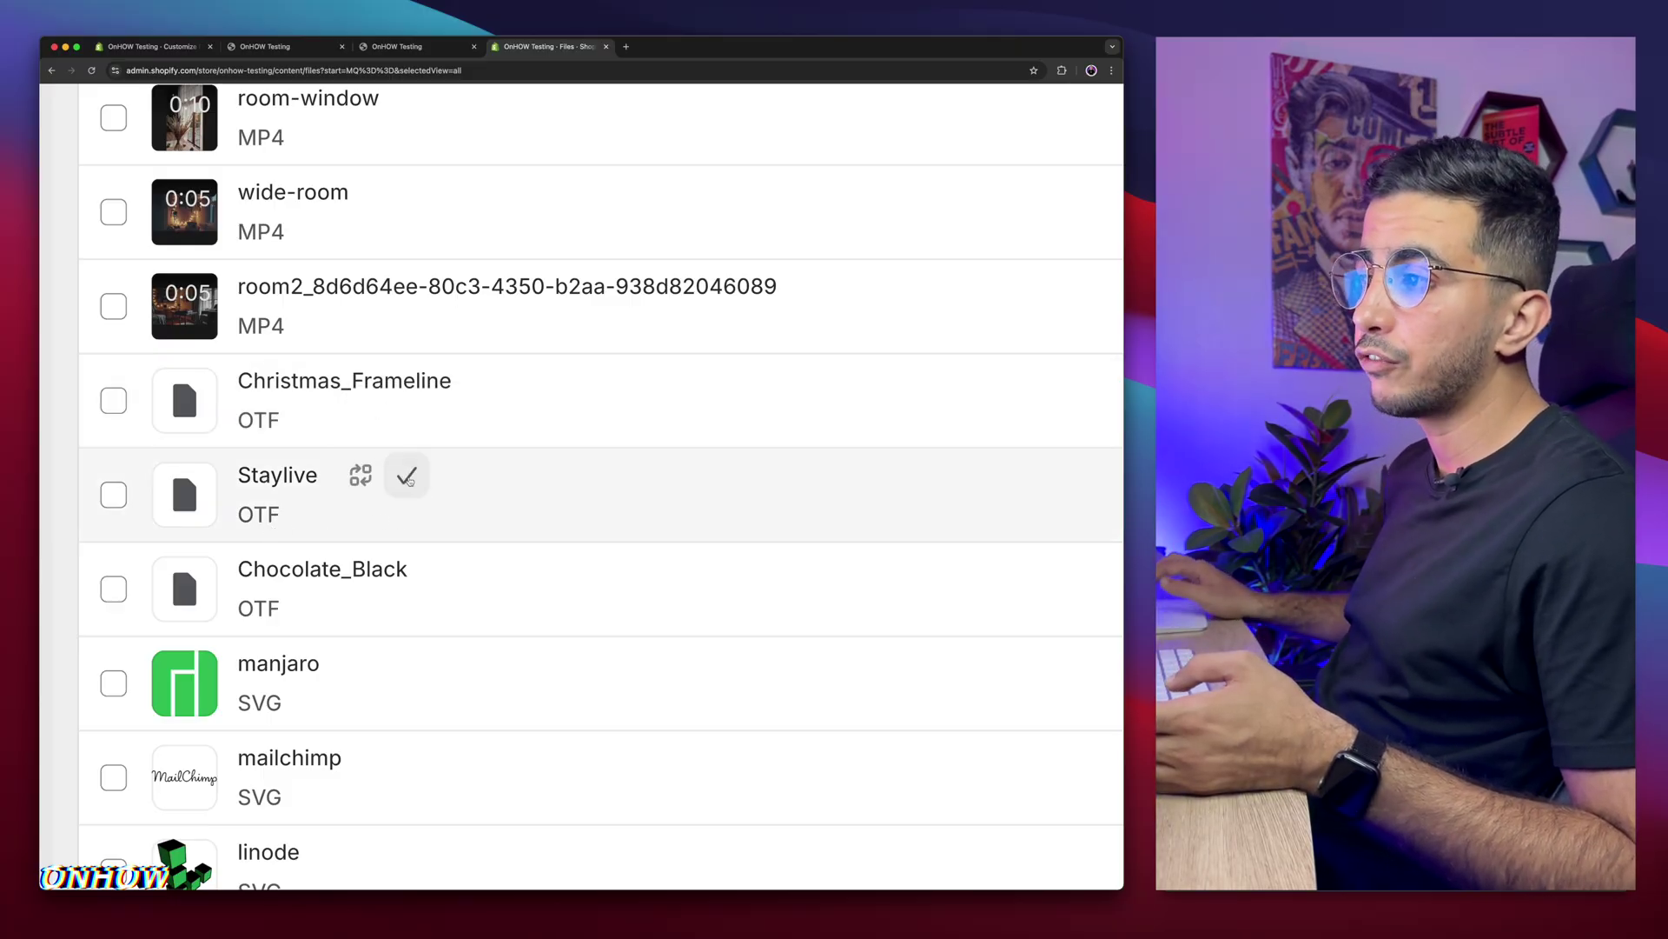
key(super+1)
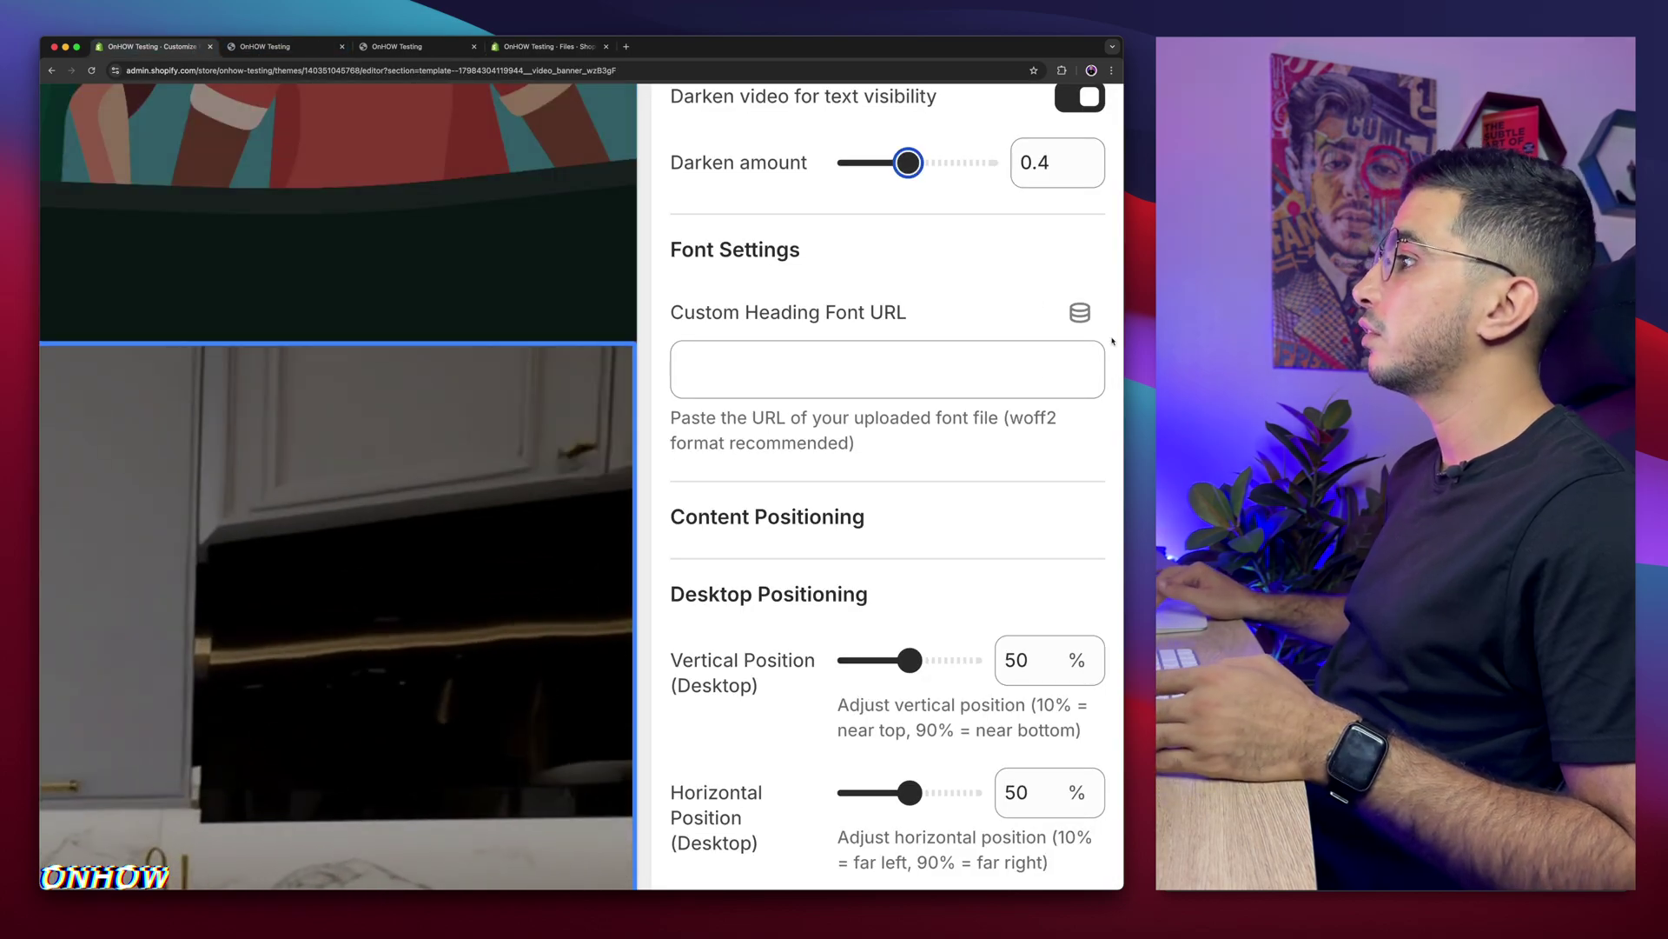
click(856, 382)
key(super+v)
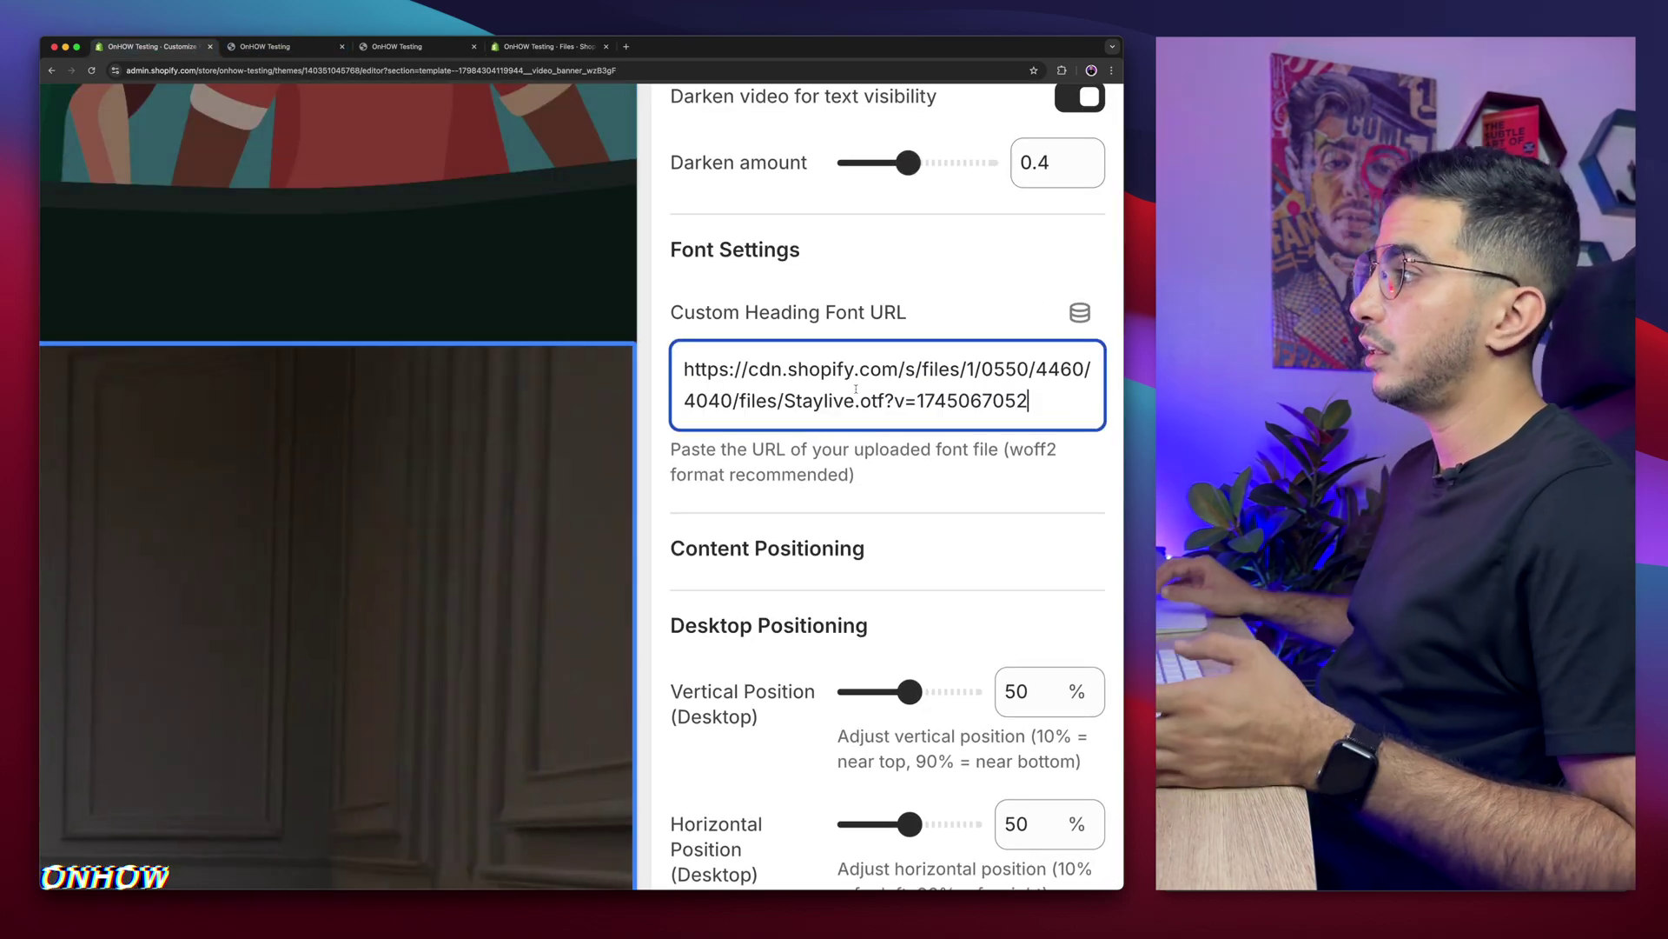
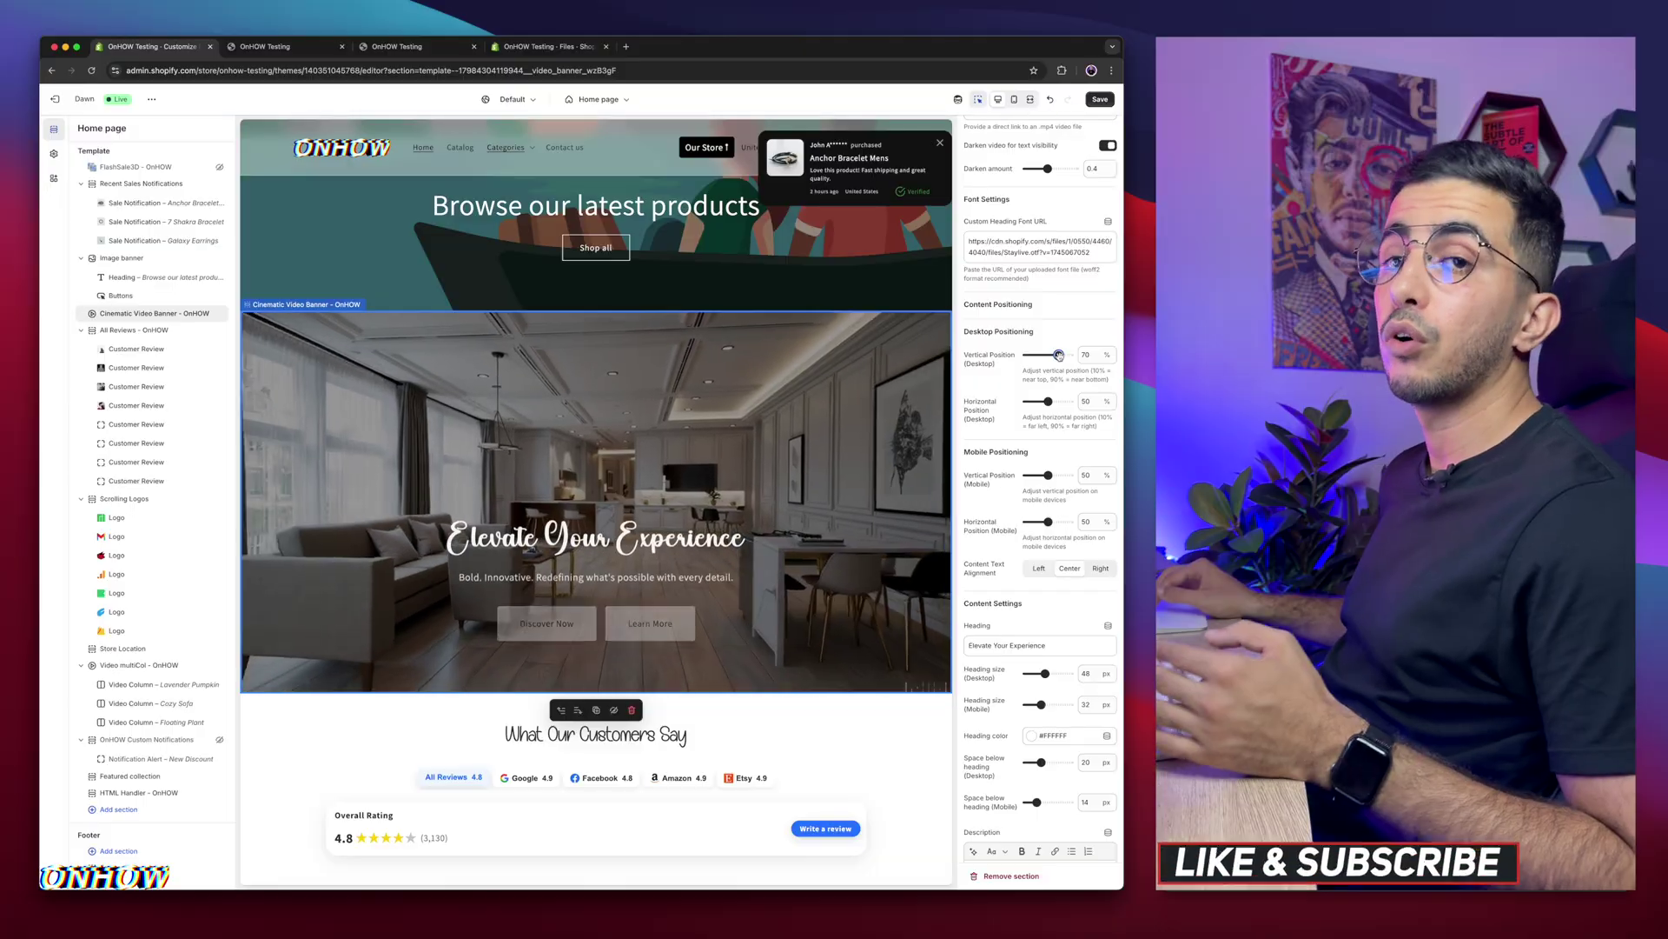
- Set the banner's desktop vertical position to 25%, desktop horizontal position to 35% and content text alignment to Left
drag(1058, 355, 1034, 354)
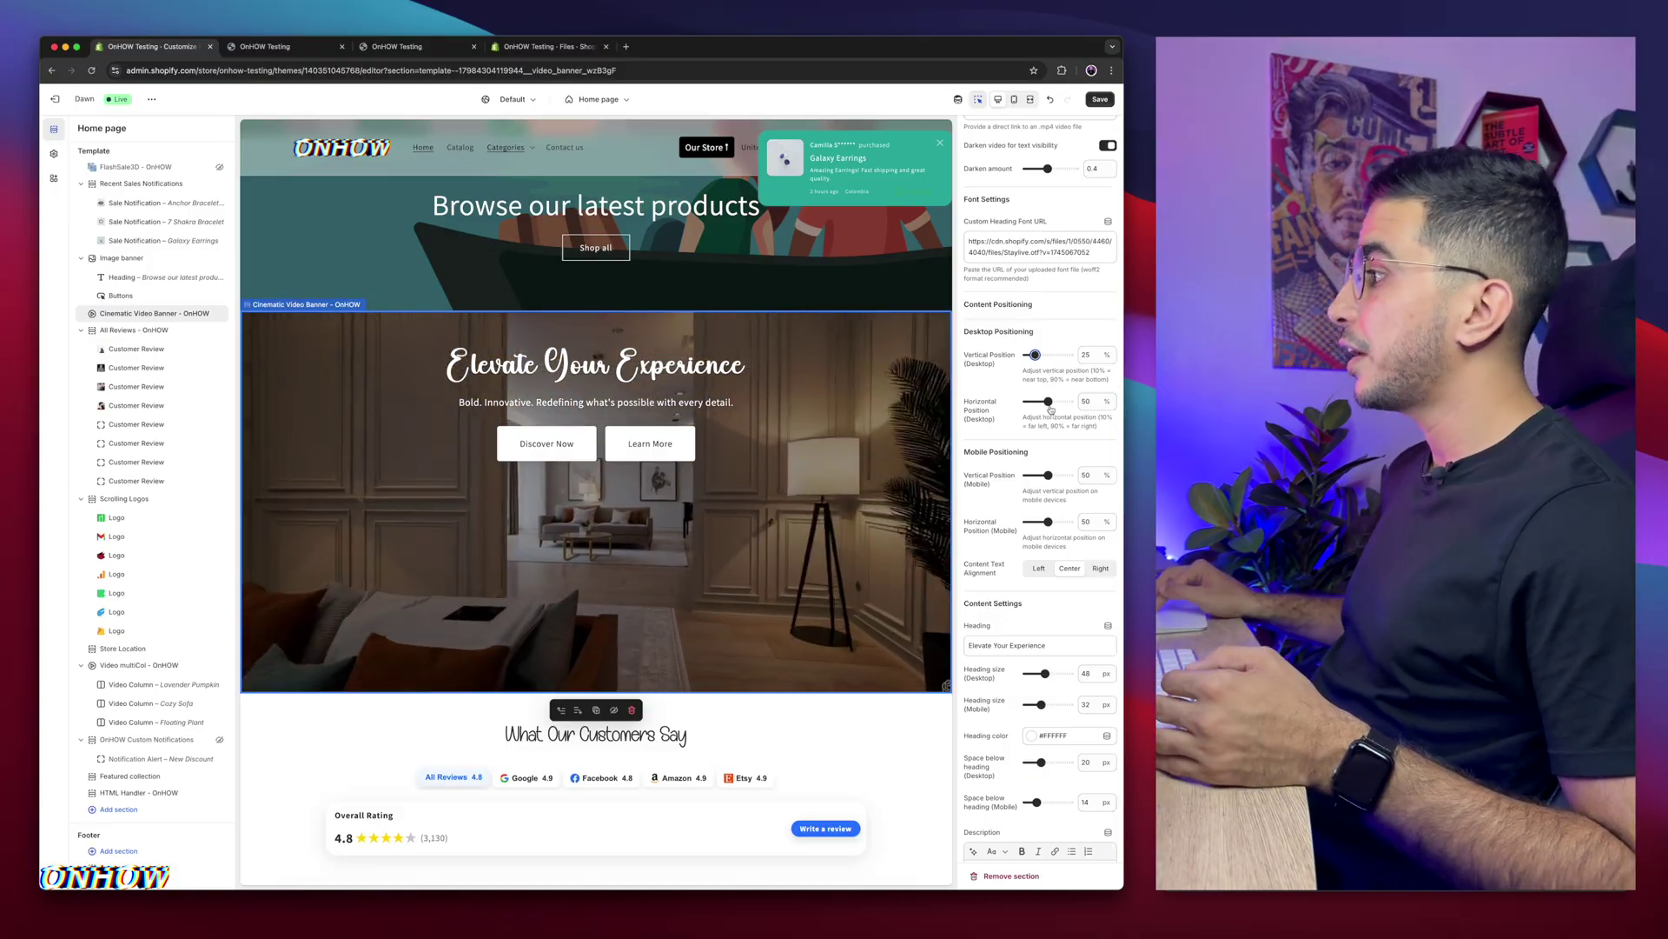
drag(1048, 402, 1065, 401)
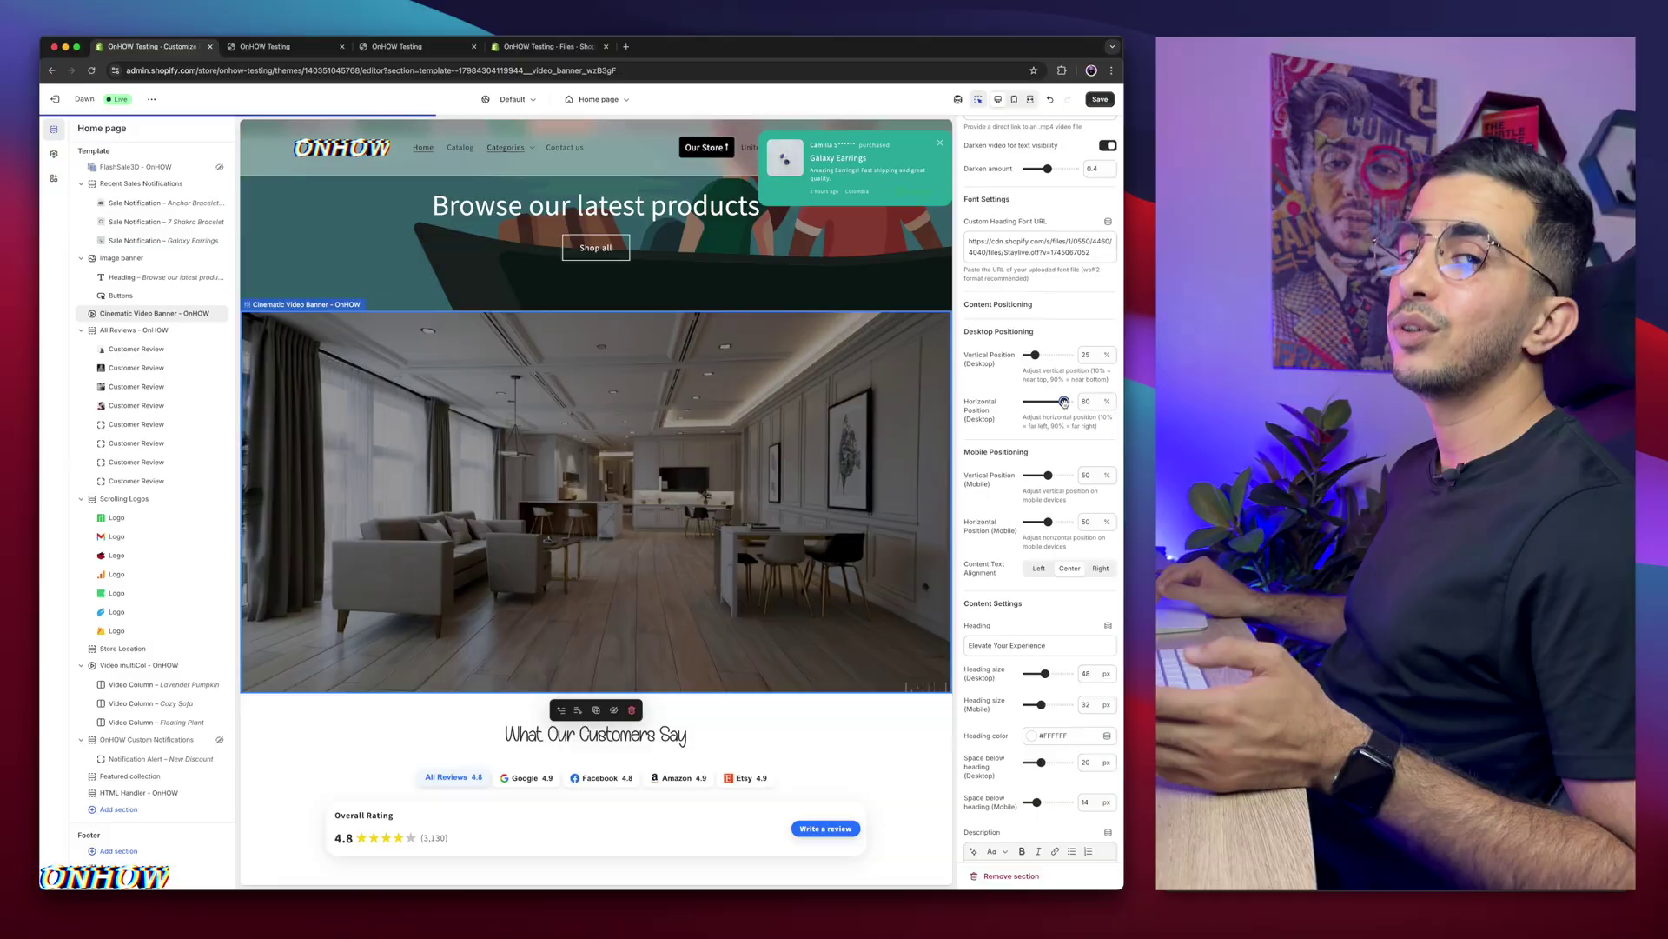
drag(1064, 401, 1035, 401)
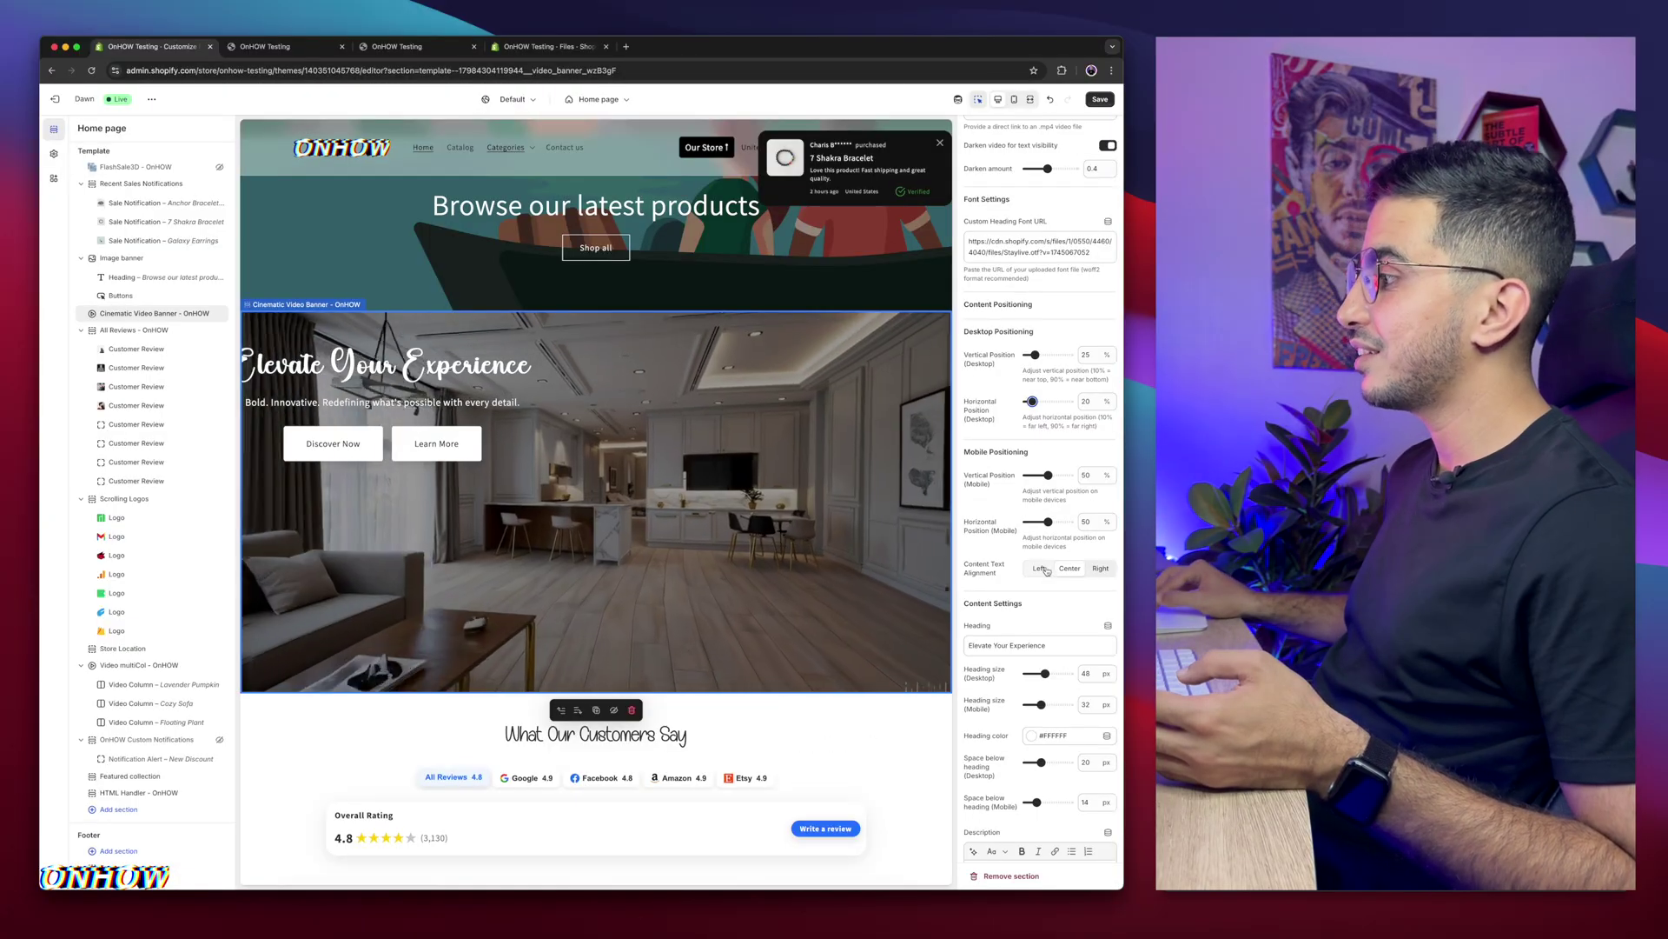
click(1030, 571)
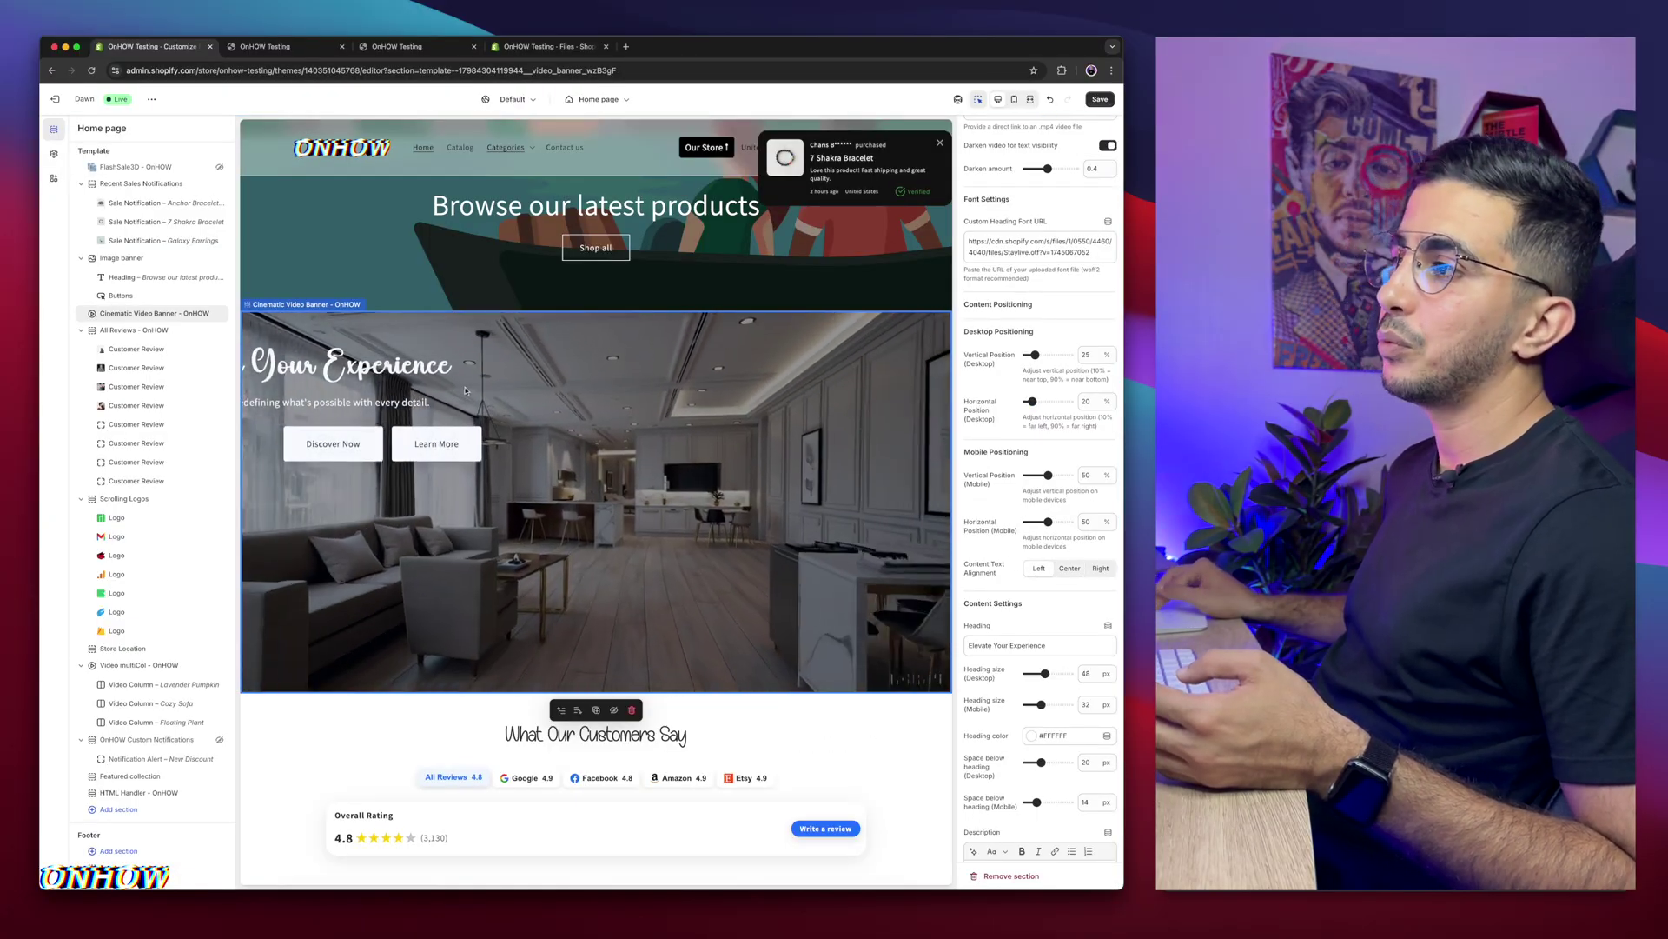
drag(1040, 401, 1043, 401)
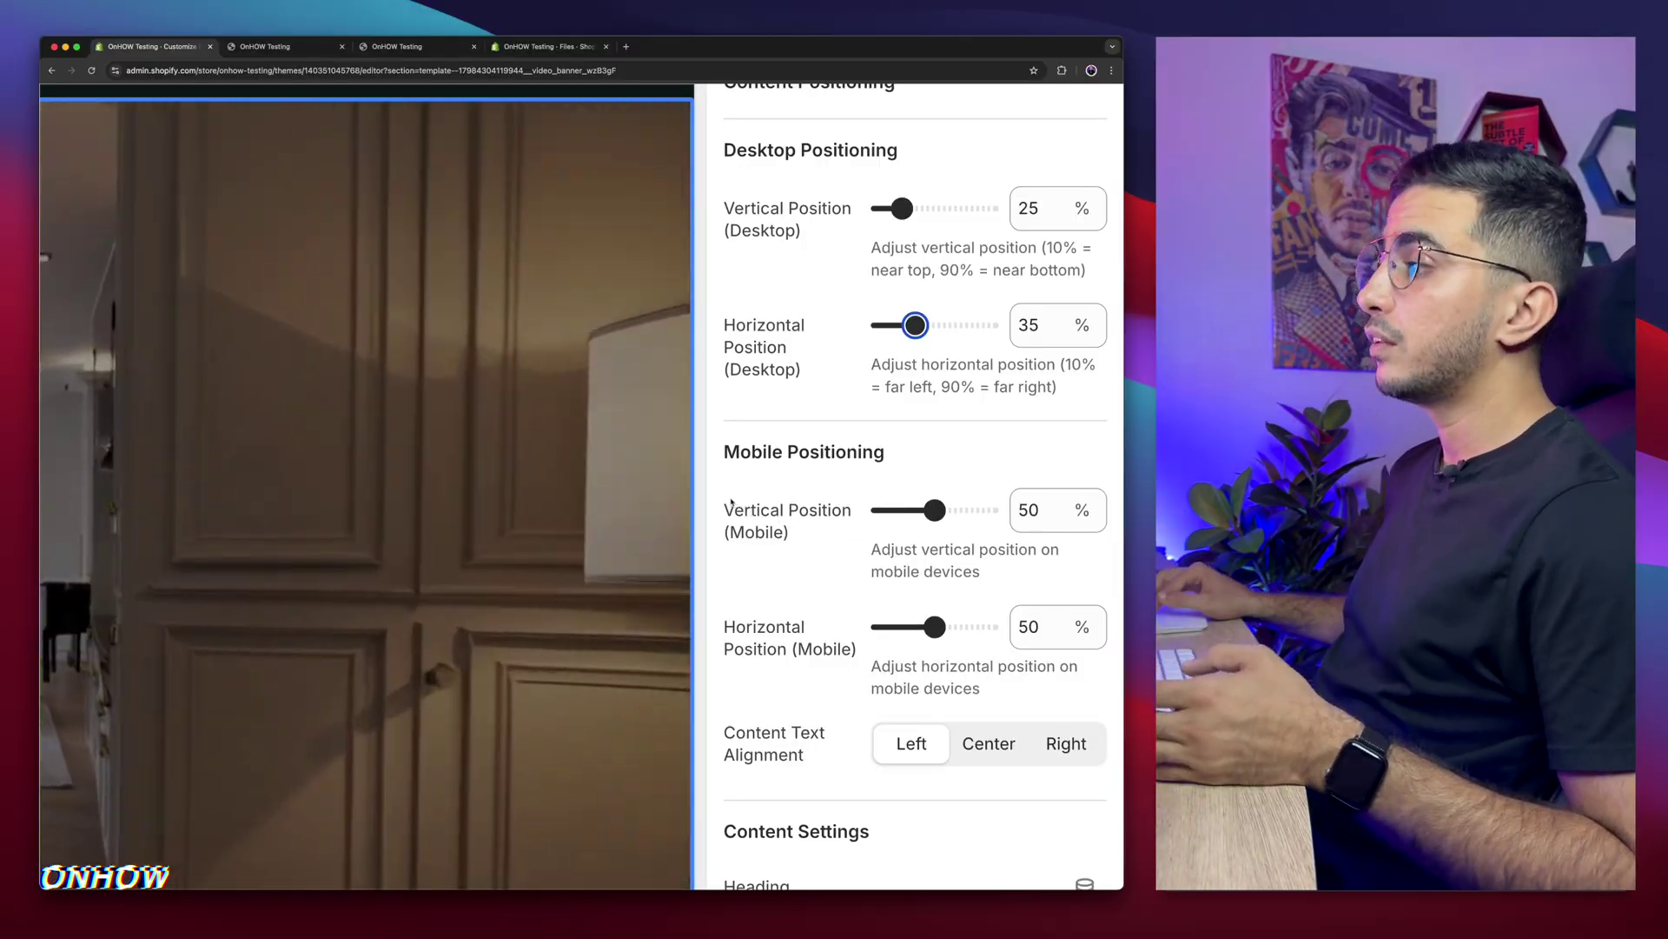
- Examine the banner's mobile positioning and content text alignment options, then its heading text, size, colour and spacing settings
drag(725, 510, 783, 546)
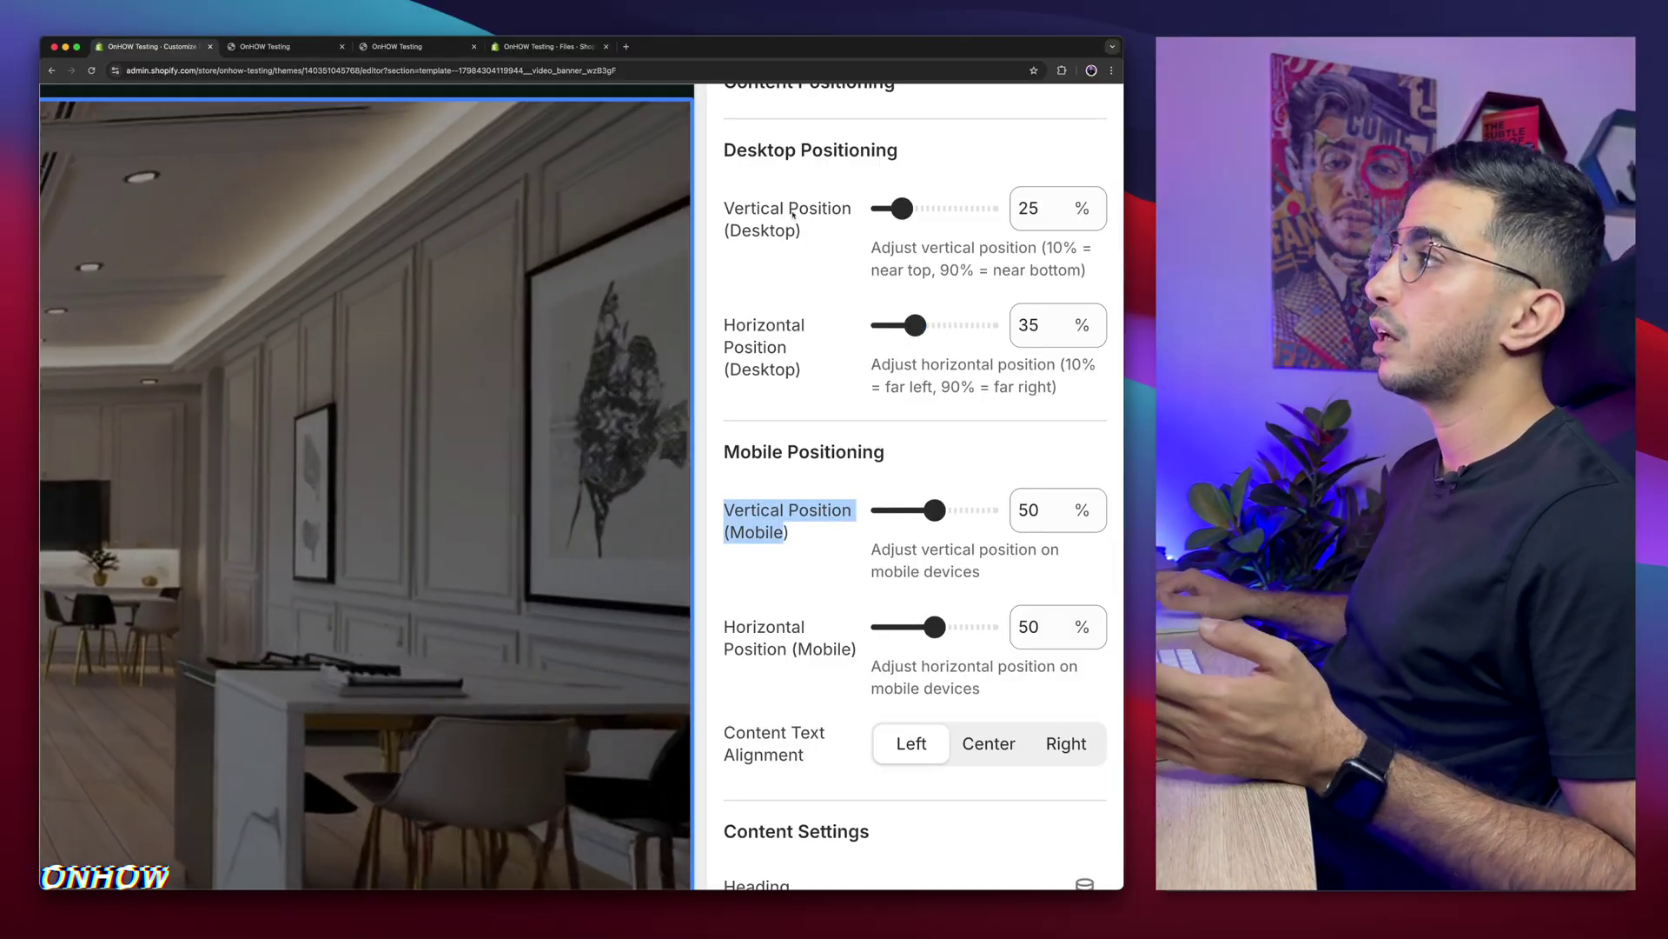
scroll(792, 477, down, 4)
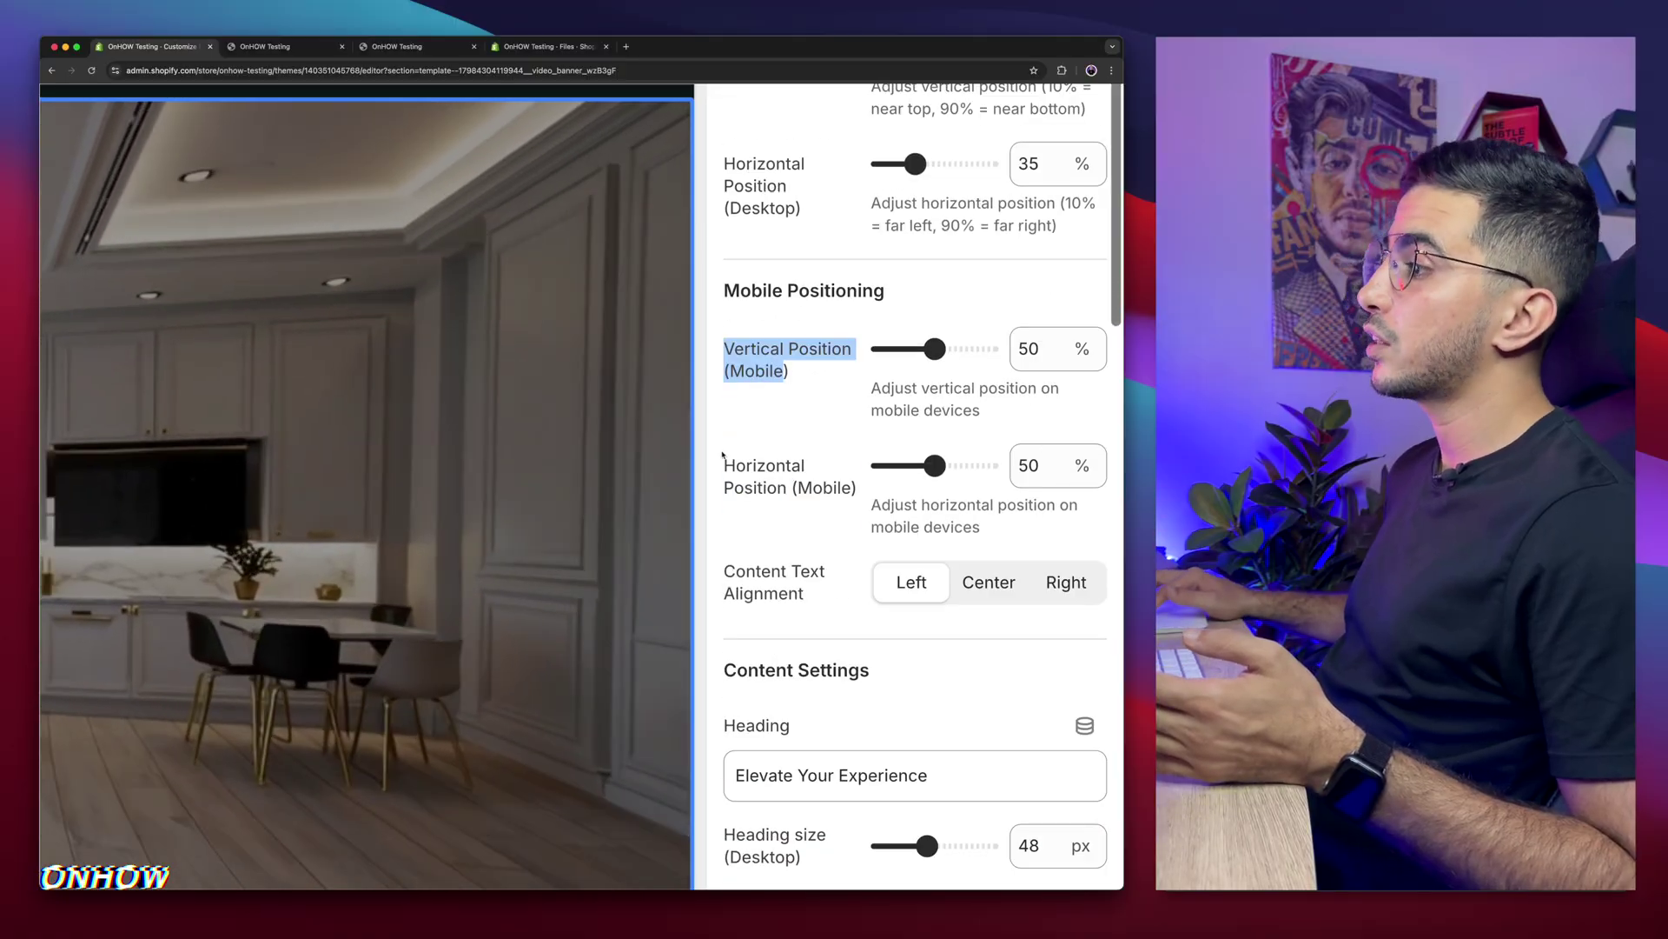
drag(725, 464, 790, 510)
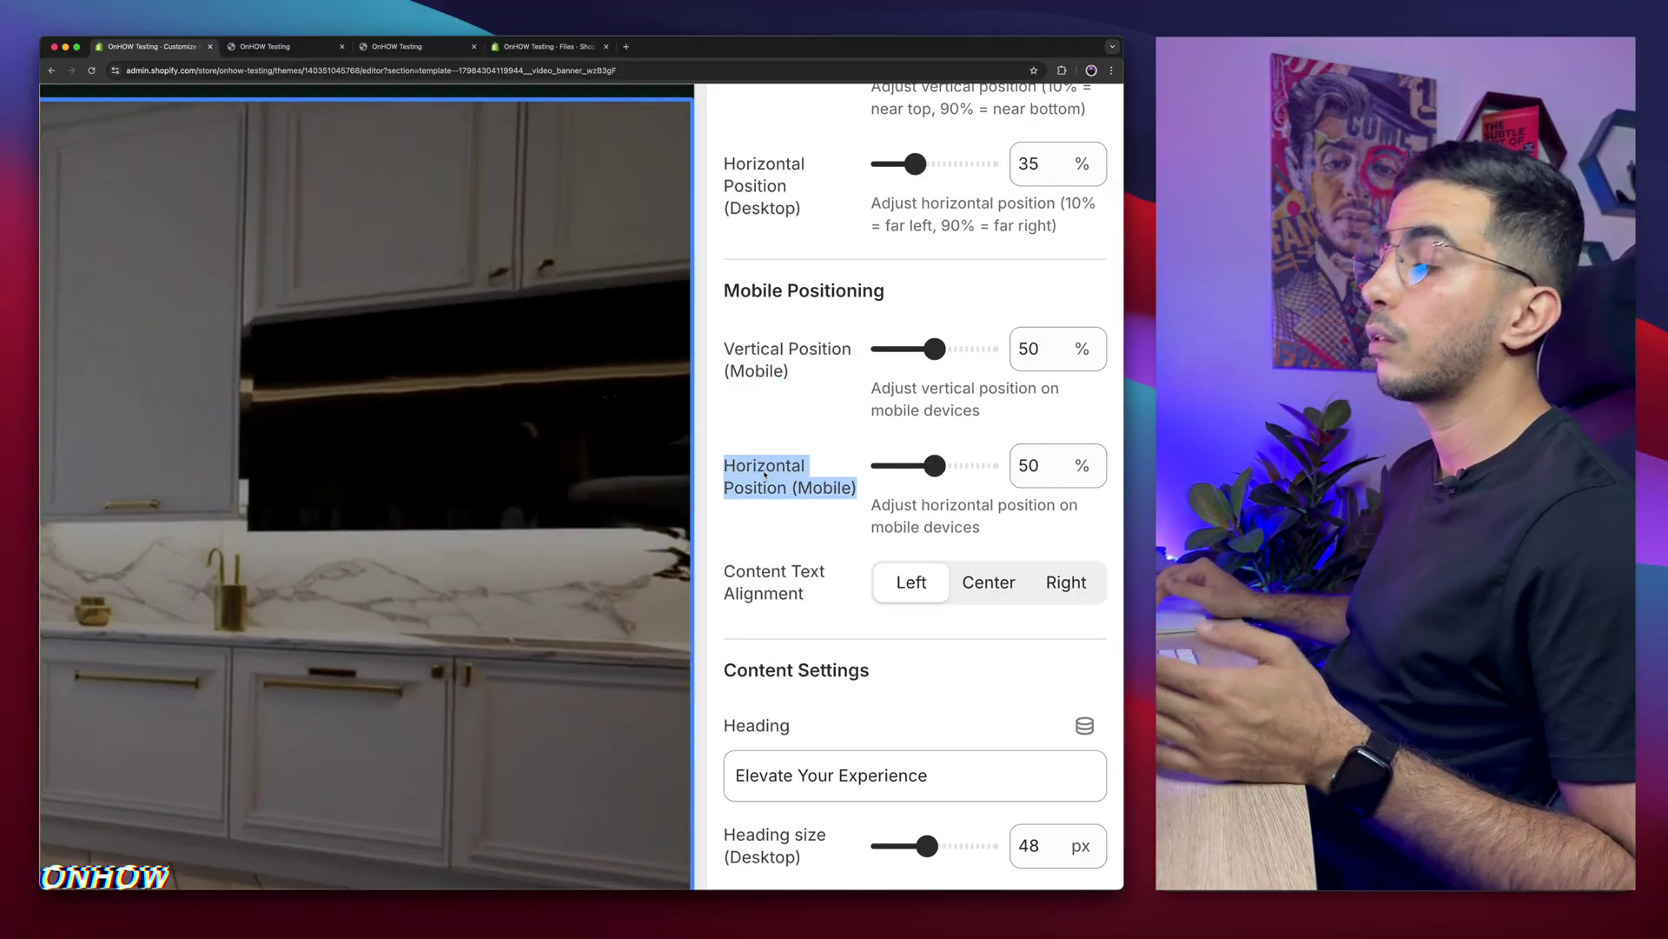
scroll(765, 474, down, 3)
drag(725, 452, 878, 511)
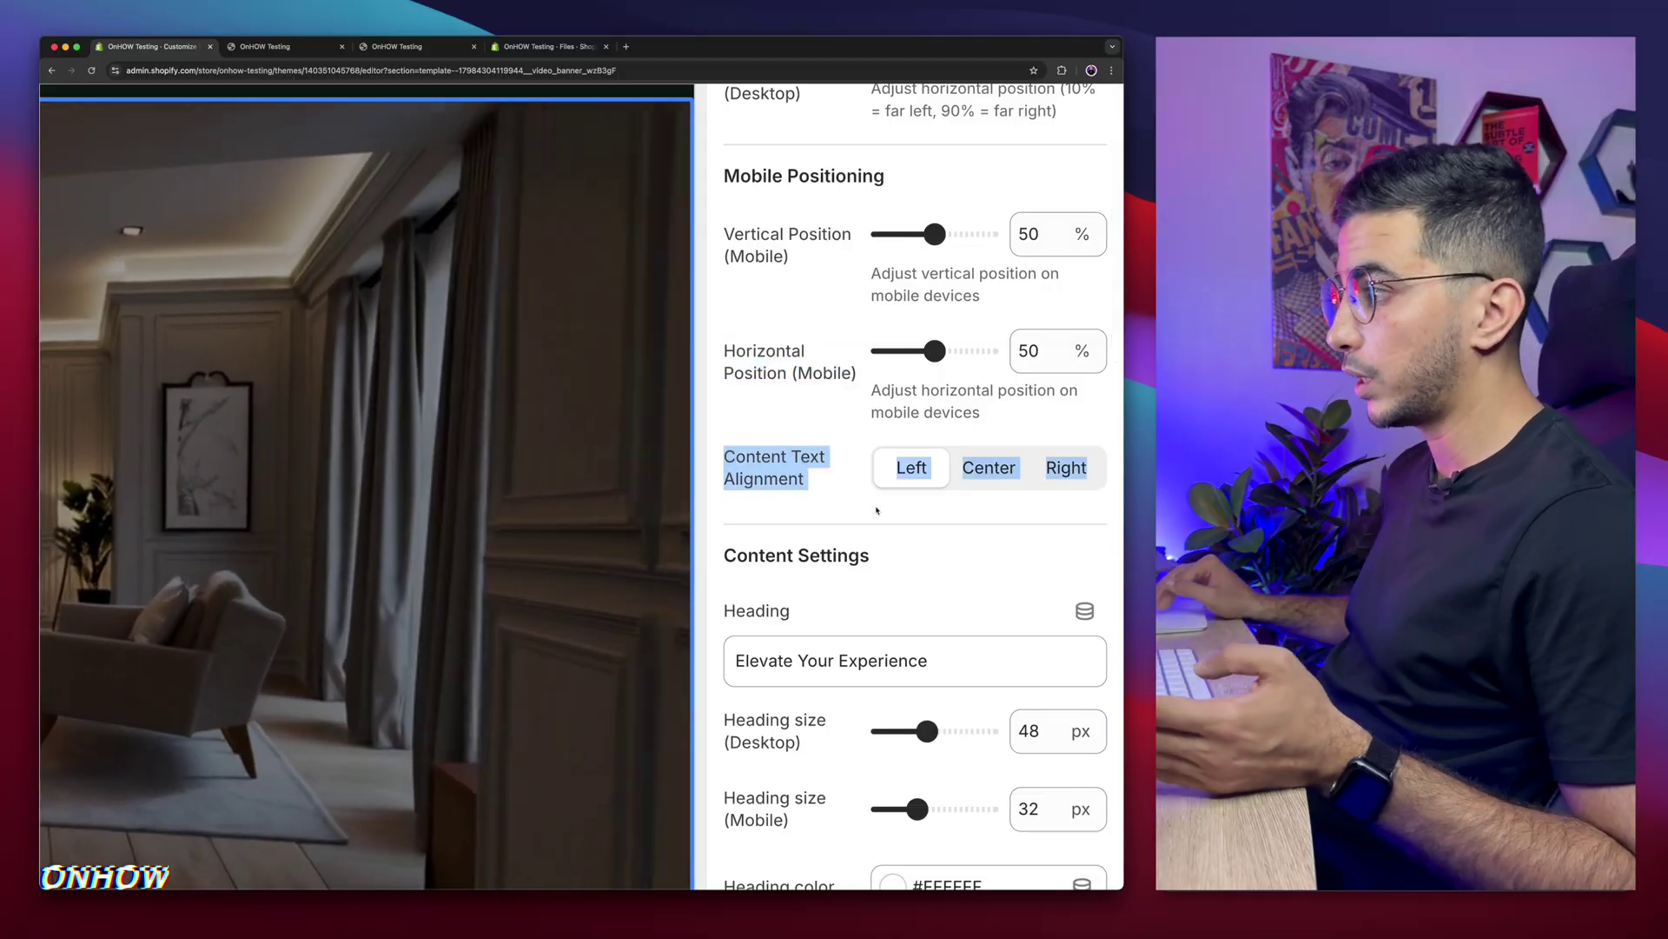
scroll(877, 510, down, 5)
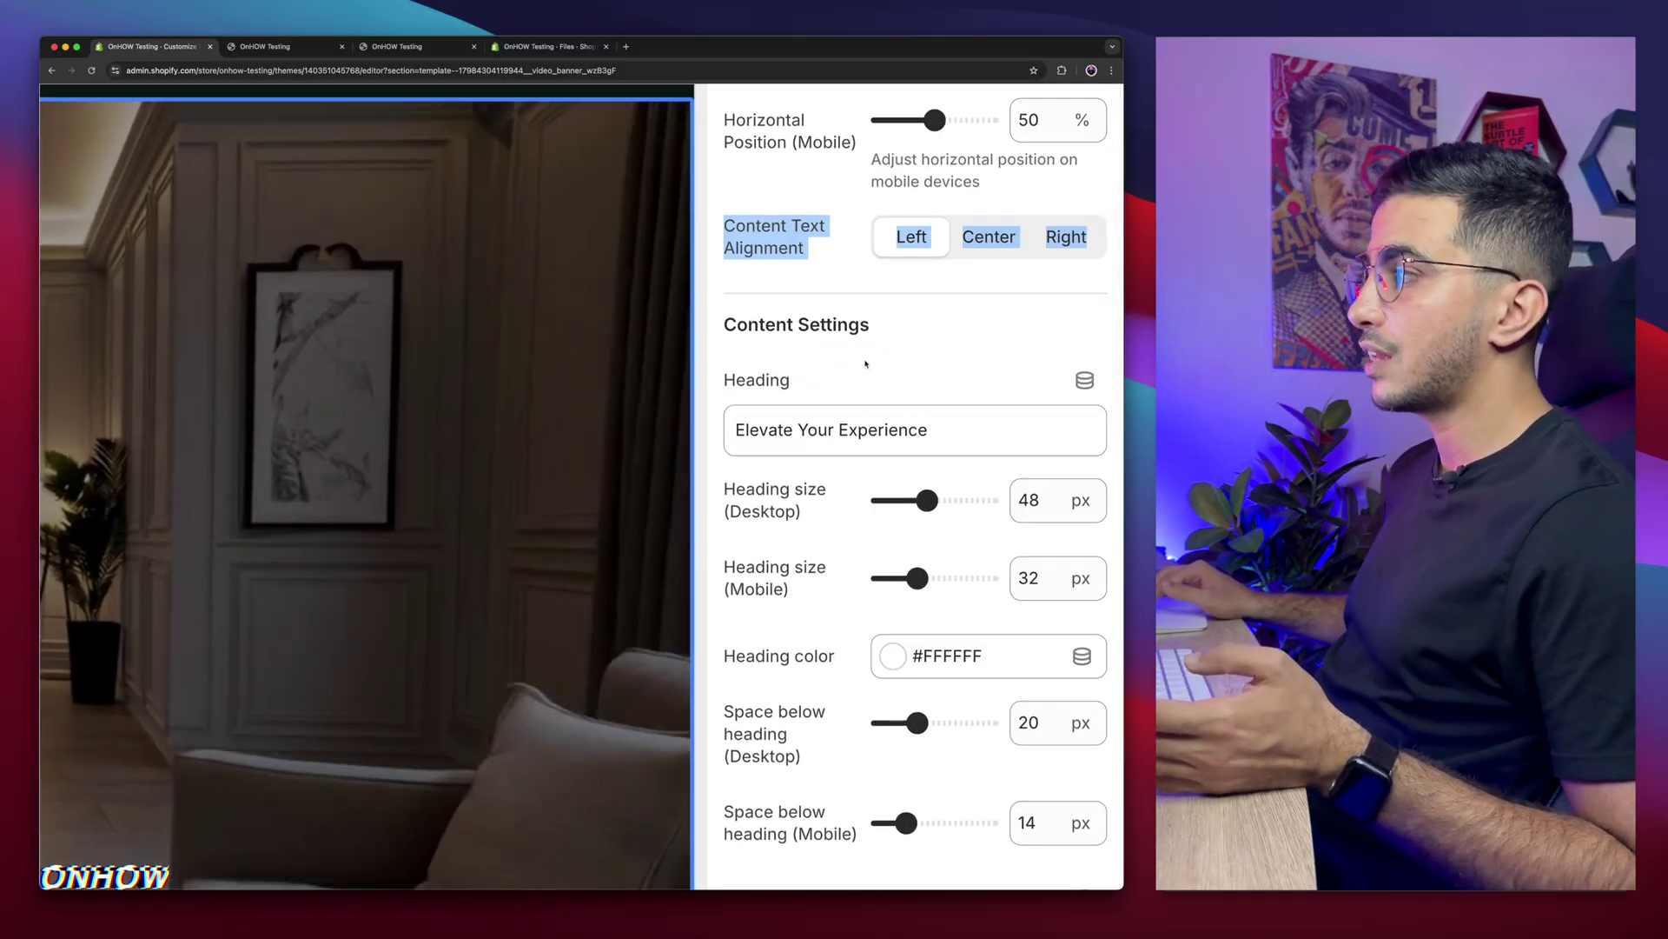
double_click(843, 432)
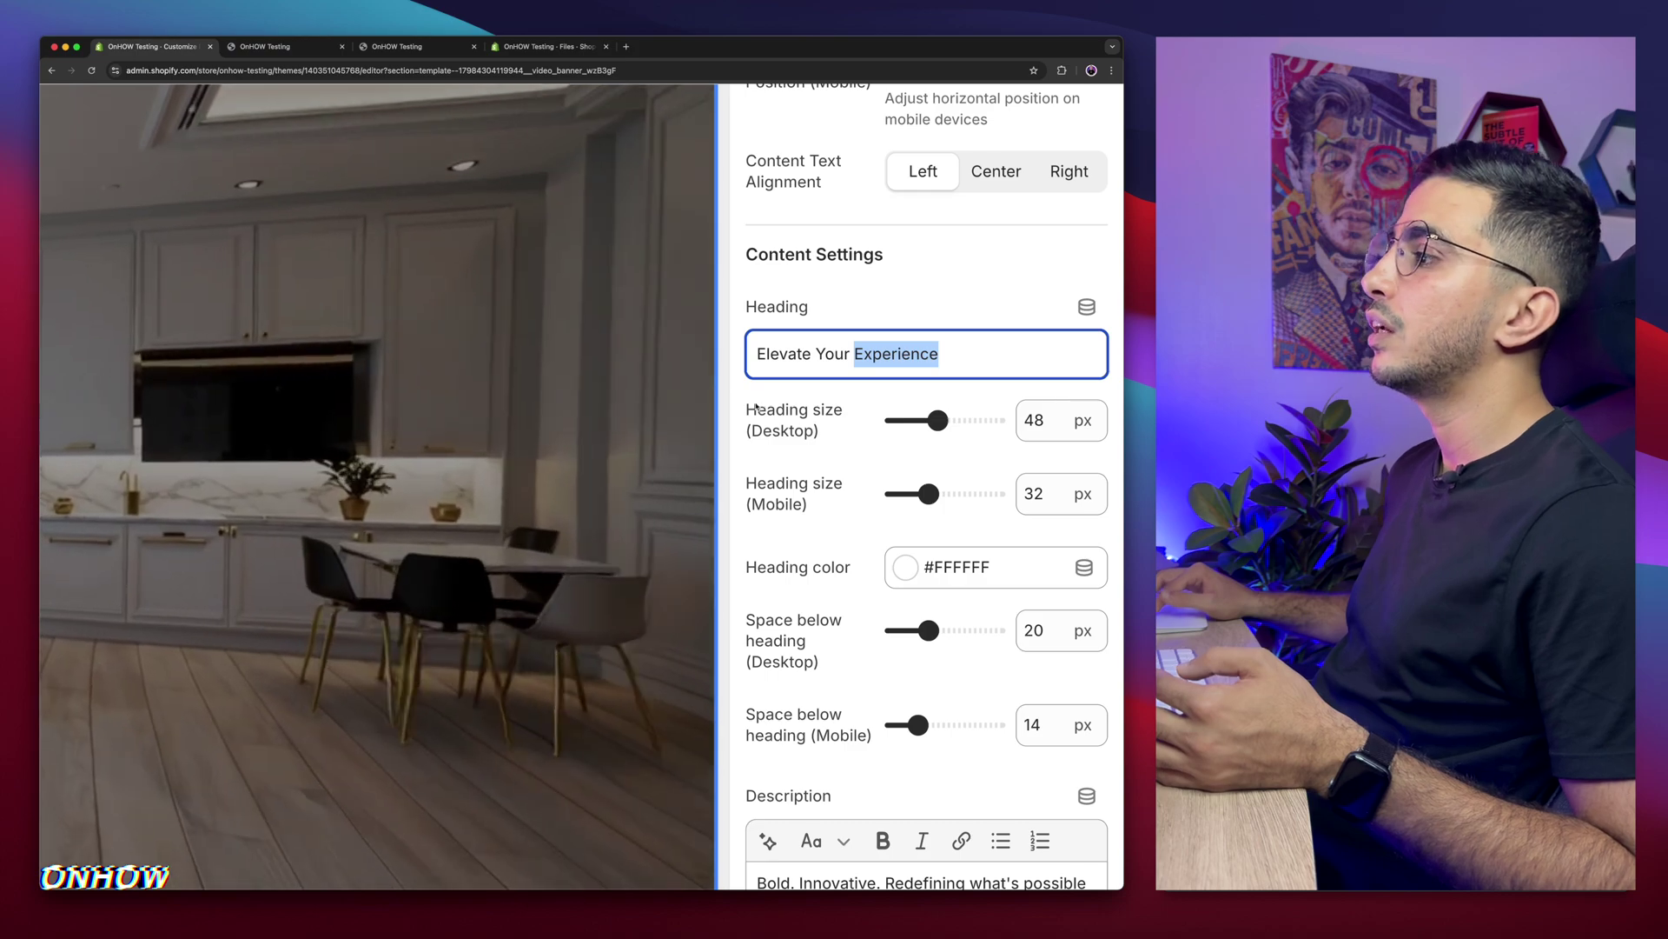
drag(755, 407, 845, 539)
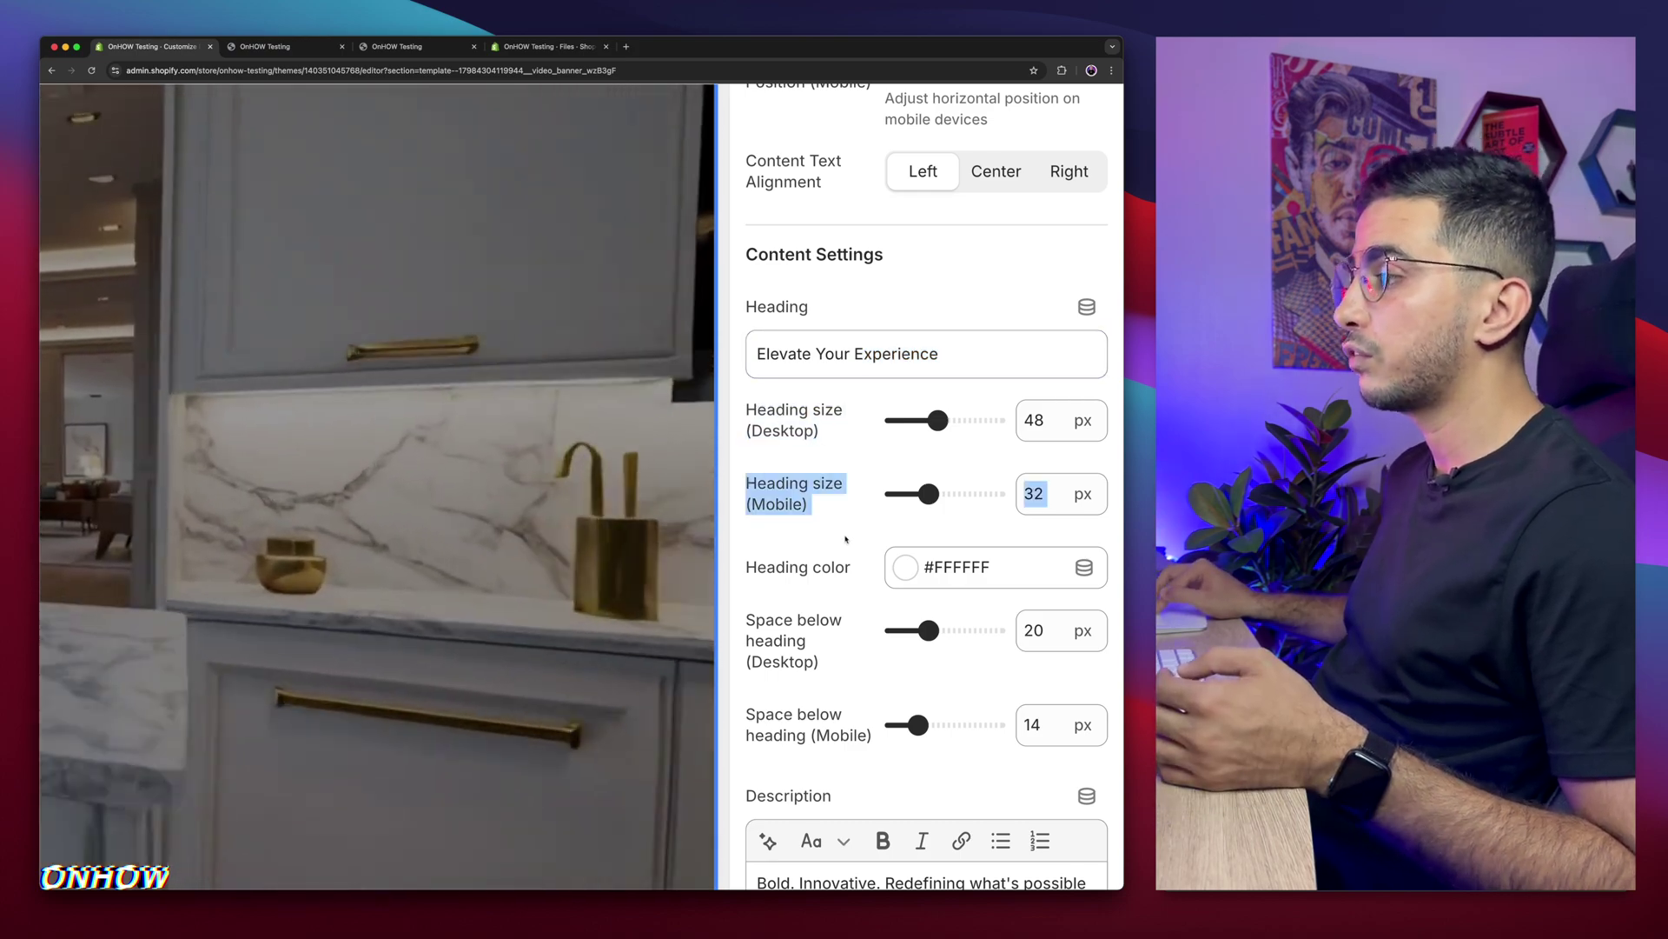
scroll(878, 478, down, 4)
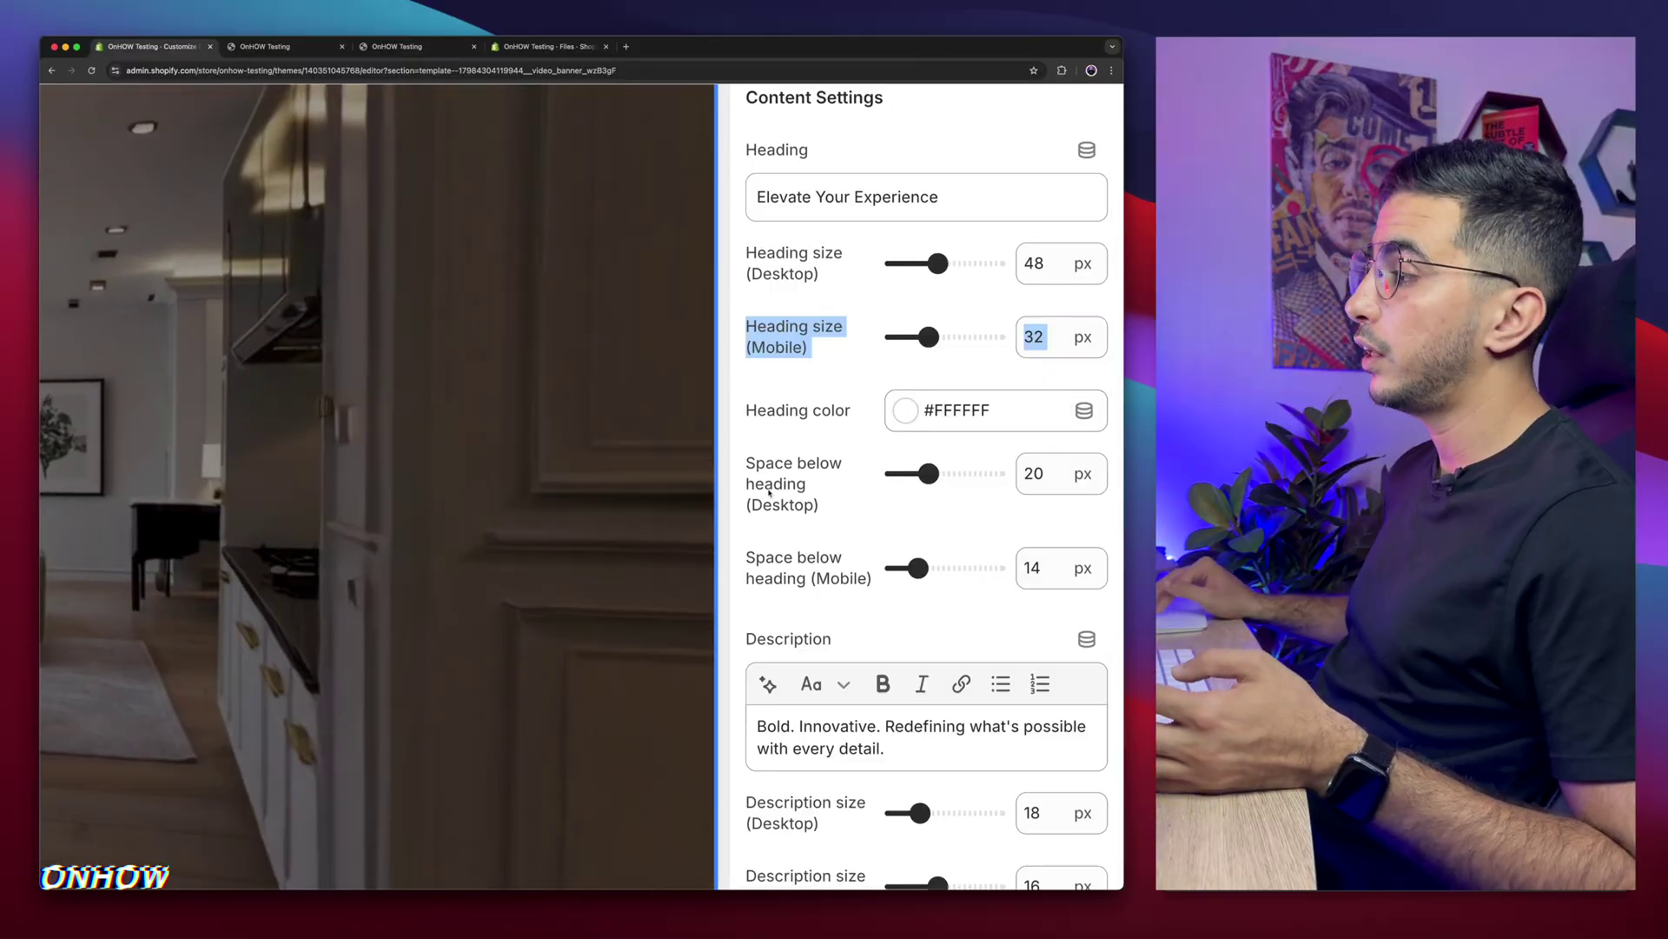
scroll(768, 493, down, 1)
drag(746, 400, 821, 434)
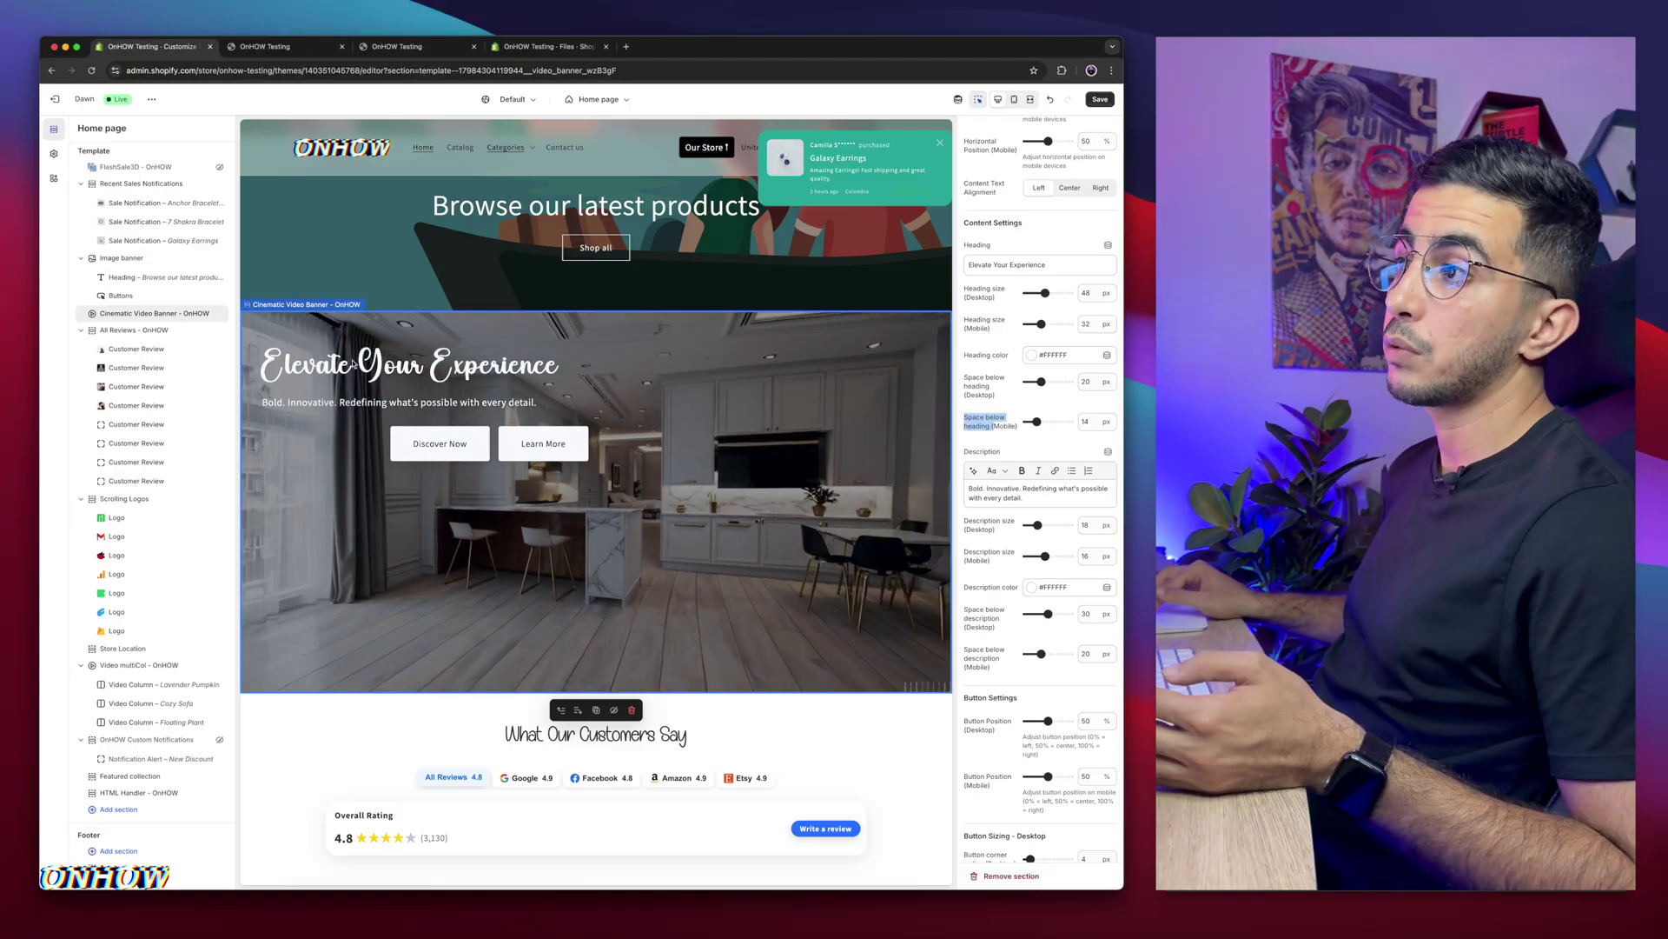
- Examine the banner's description text and its size, colour and space-below settings for desktop and mobile
triple_click(1027, 491)
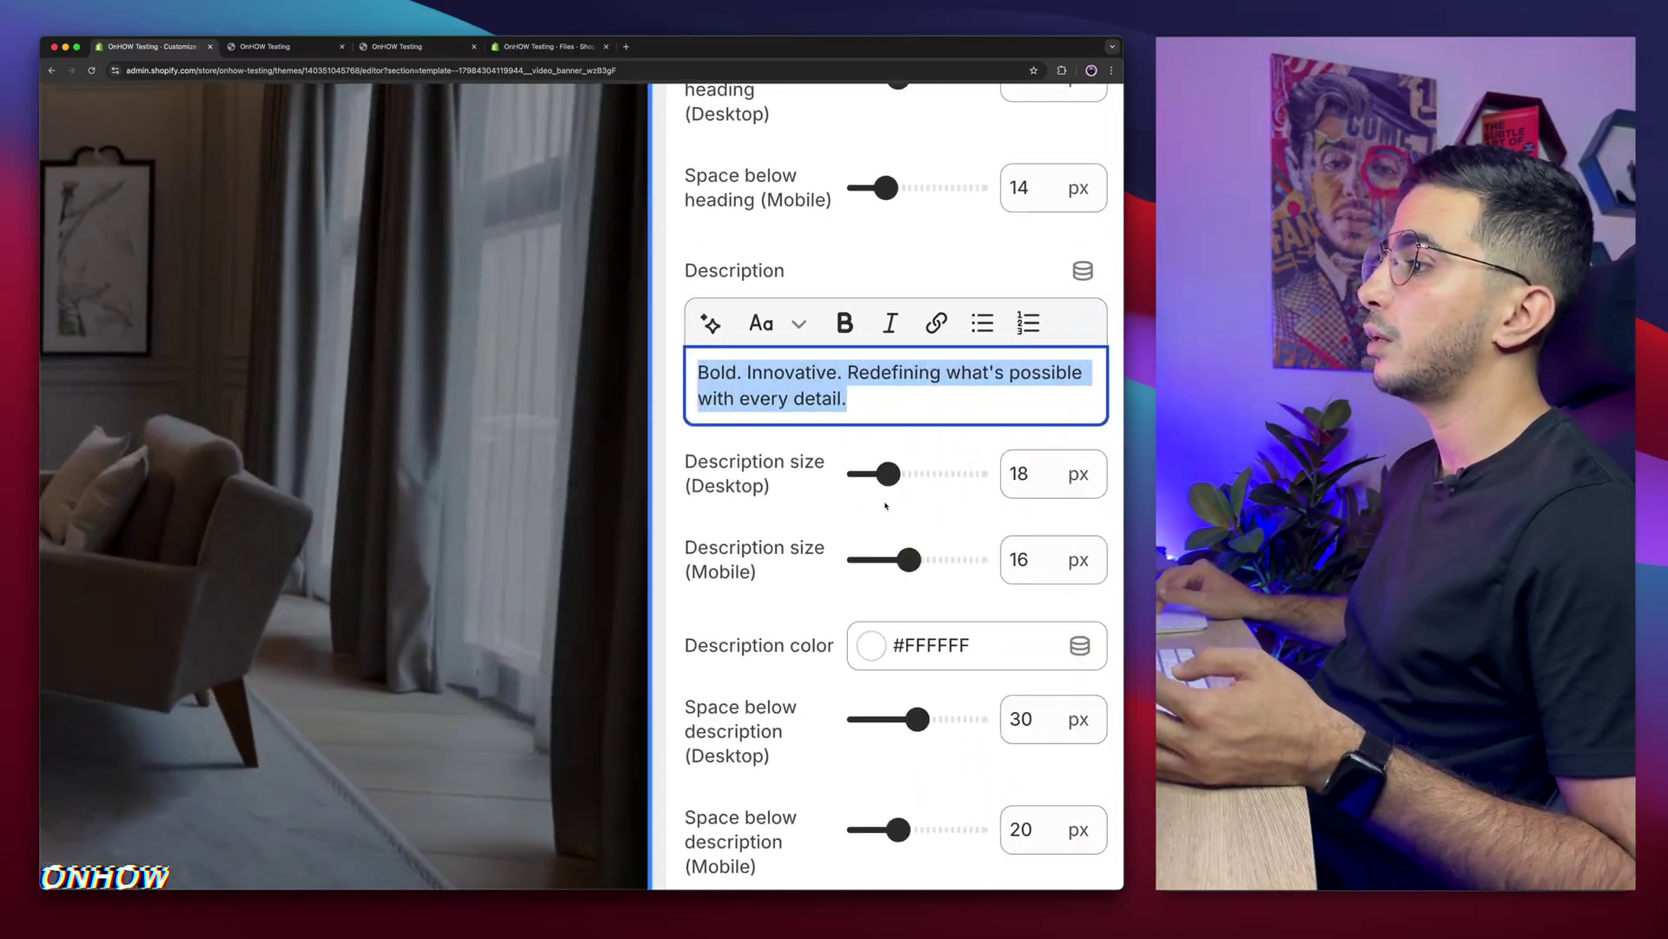
drag(683, 454, 778, 479)
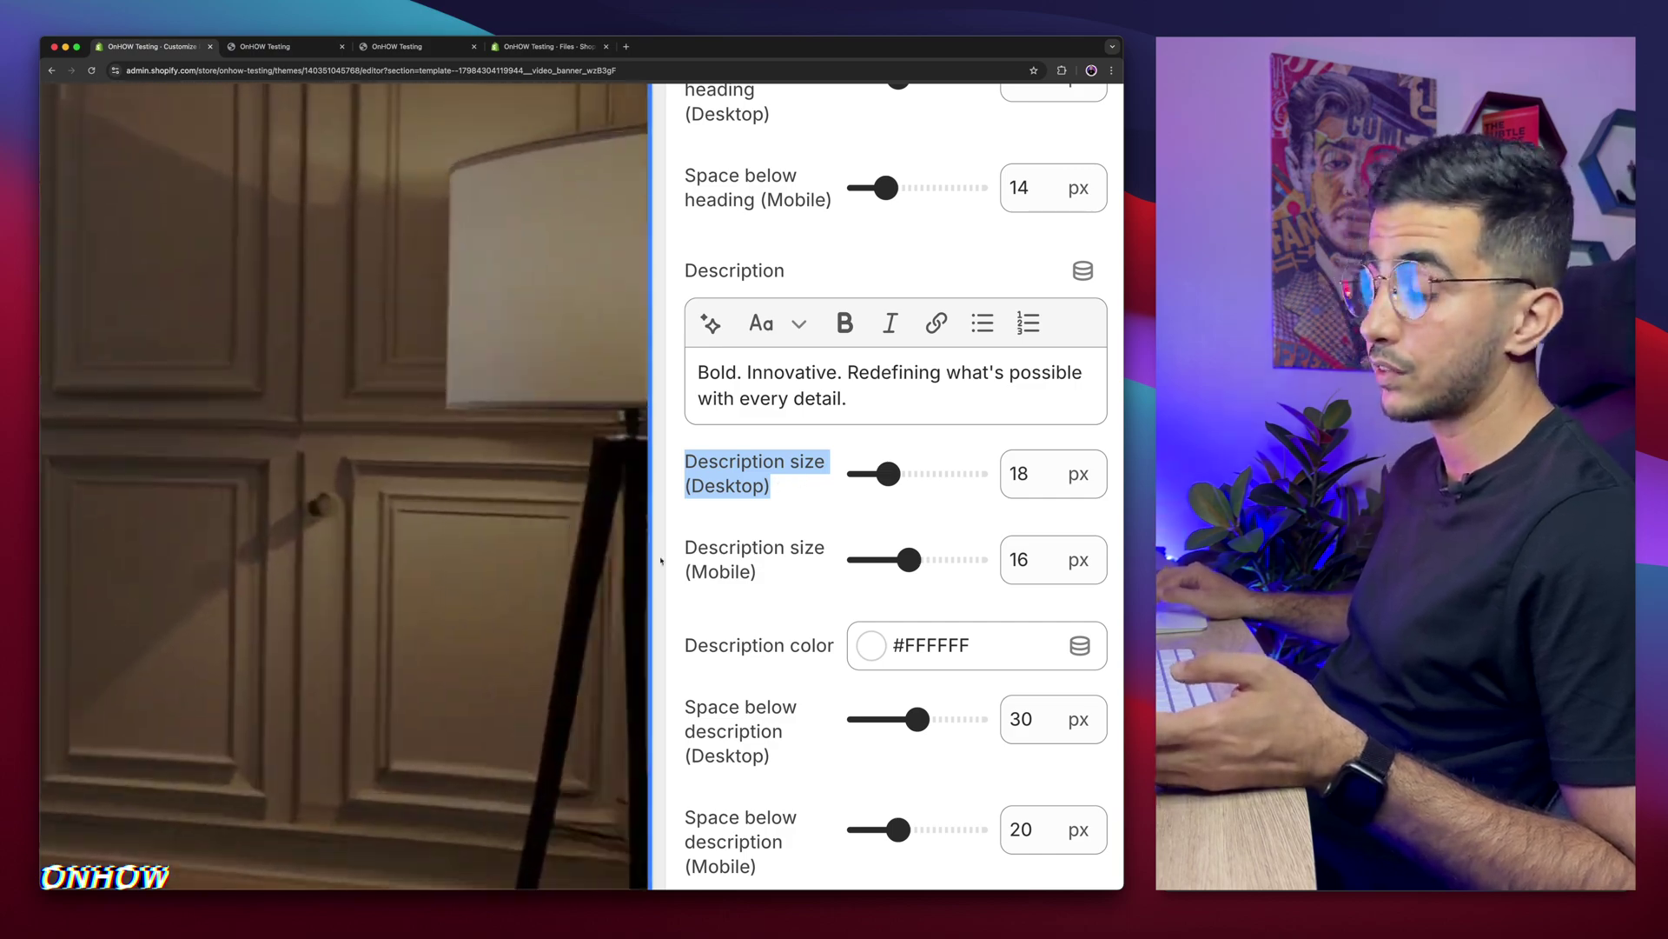
drag(683, 541, 767, 585)
scroll(767, 585, down, 5)
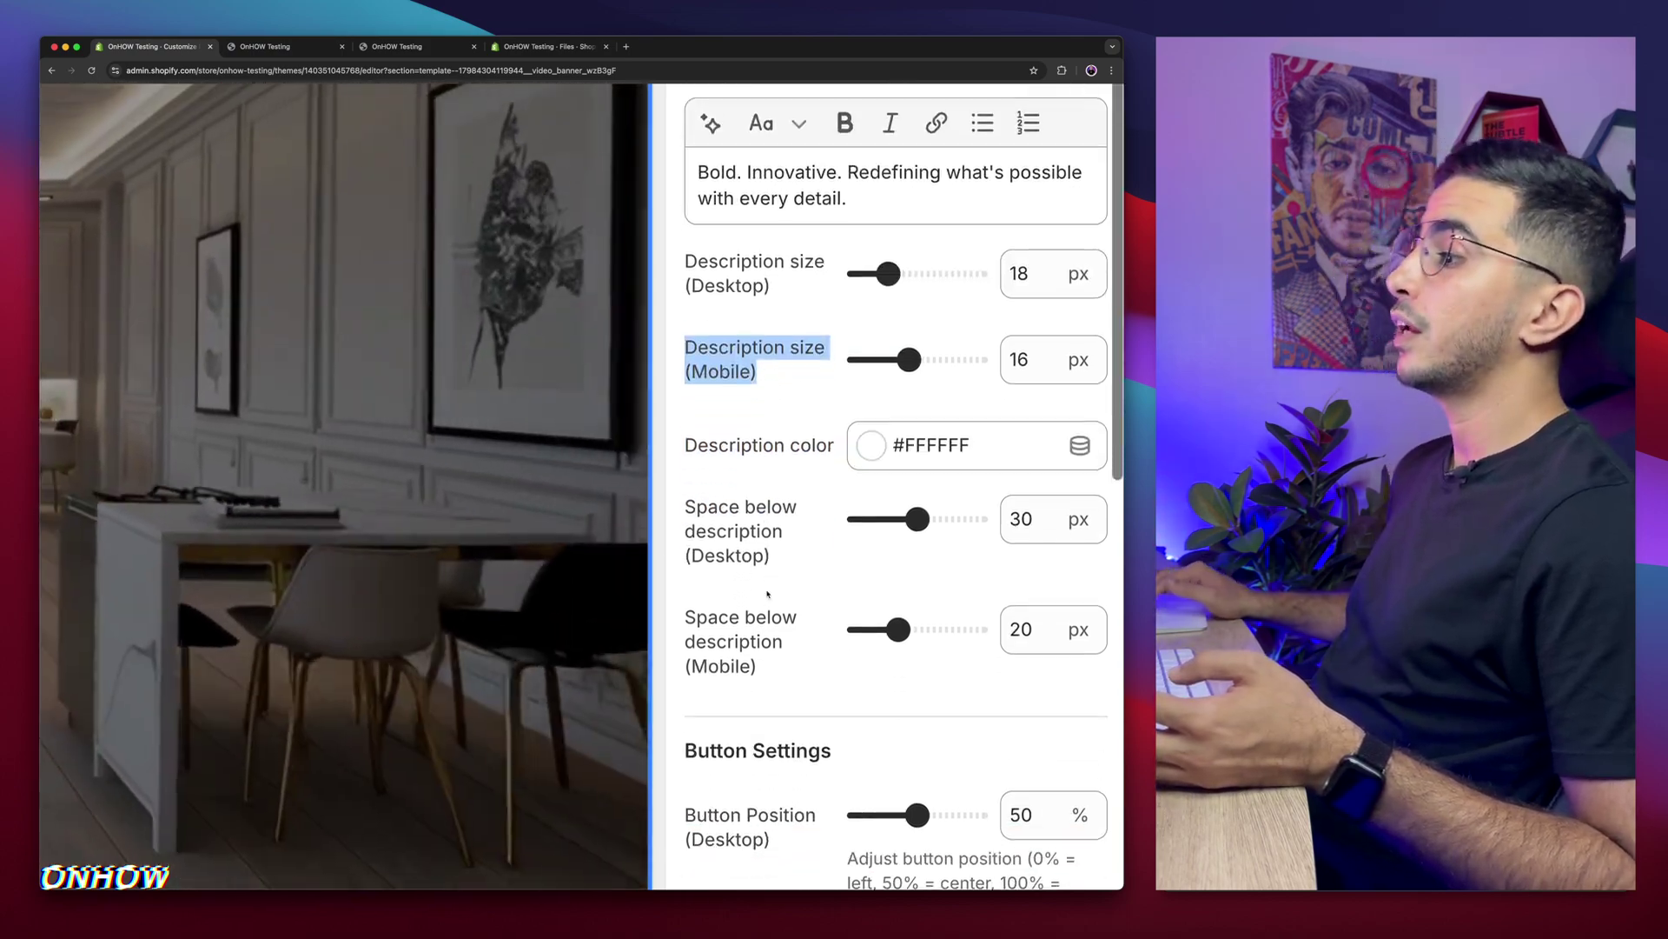
scroll(734, 409, down, 3)
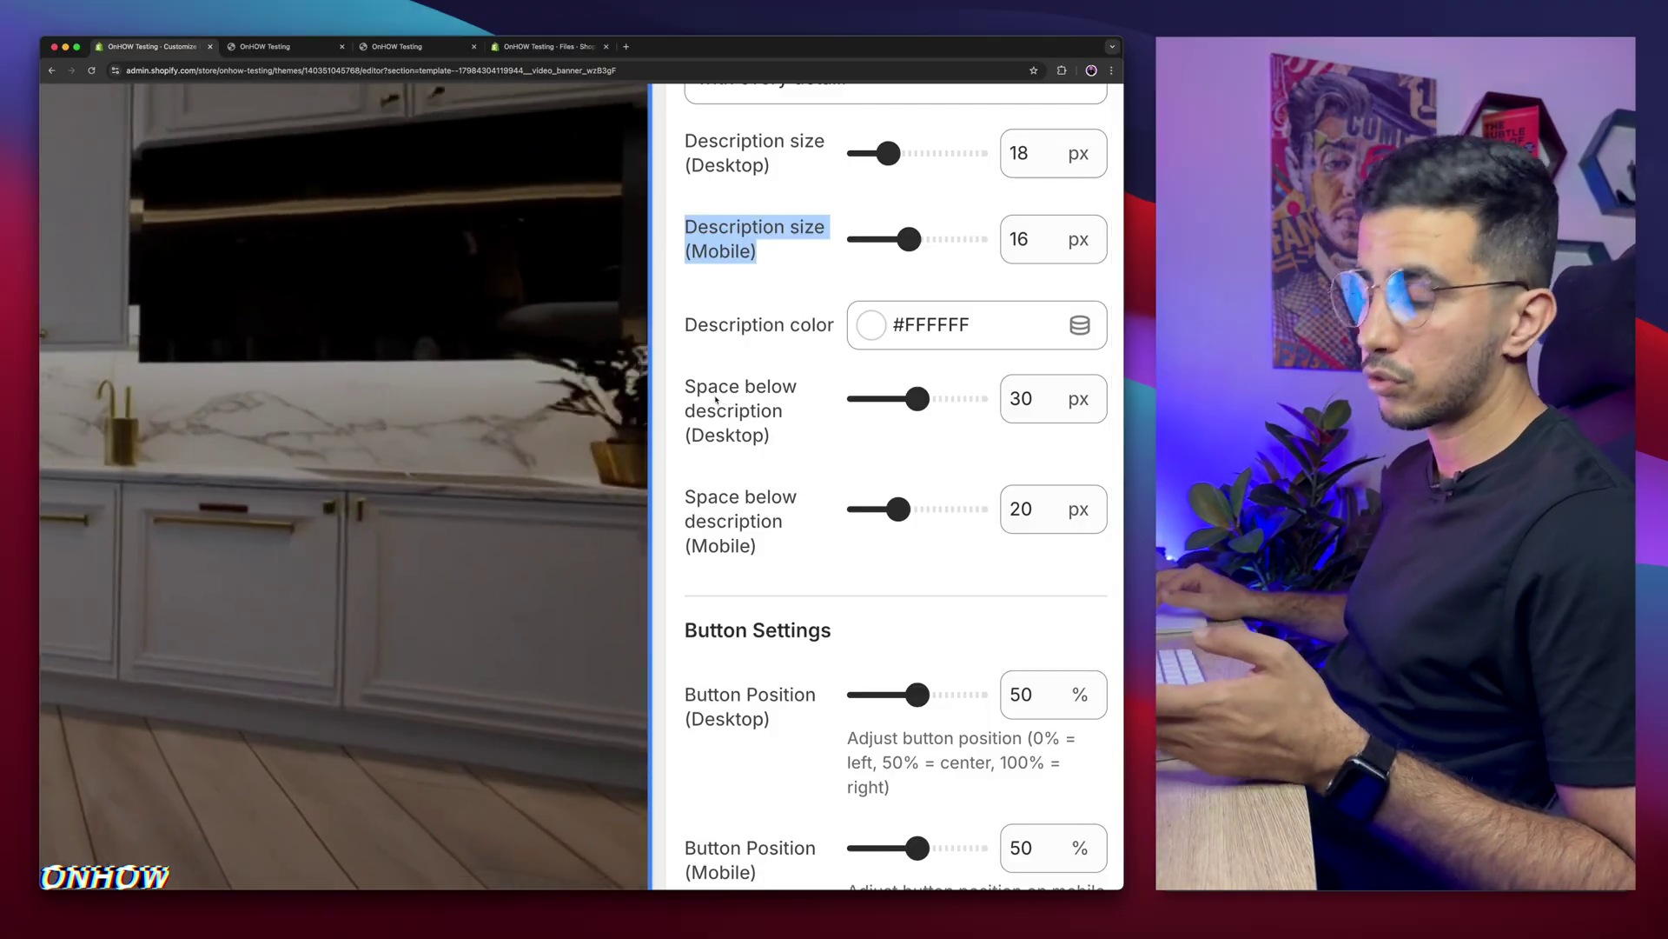
drag(685, 384, 774, 454)
scroll(765, 435, down, 3)
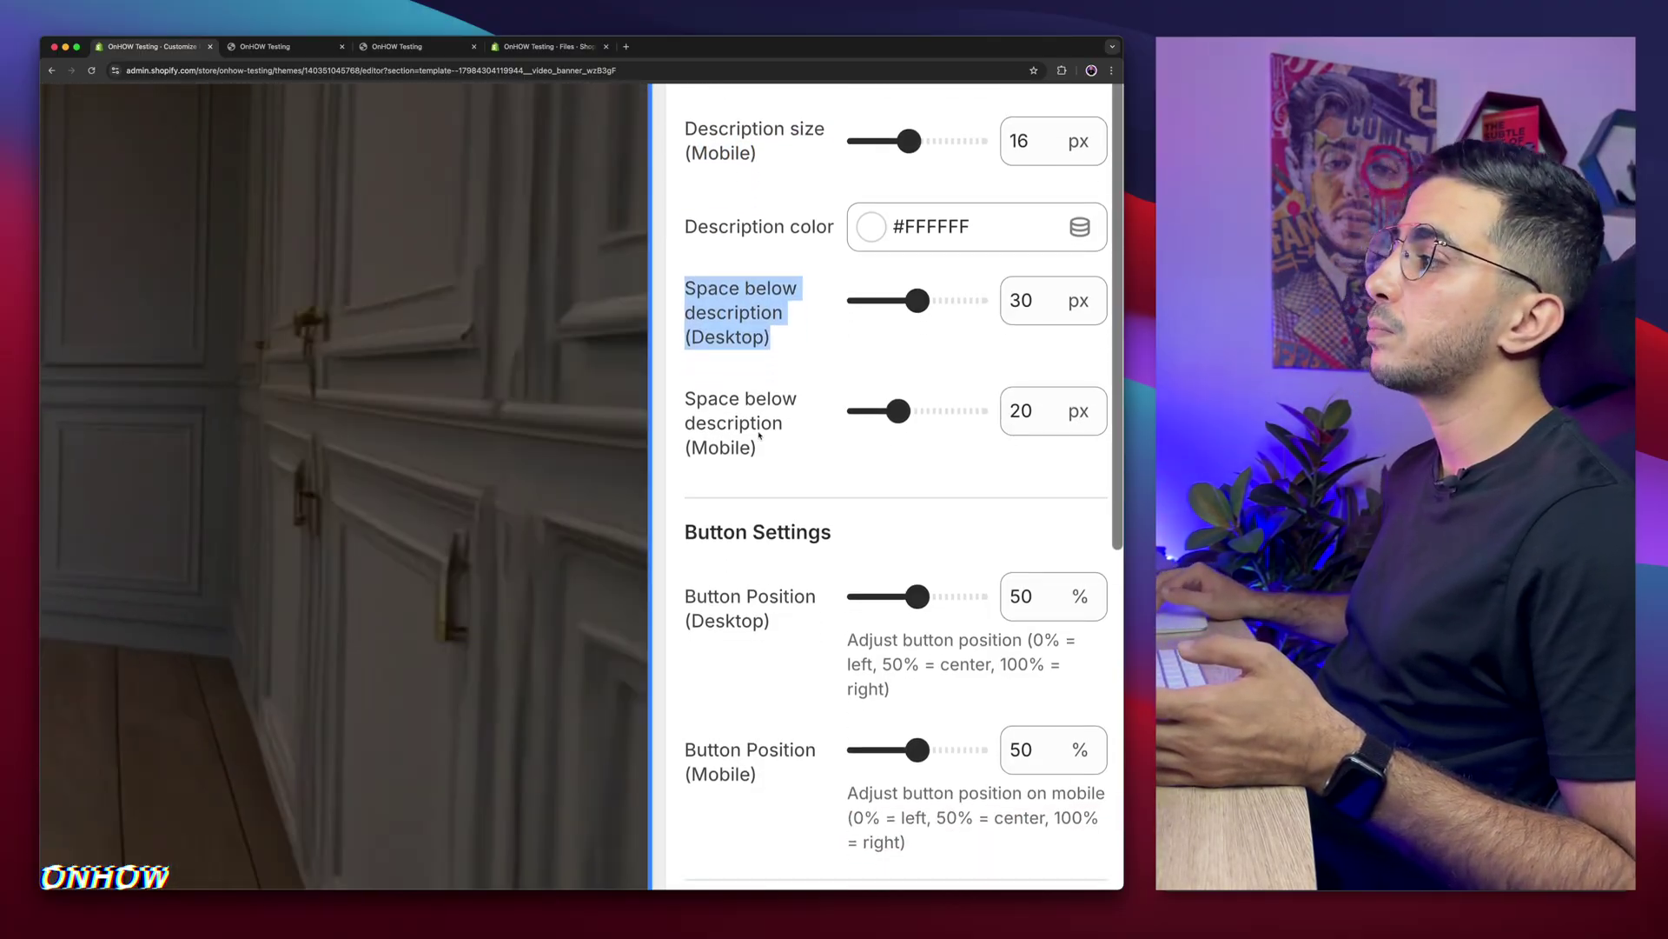
drag(697, 399, 779, 477)
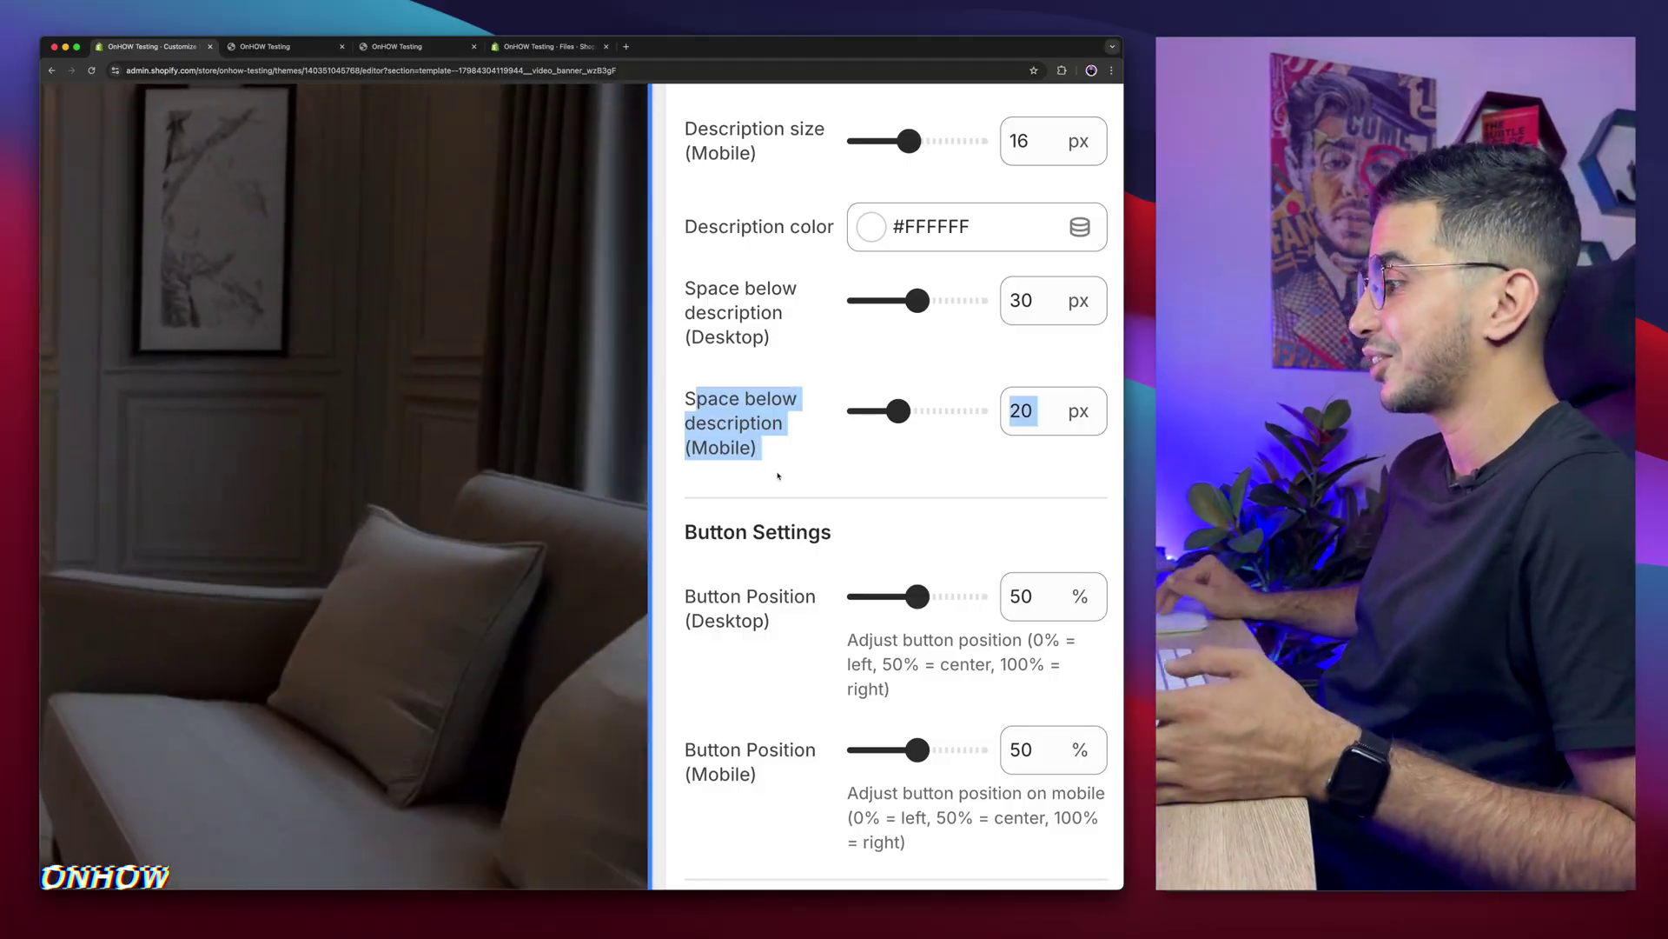
scroll(779, 476, down, 3)
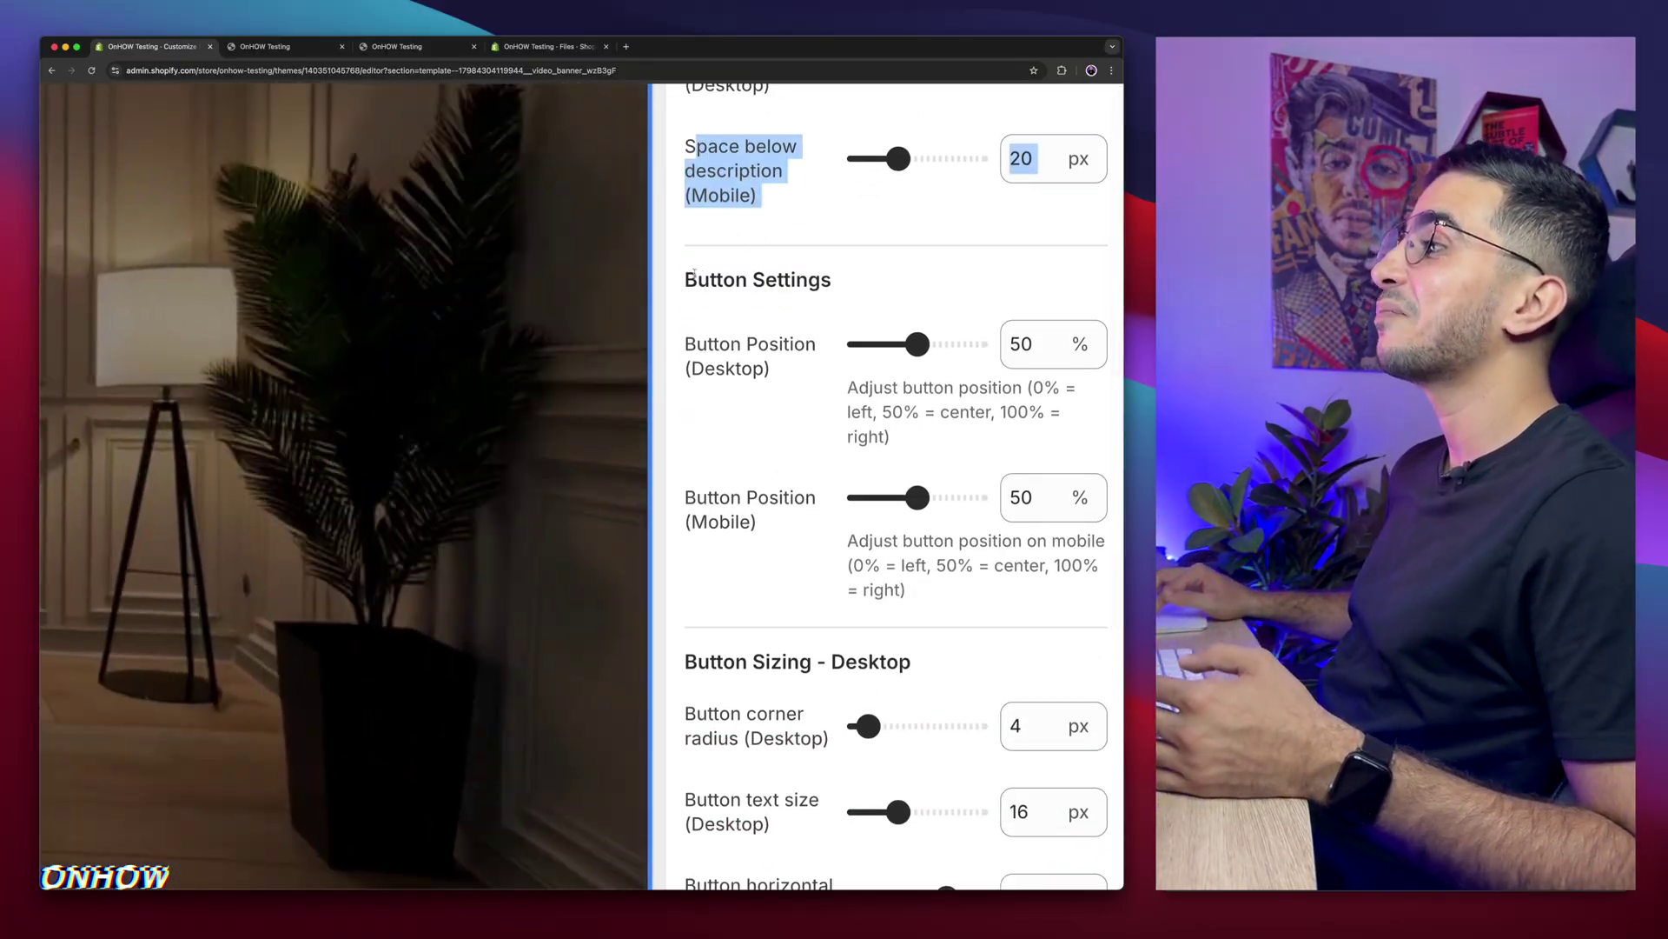
- Set the banner's desktop button position to 10% and its desktop vertical content position to 45%
drag(756, 235, 891, 282)
key(super+0)
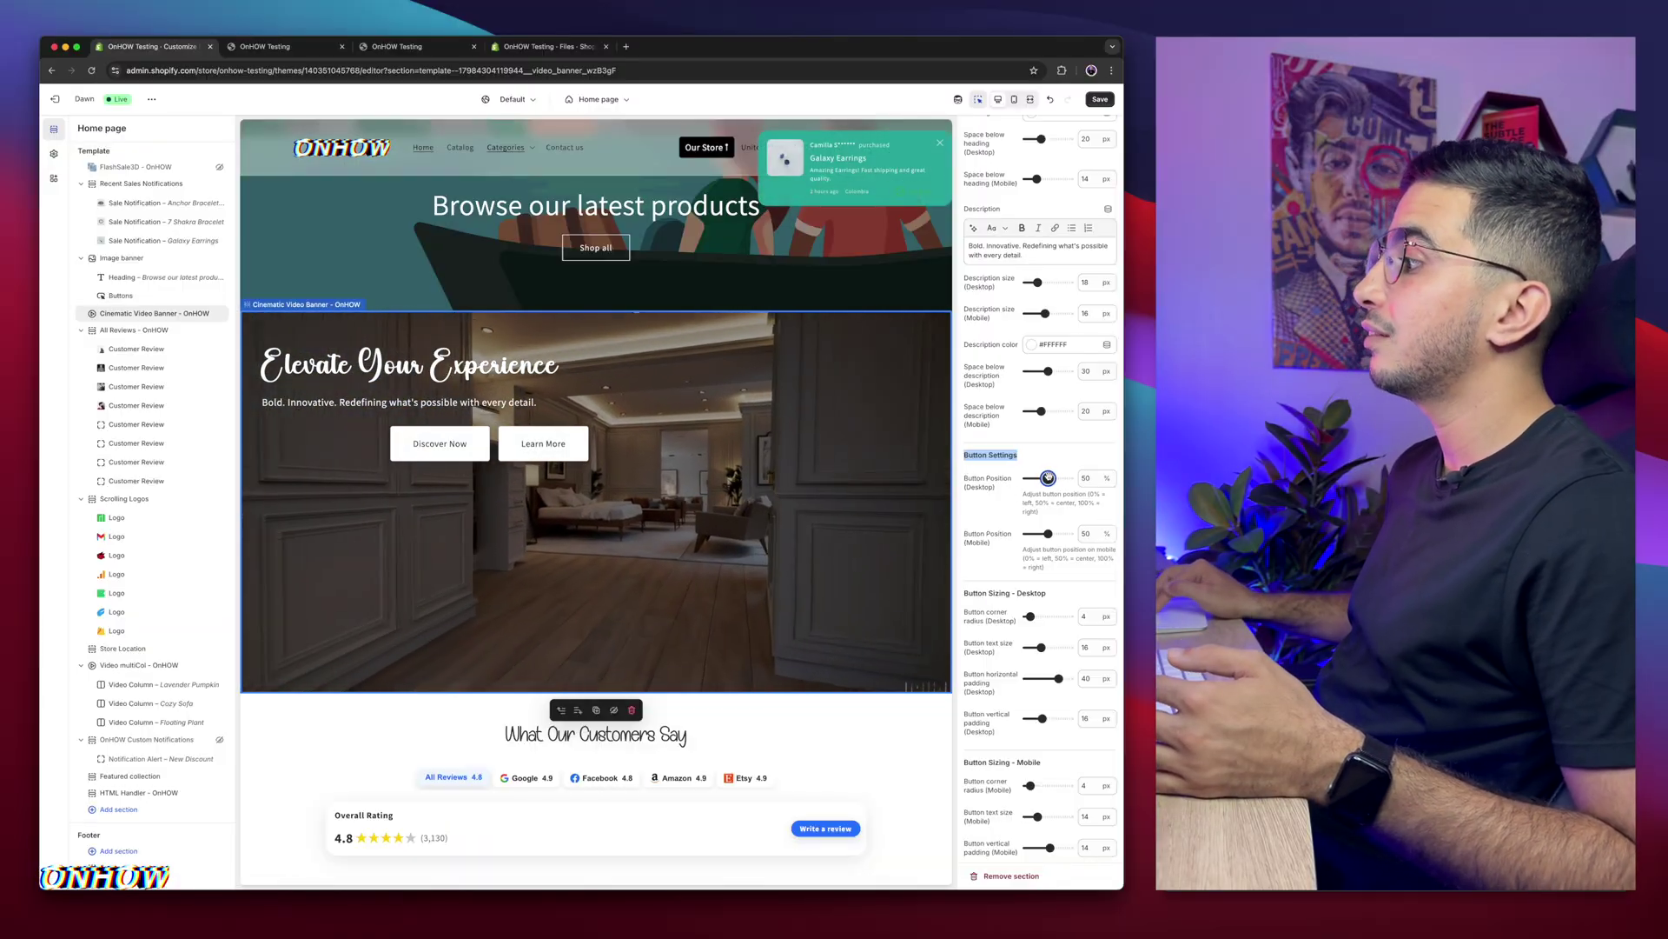
drag(1048, 478, 1061, 478)
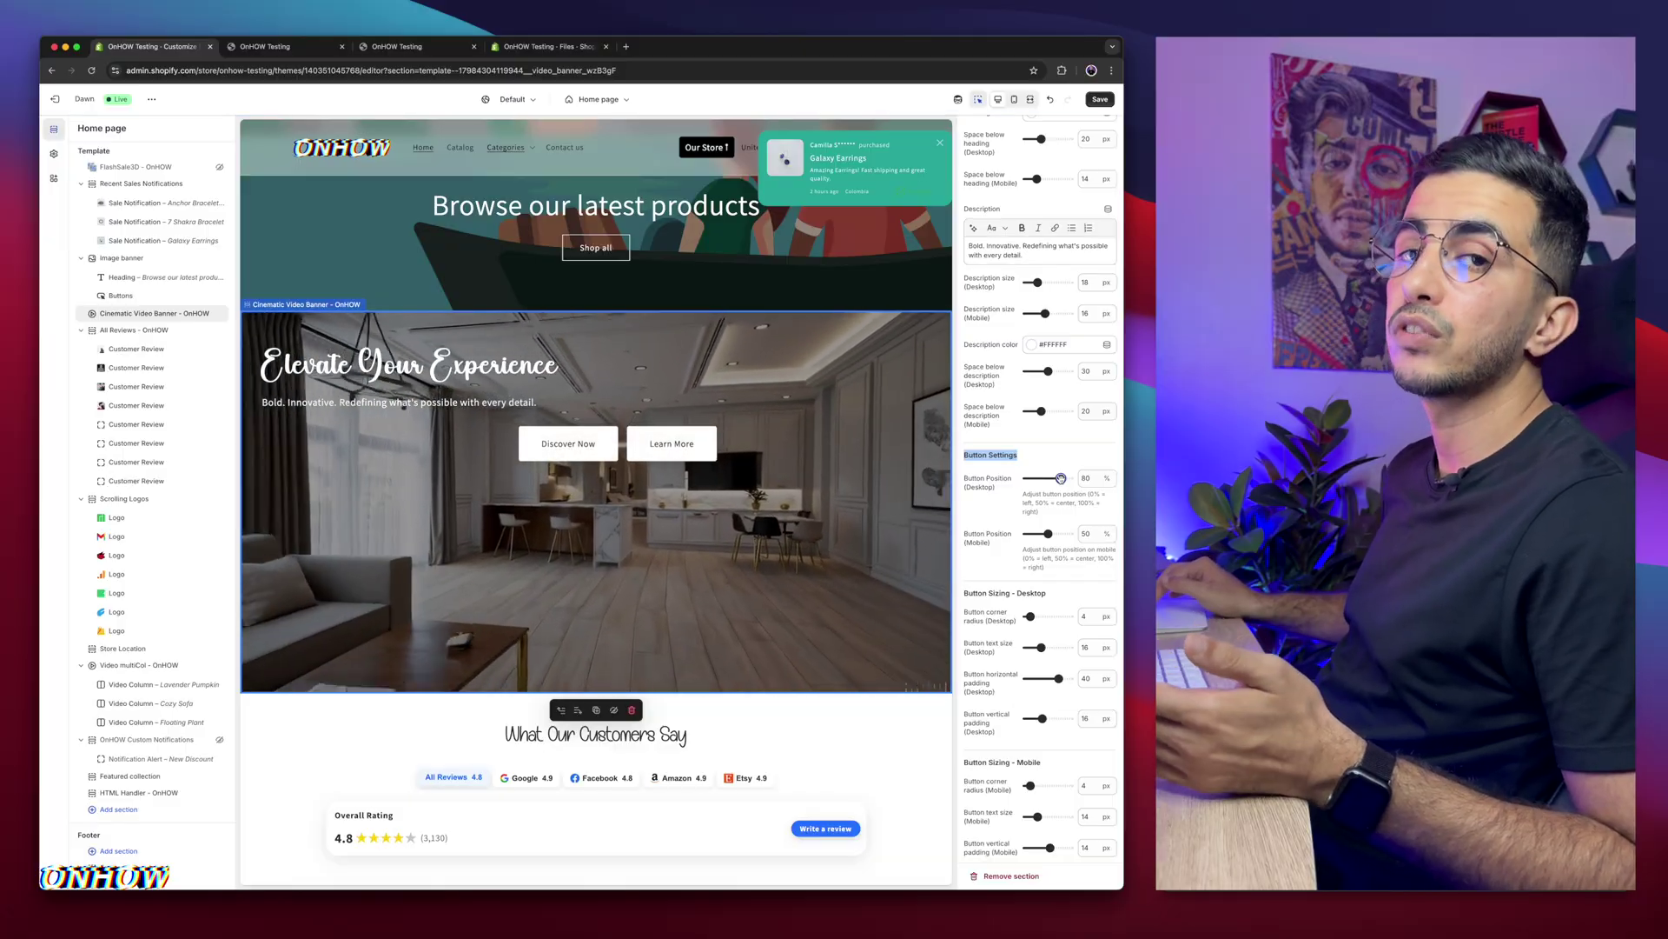
drag(1060, 478, 1037, 477)
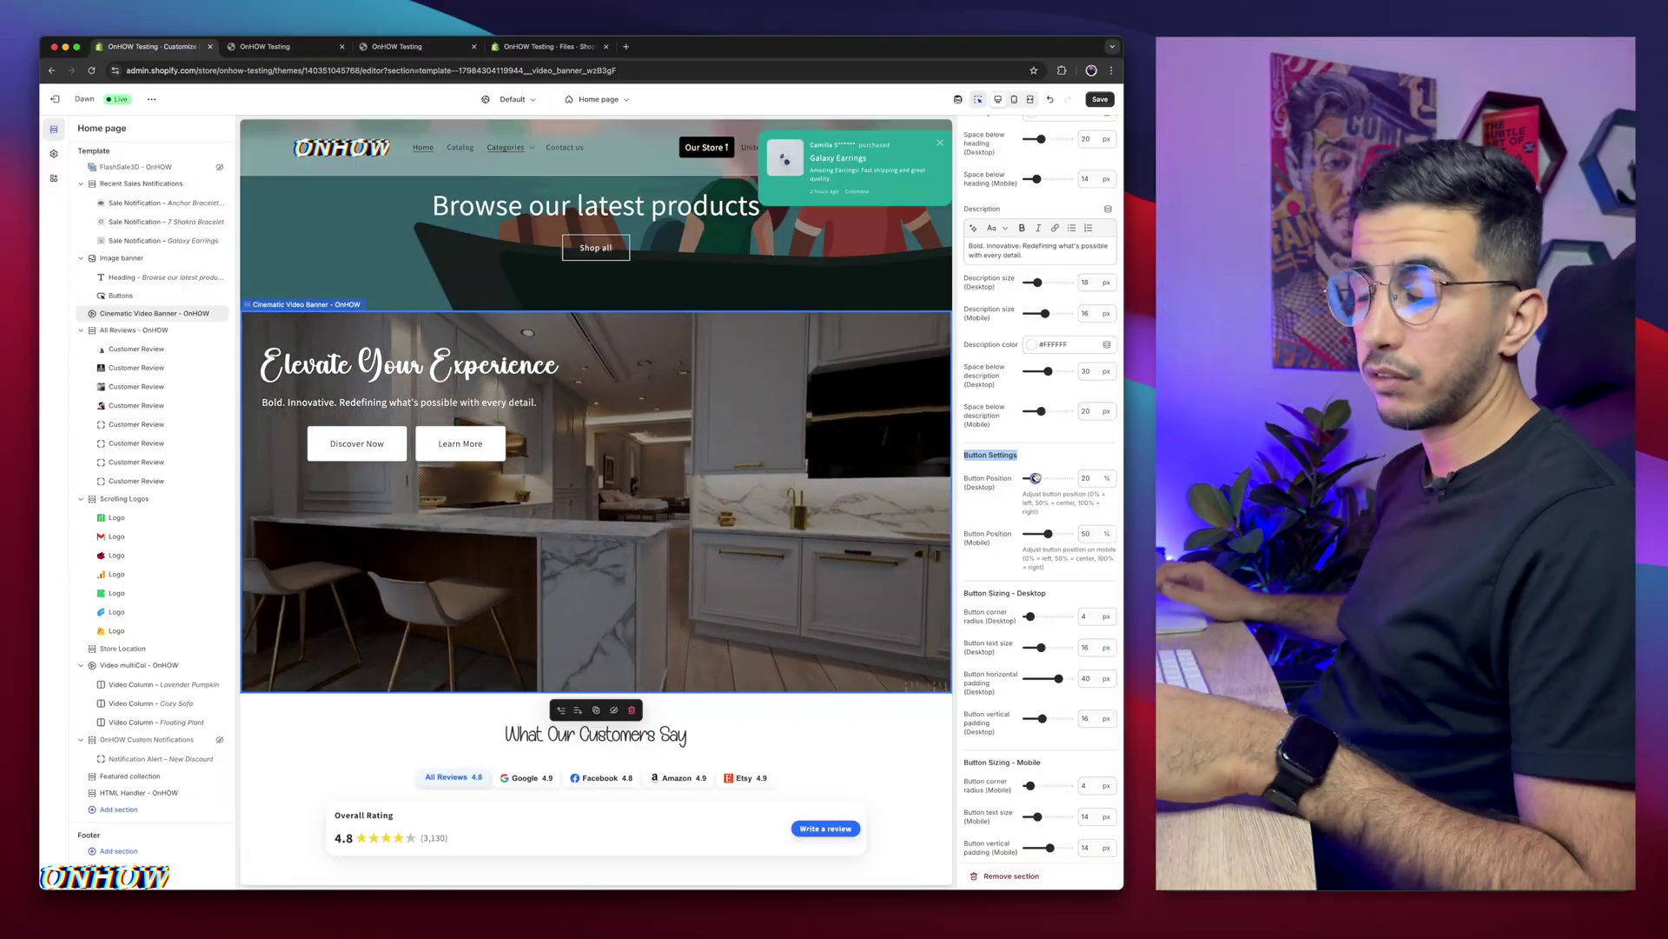
drag(1036, 478, 1031, 477)
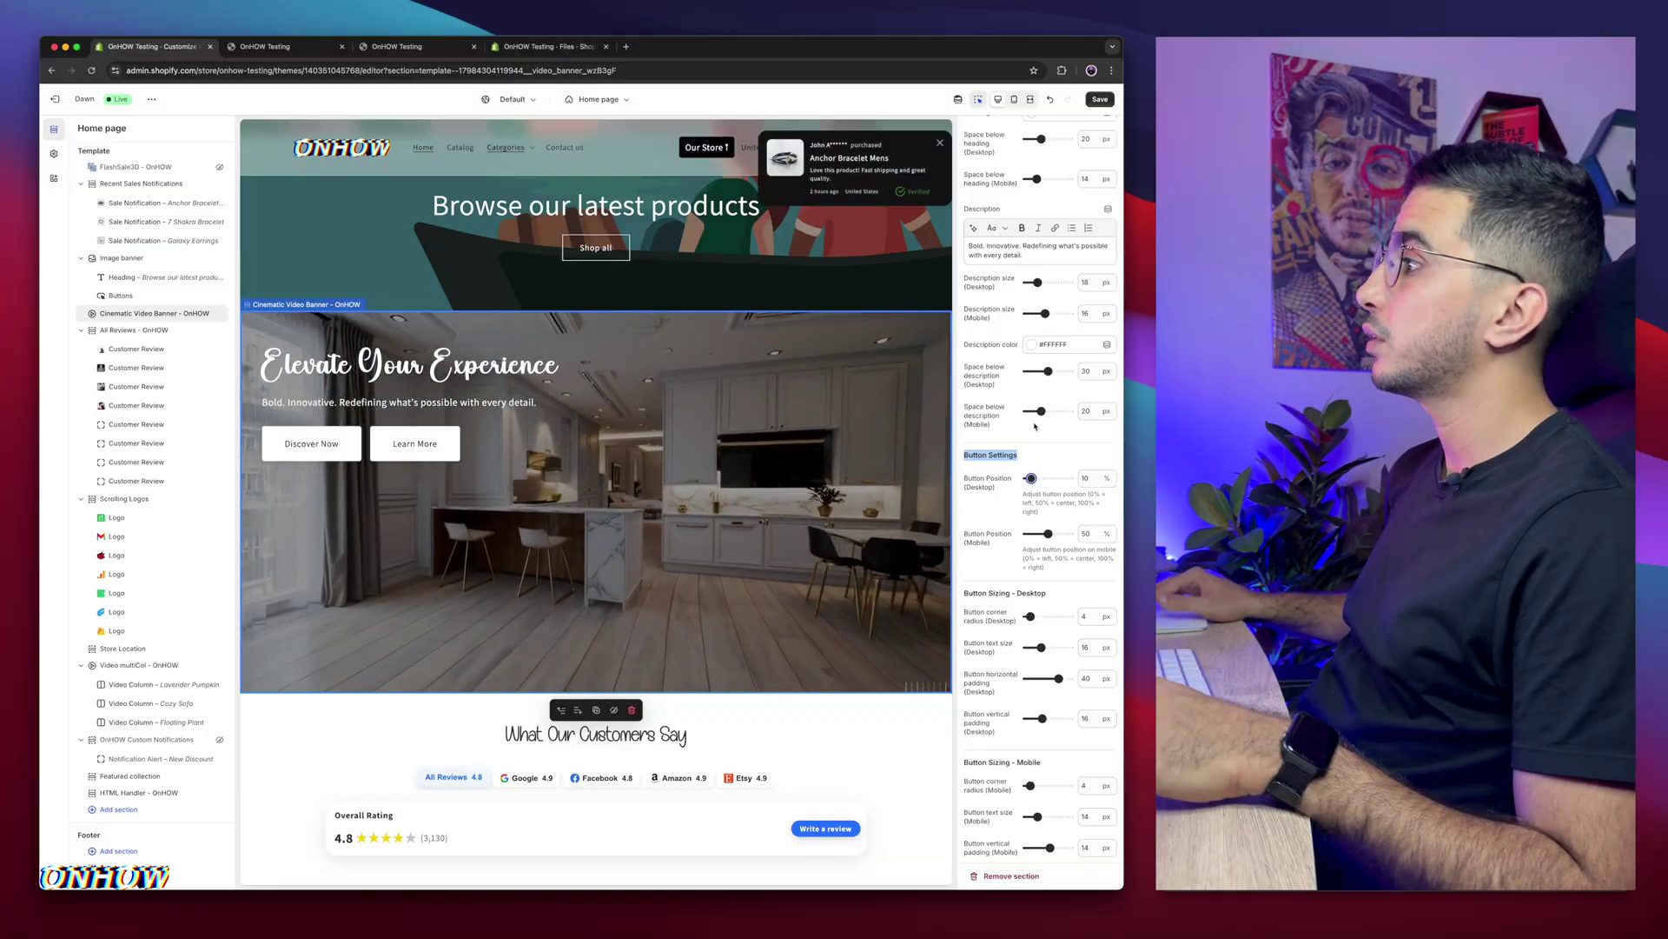
scroll(1035, 425, up, 10)
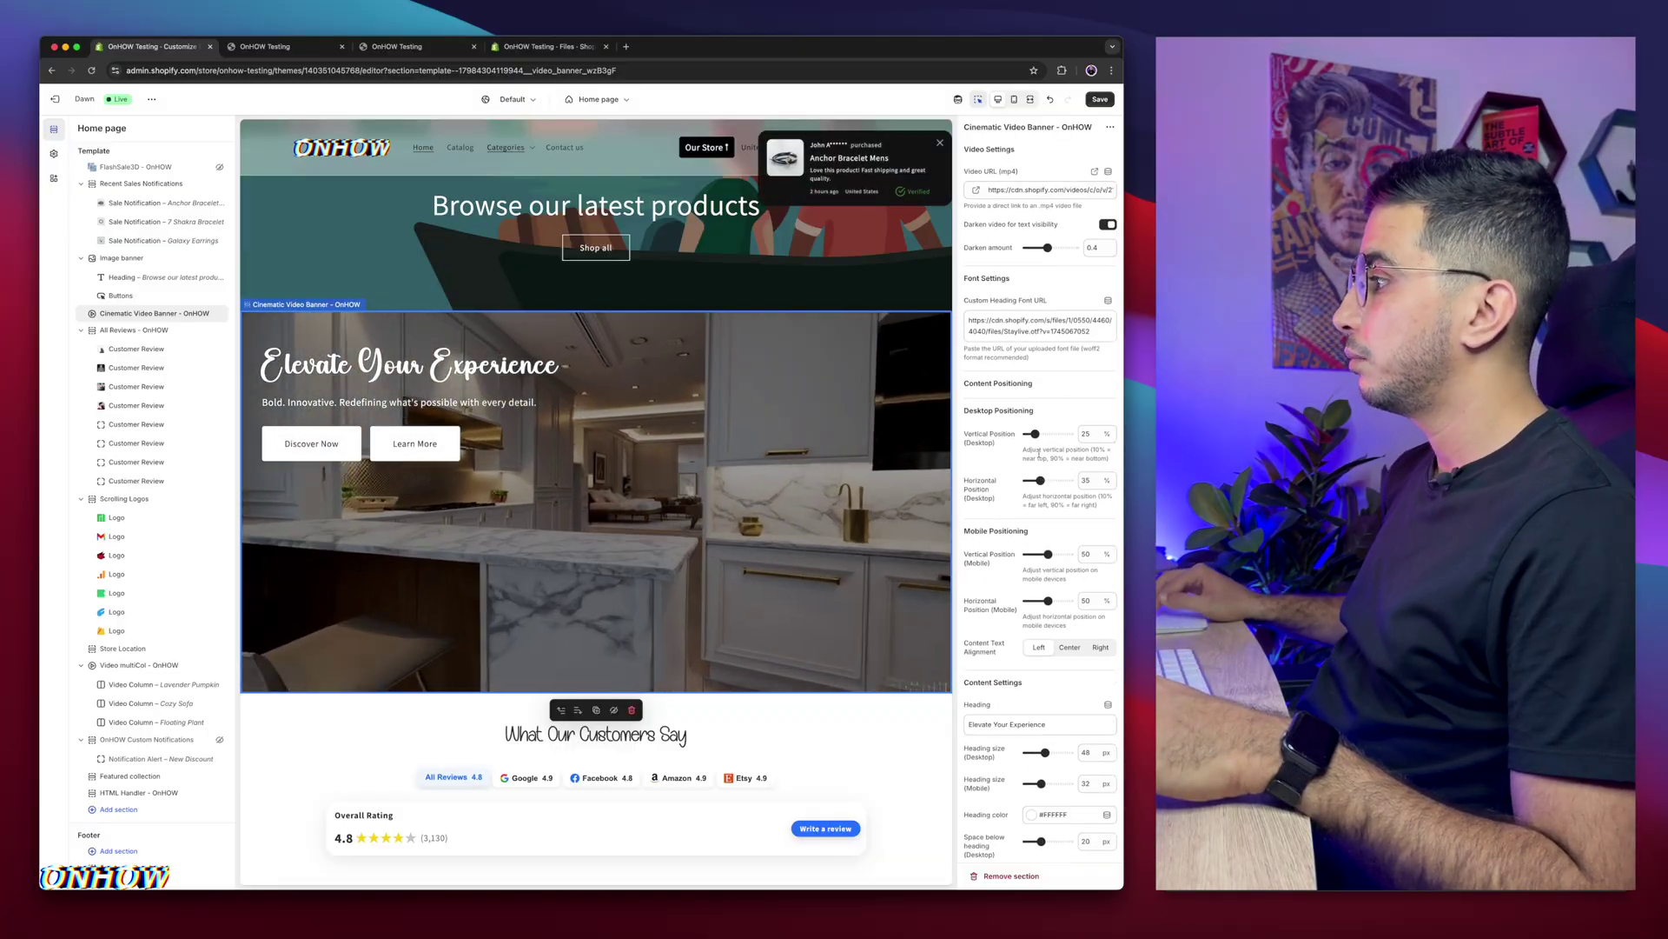
drag(1035, 434, 1045, 433)
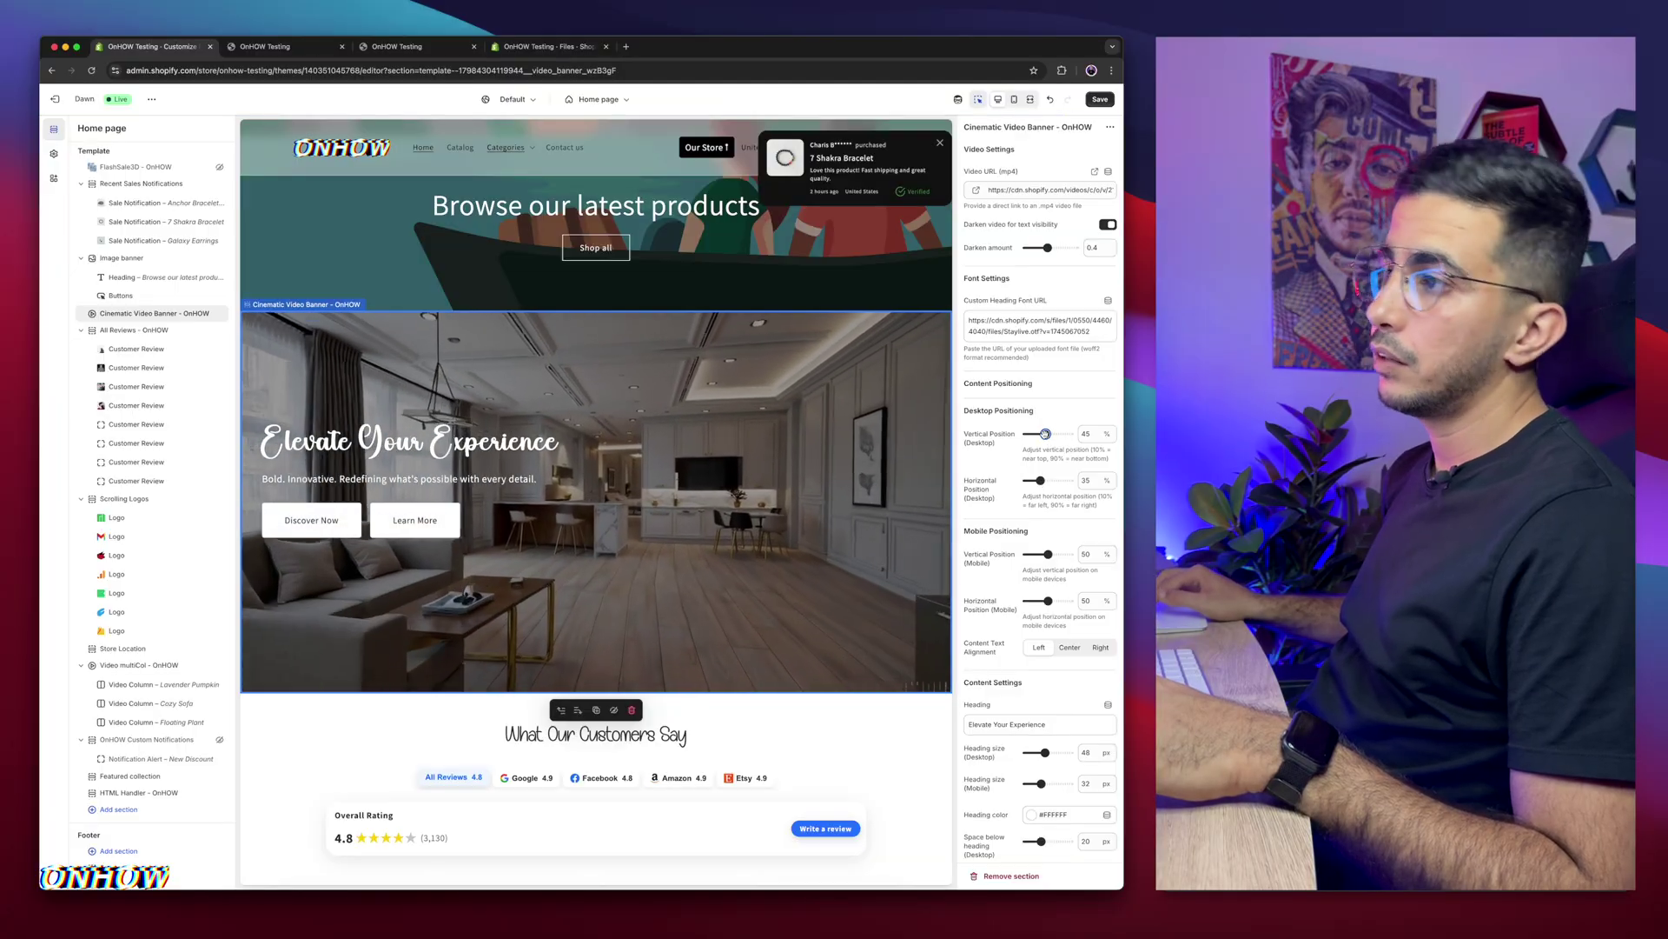
- Examine the banner's desktop button sizing settings, including corner radius, text size, and horizontal and vertical padding
scroll(1030, 469, down, 10)
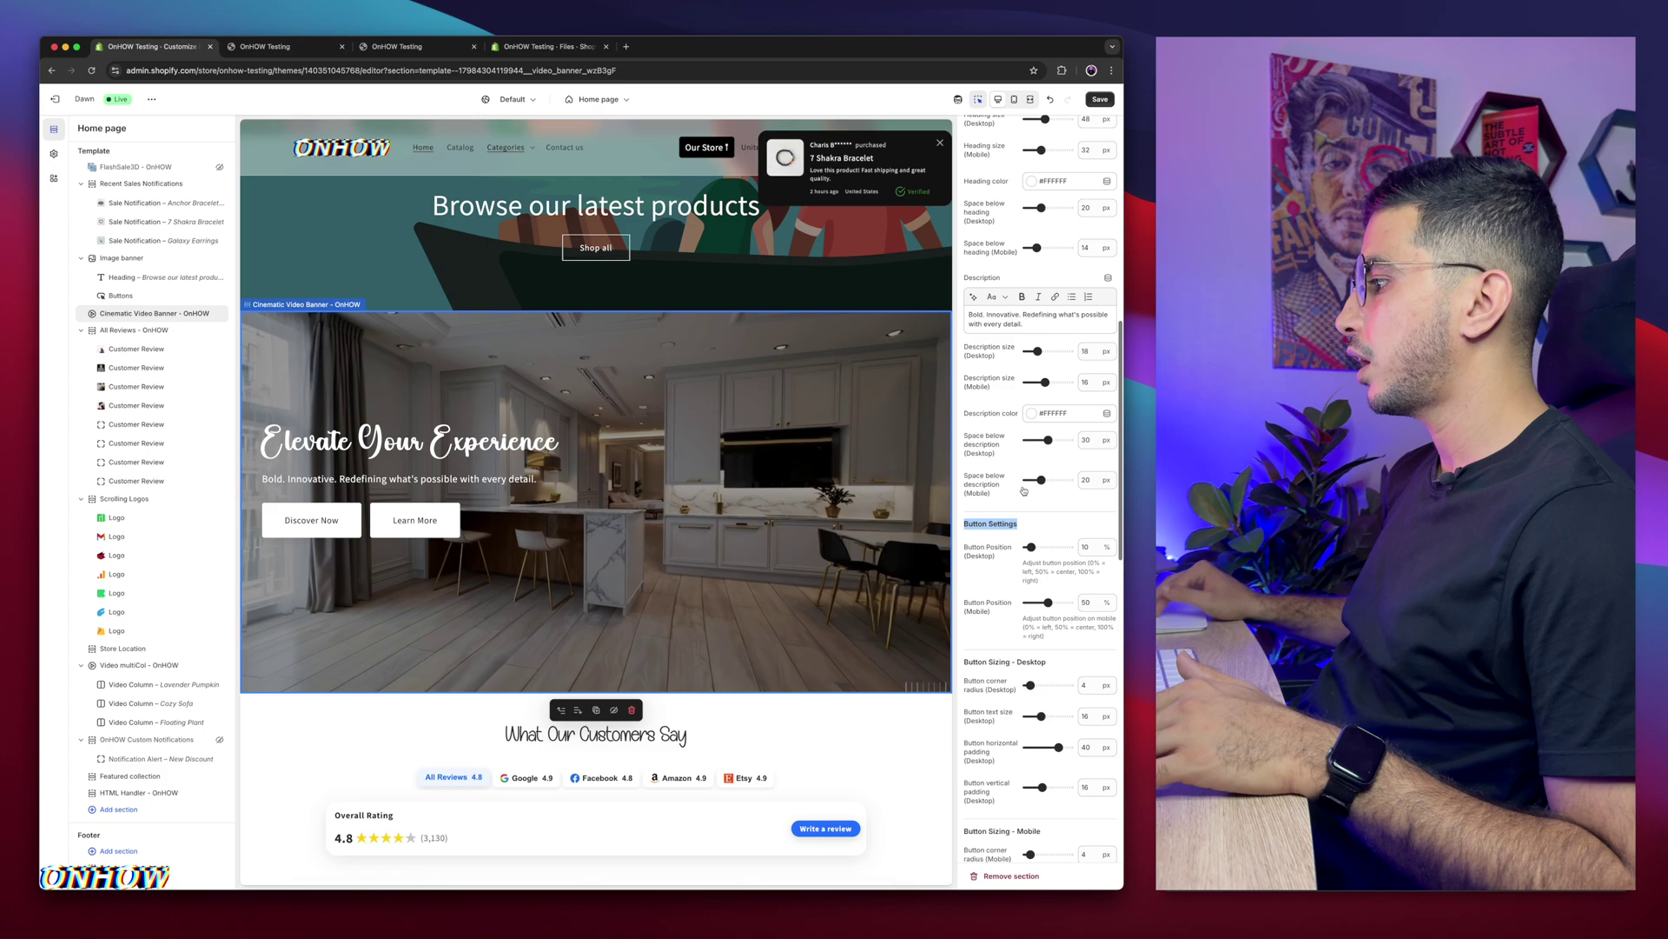
scroll(1023, 490, down, 2)
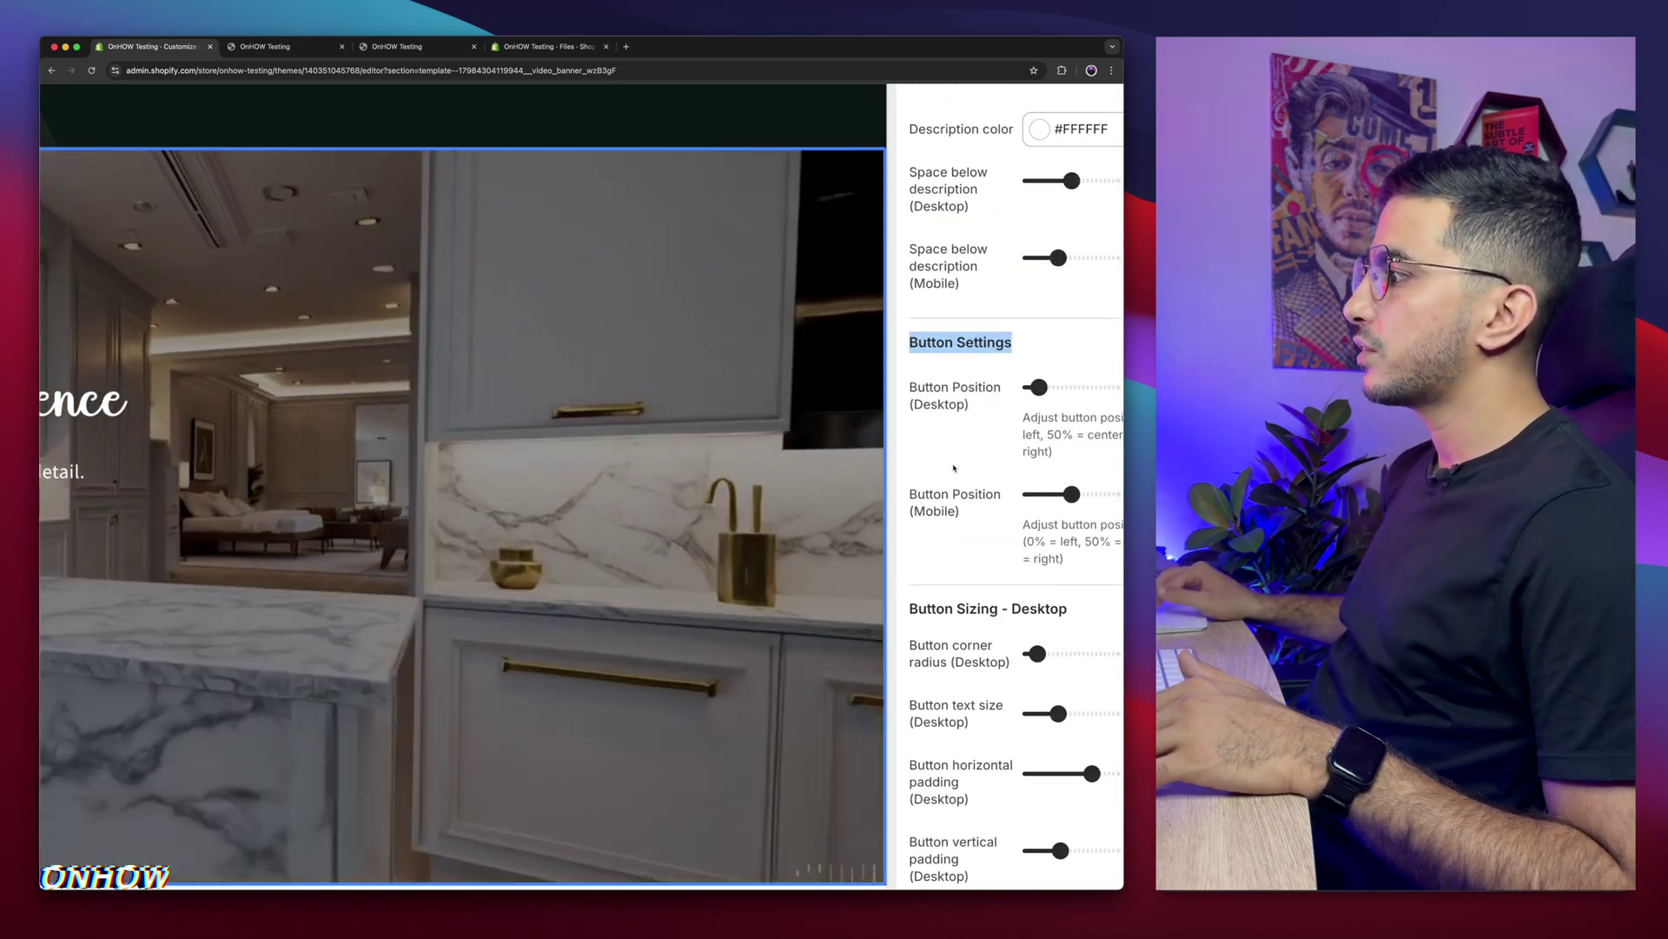
scroll(953, 468, down, 5)
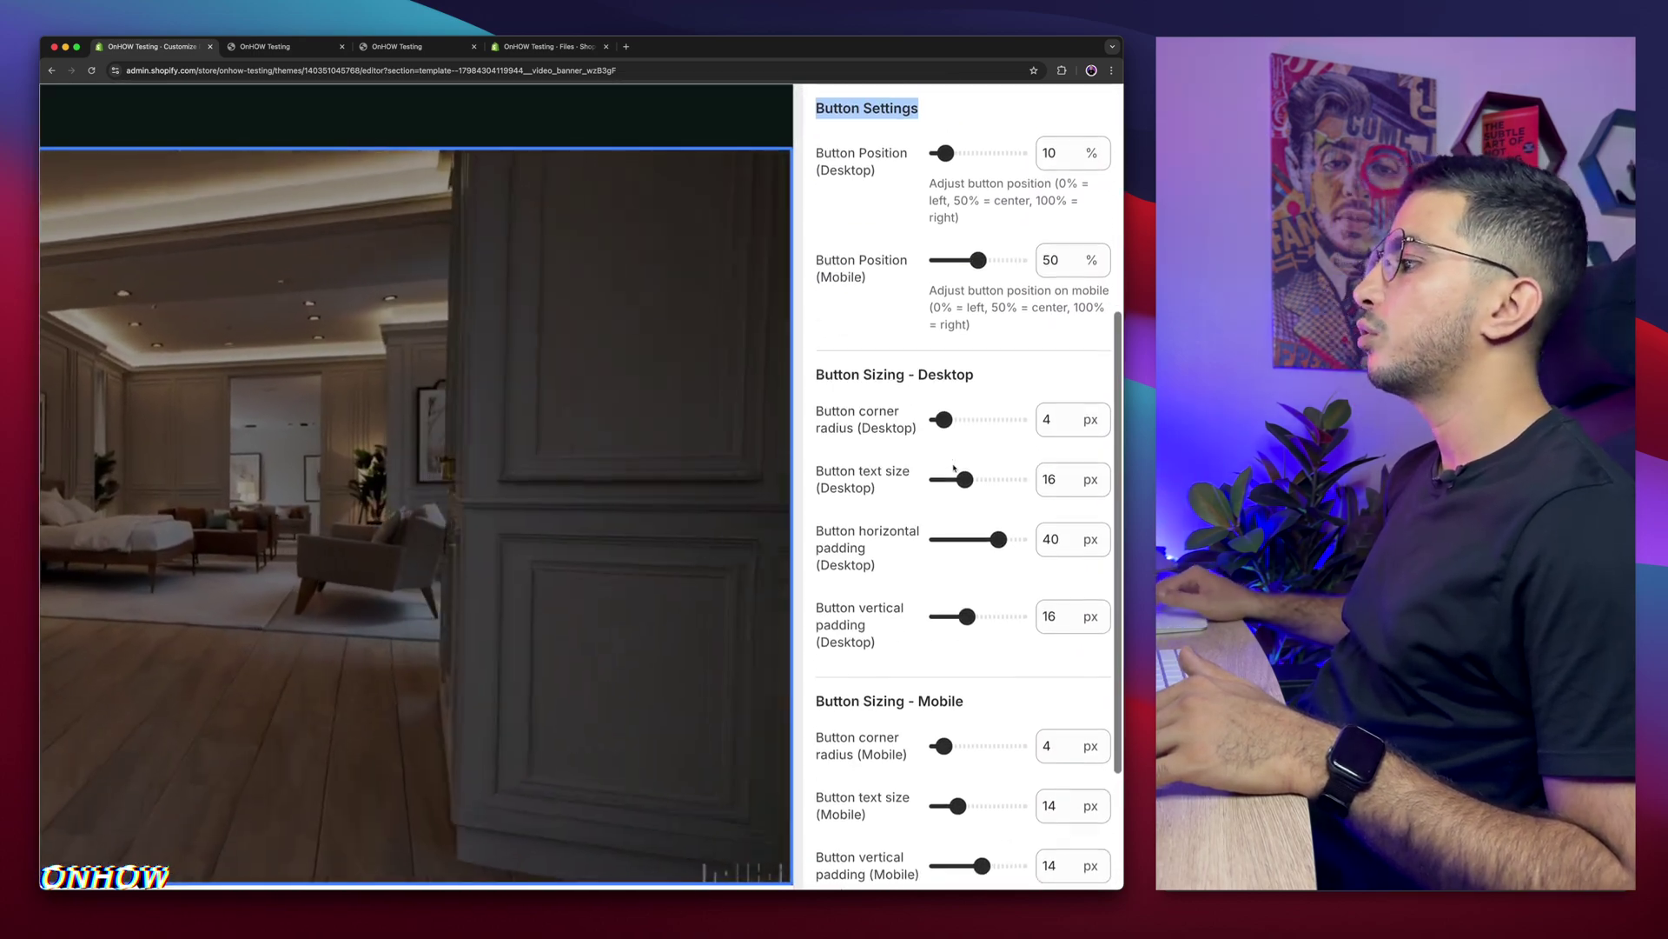
scroll(953, 467, down, 1)
double_click(1012, 342)
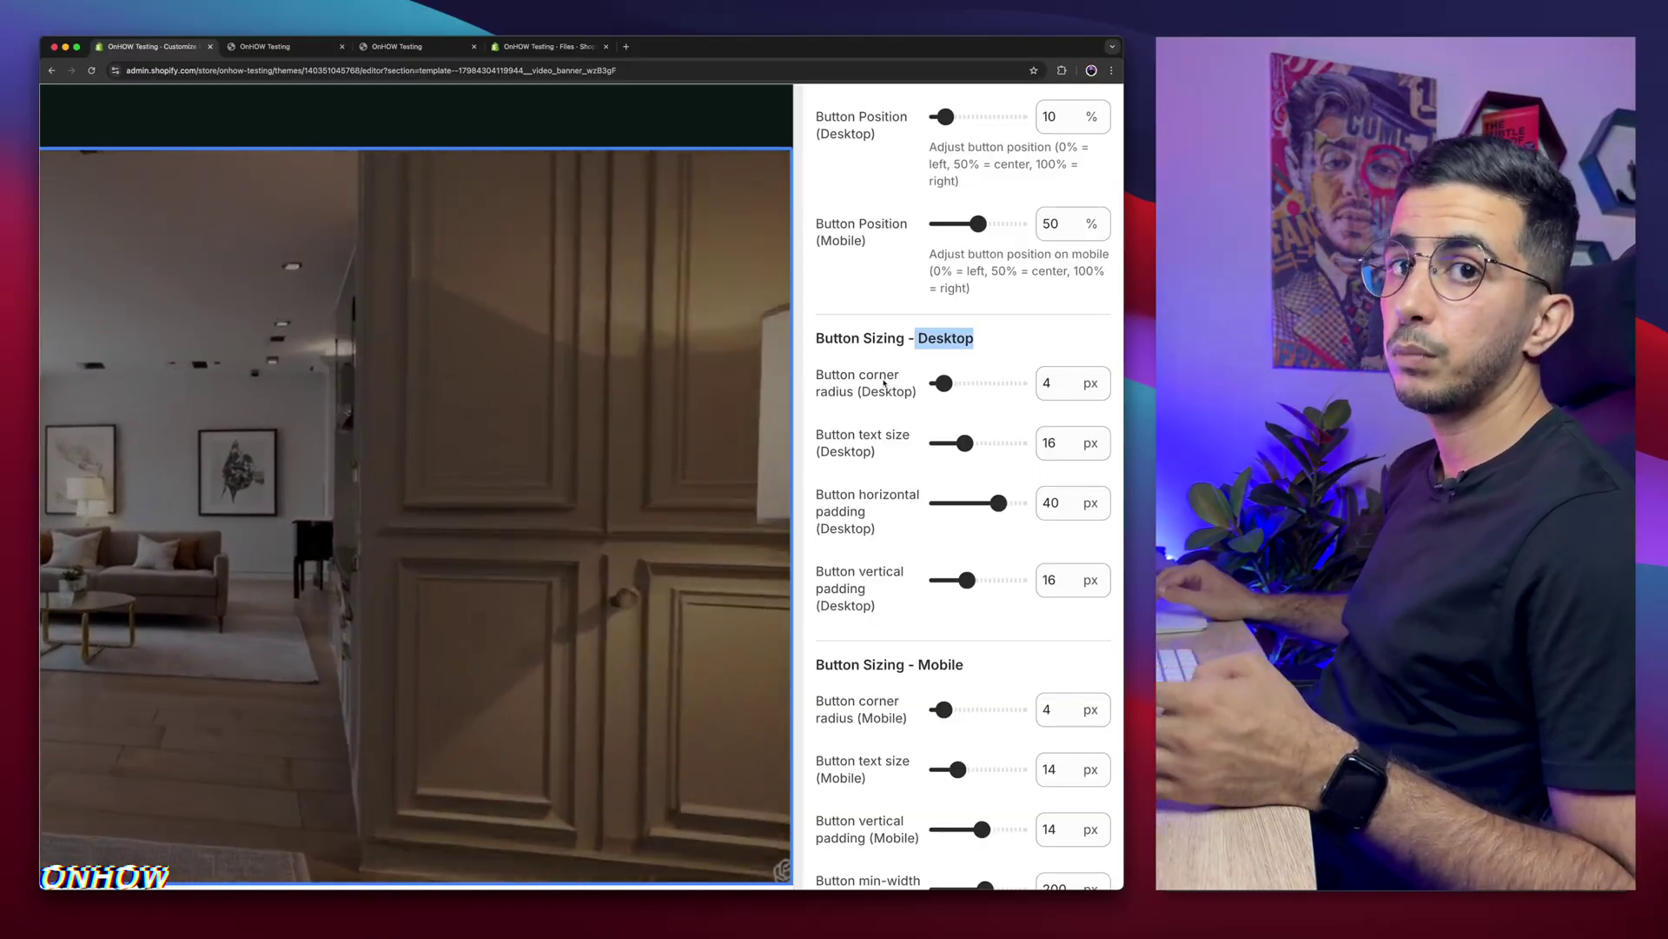
drag(817, 375, 890, 394)
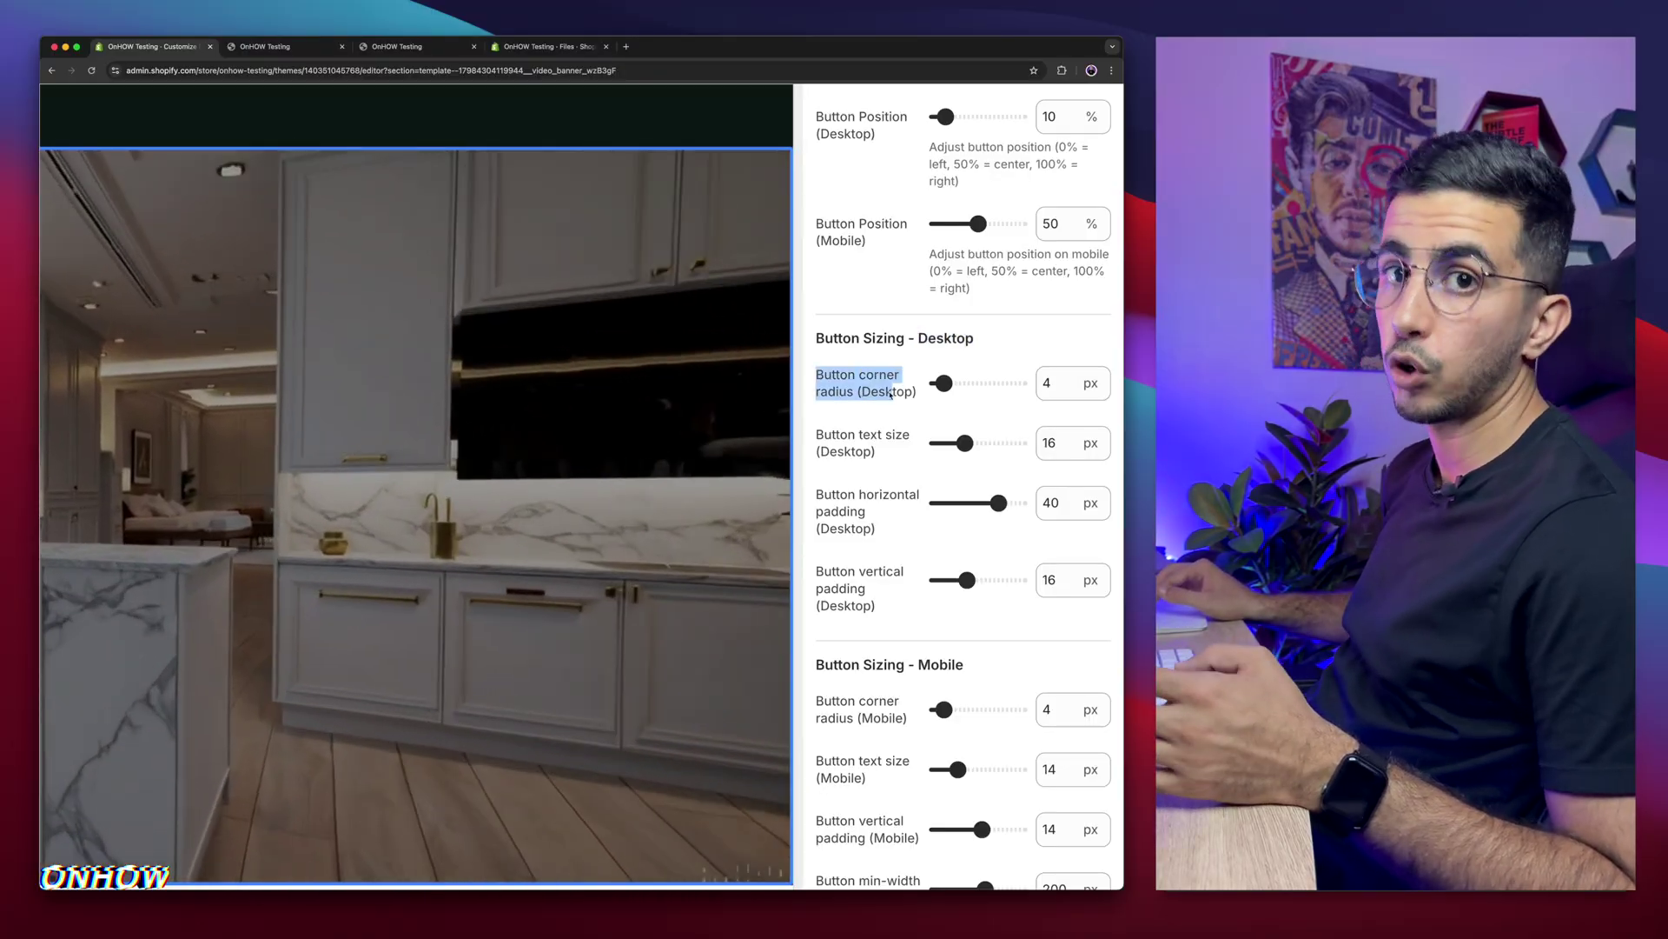
mouse_move(937, 388)
mouse_down()
mouse_move(1005, 385)
mouse_move(943, 391)
mouse_up()
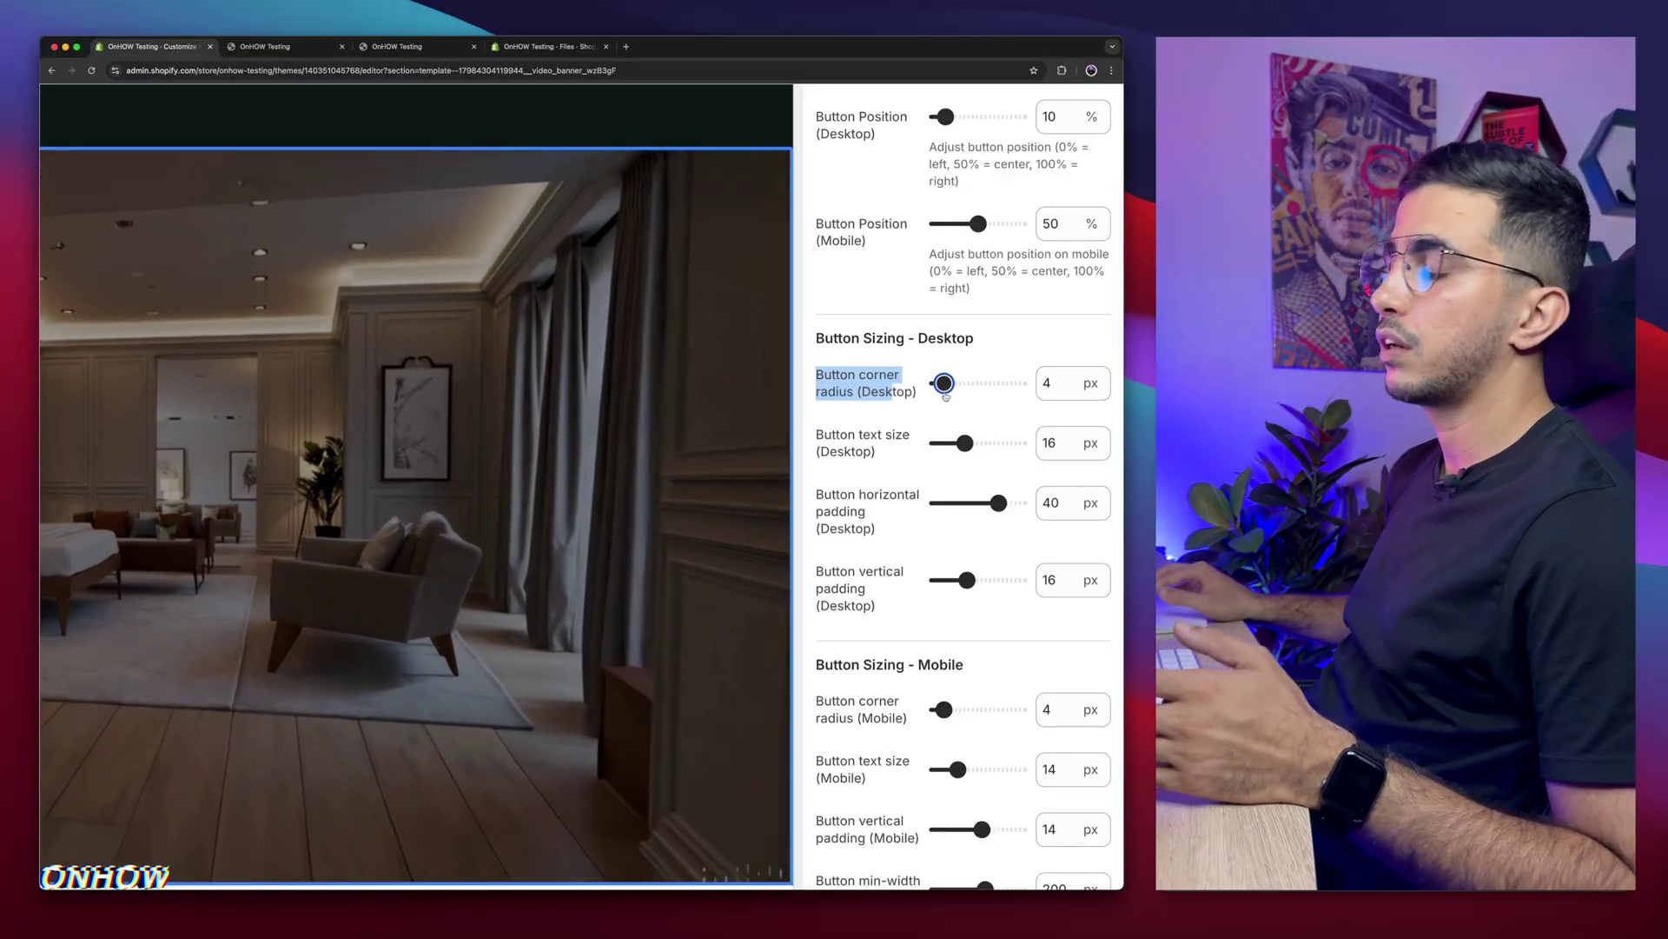
click(863, 457)
scroll(863, 457, down, 2)
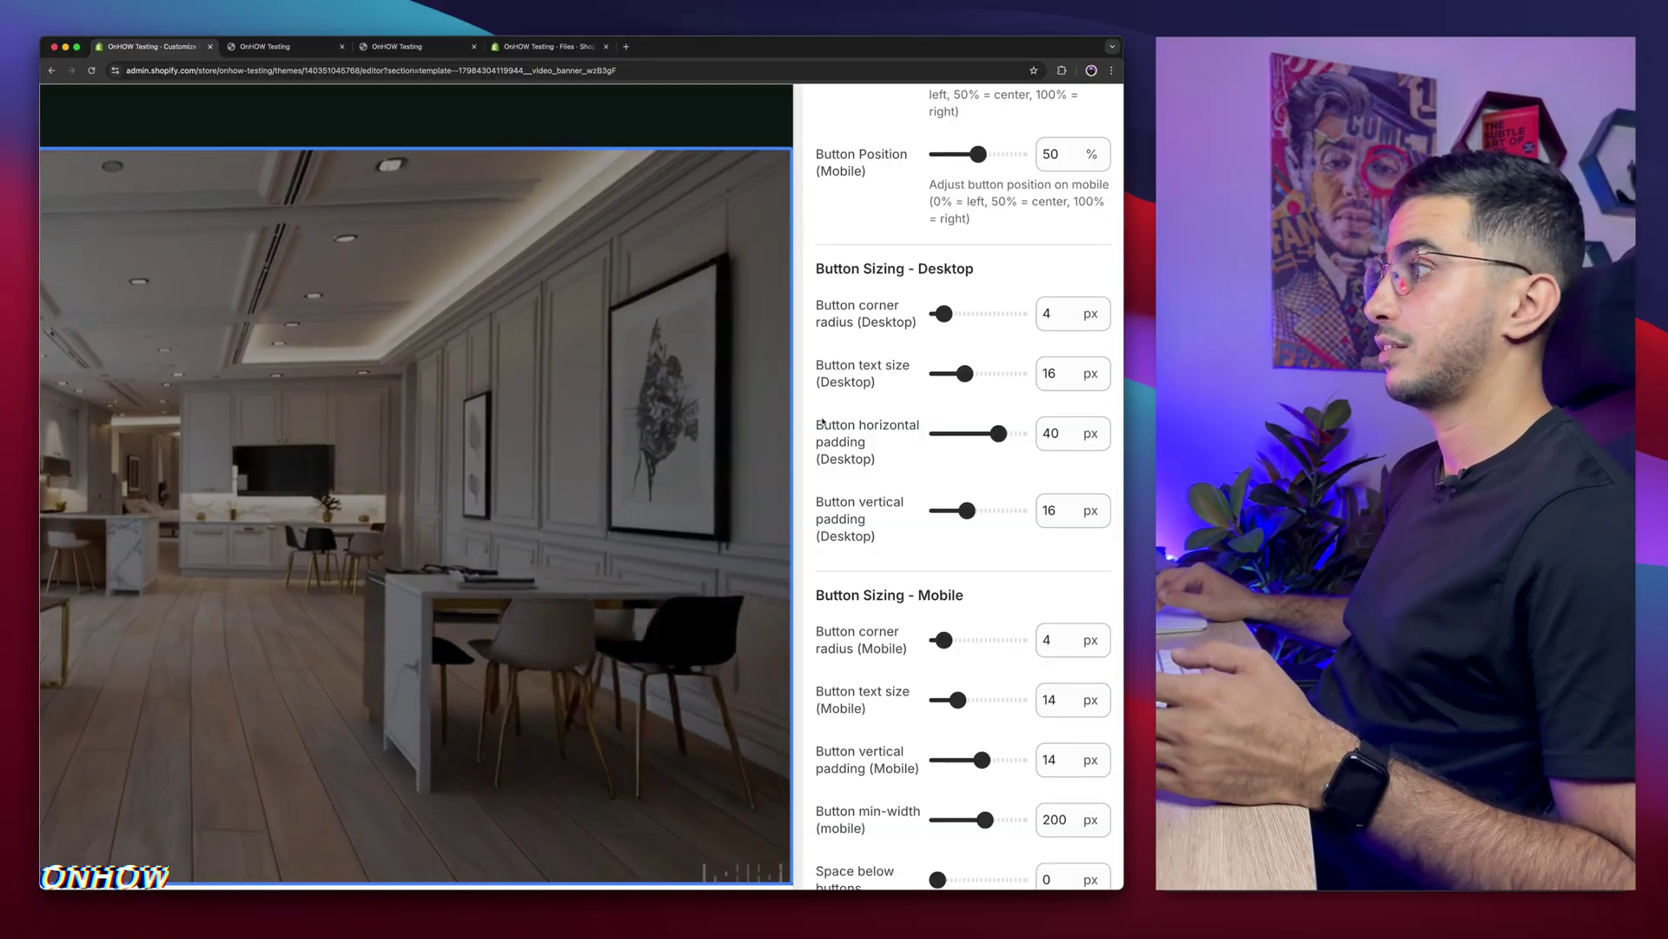
drag(823, 422, 862, 524)
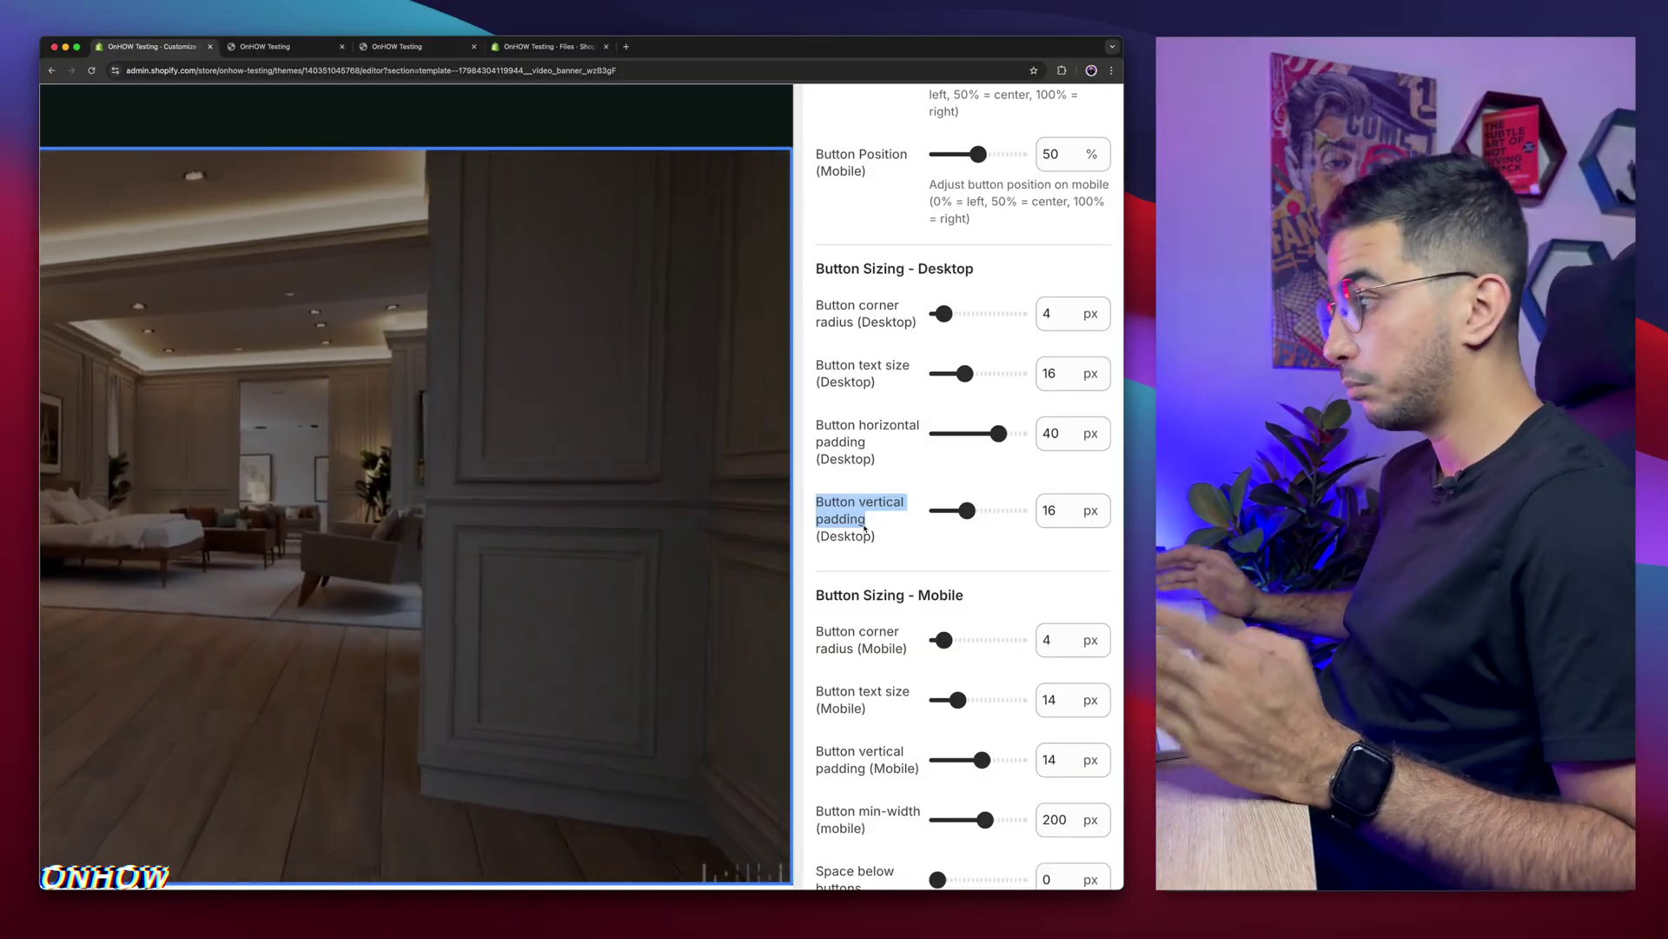
- Examine the banner's mobile button sizing settings, including text size, vertical padding and minimum width, and the space below the buttons
scroll(865, 528, down, 5)
drag(816, 388, 1021, 391)
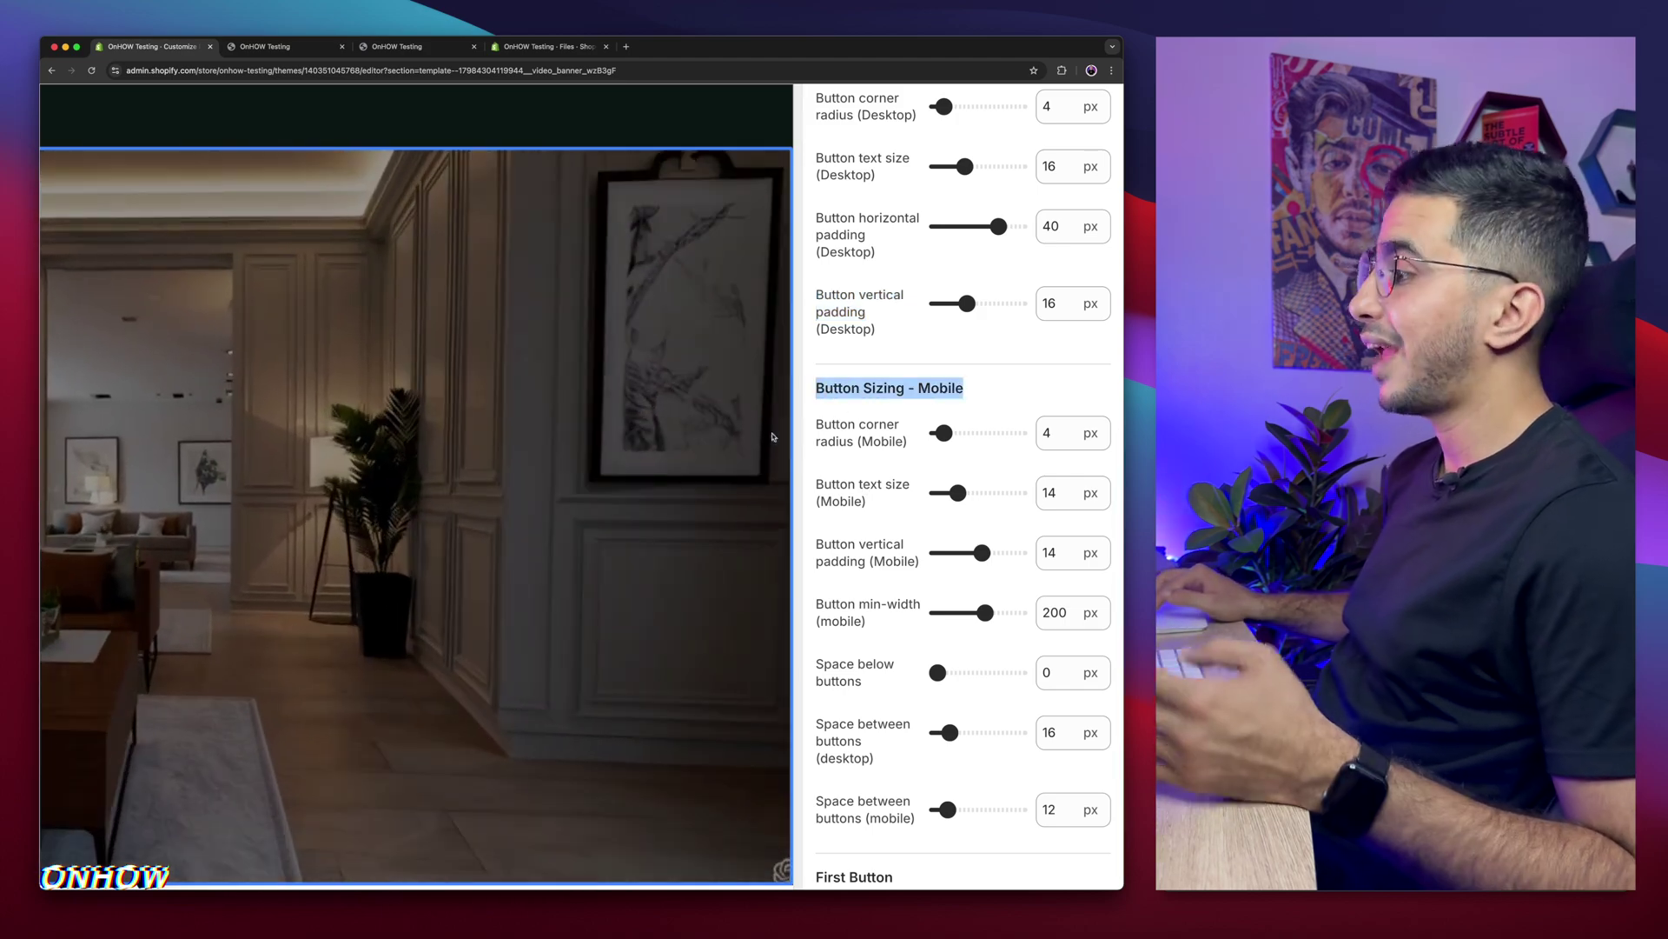
scroll(827, 431, down, 3)
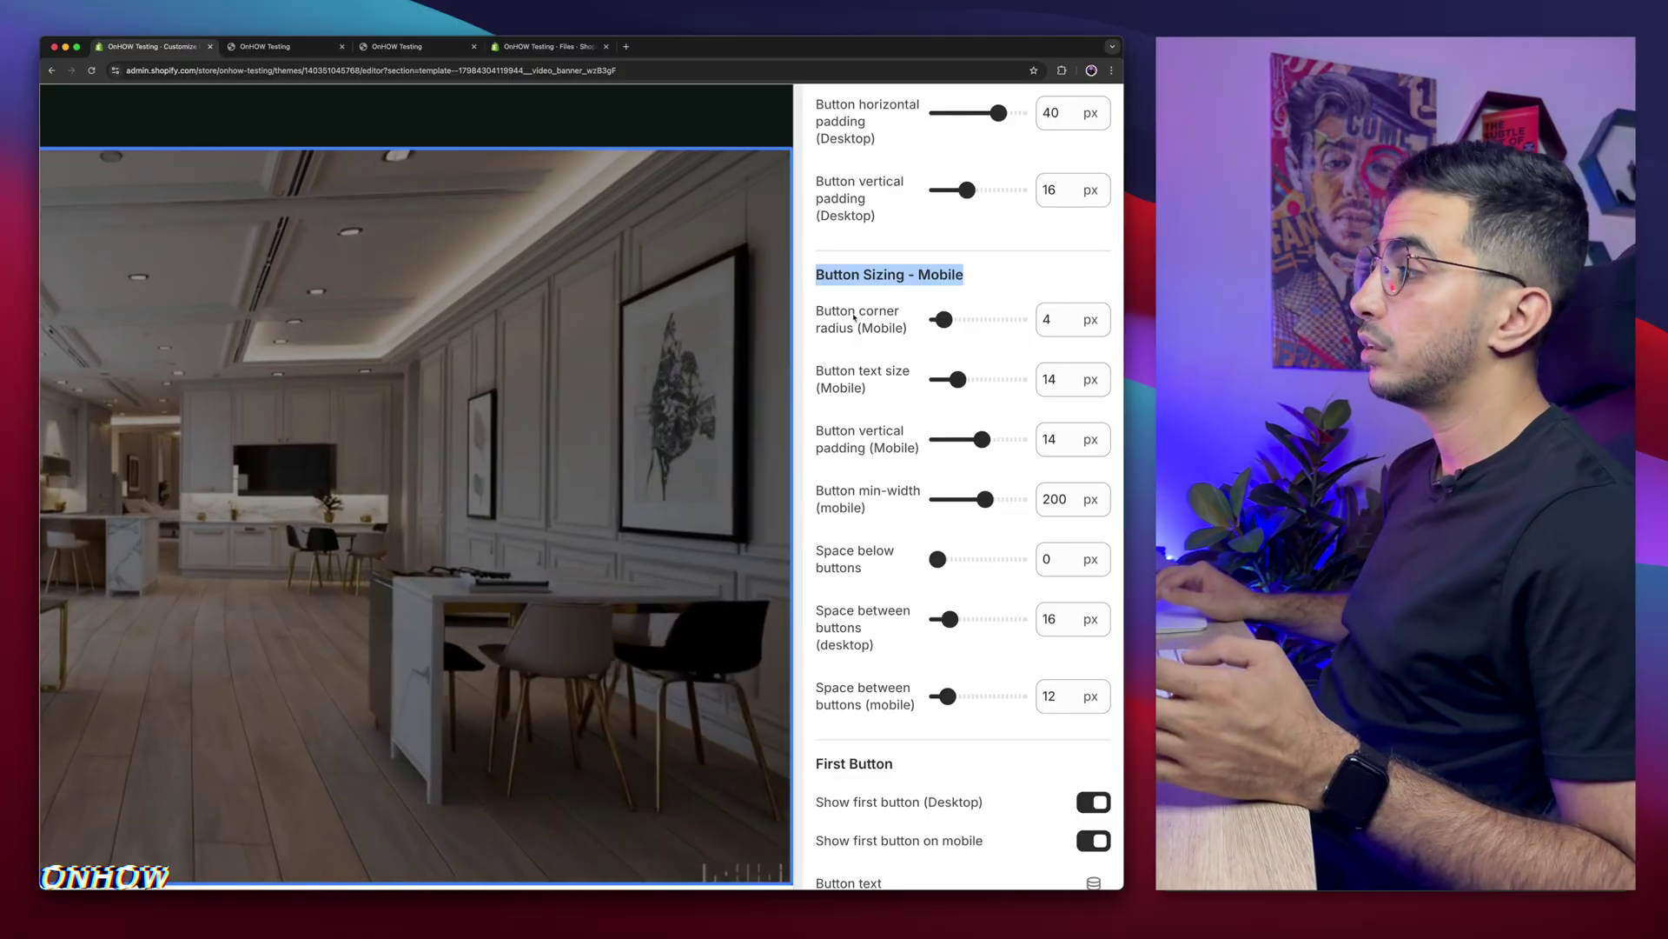
drag(834, 369, 911, 499)
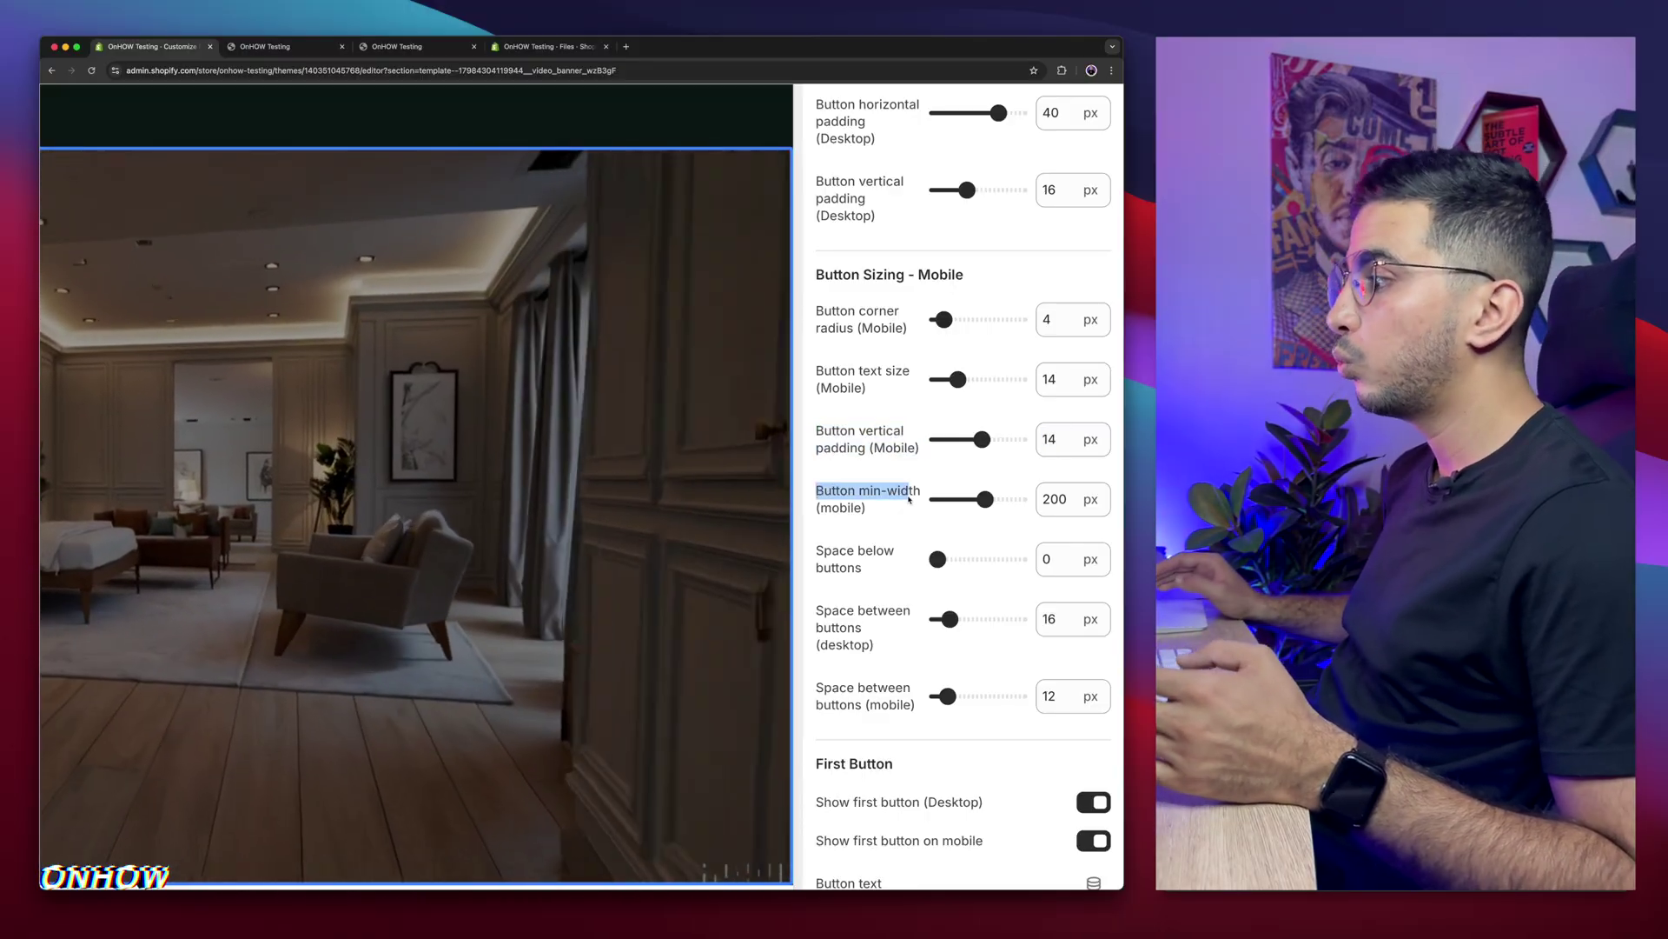
scroll(910, 499, down, 3)
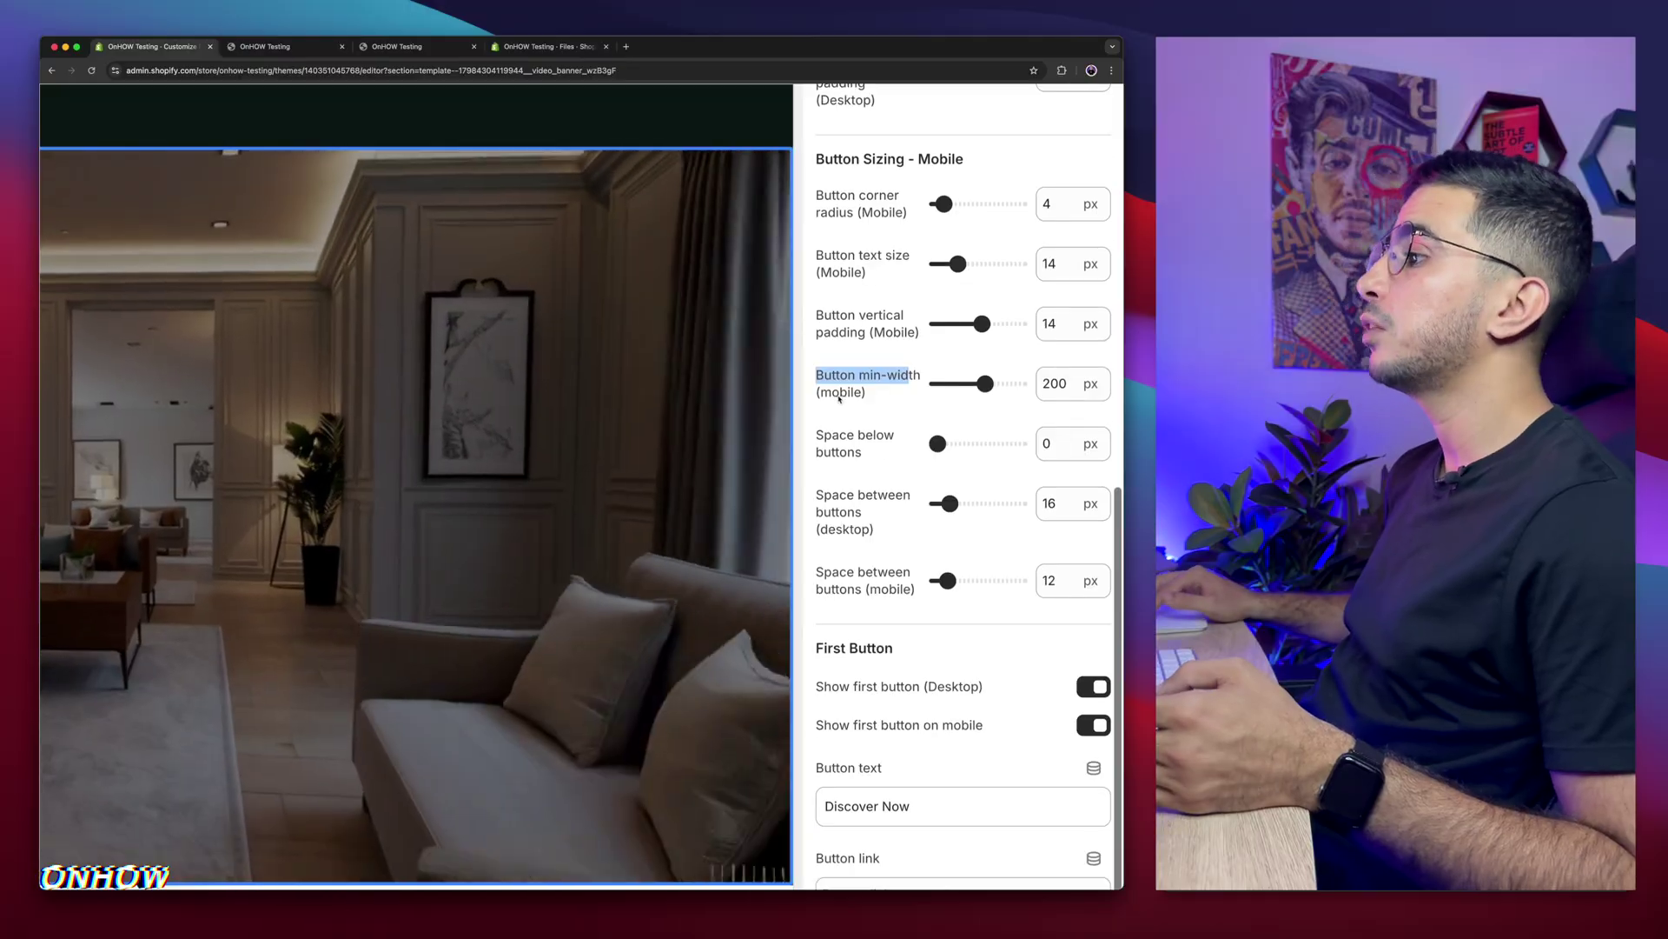
drag(817, 435, 896, 453)
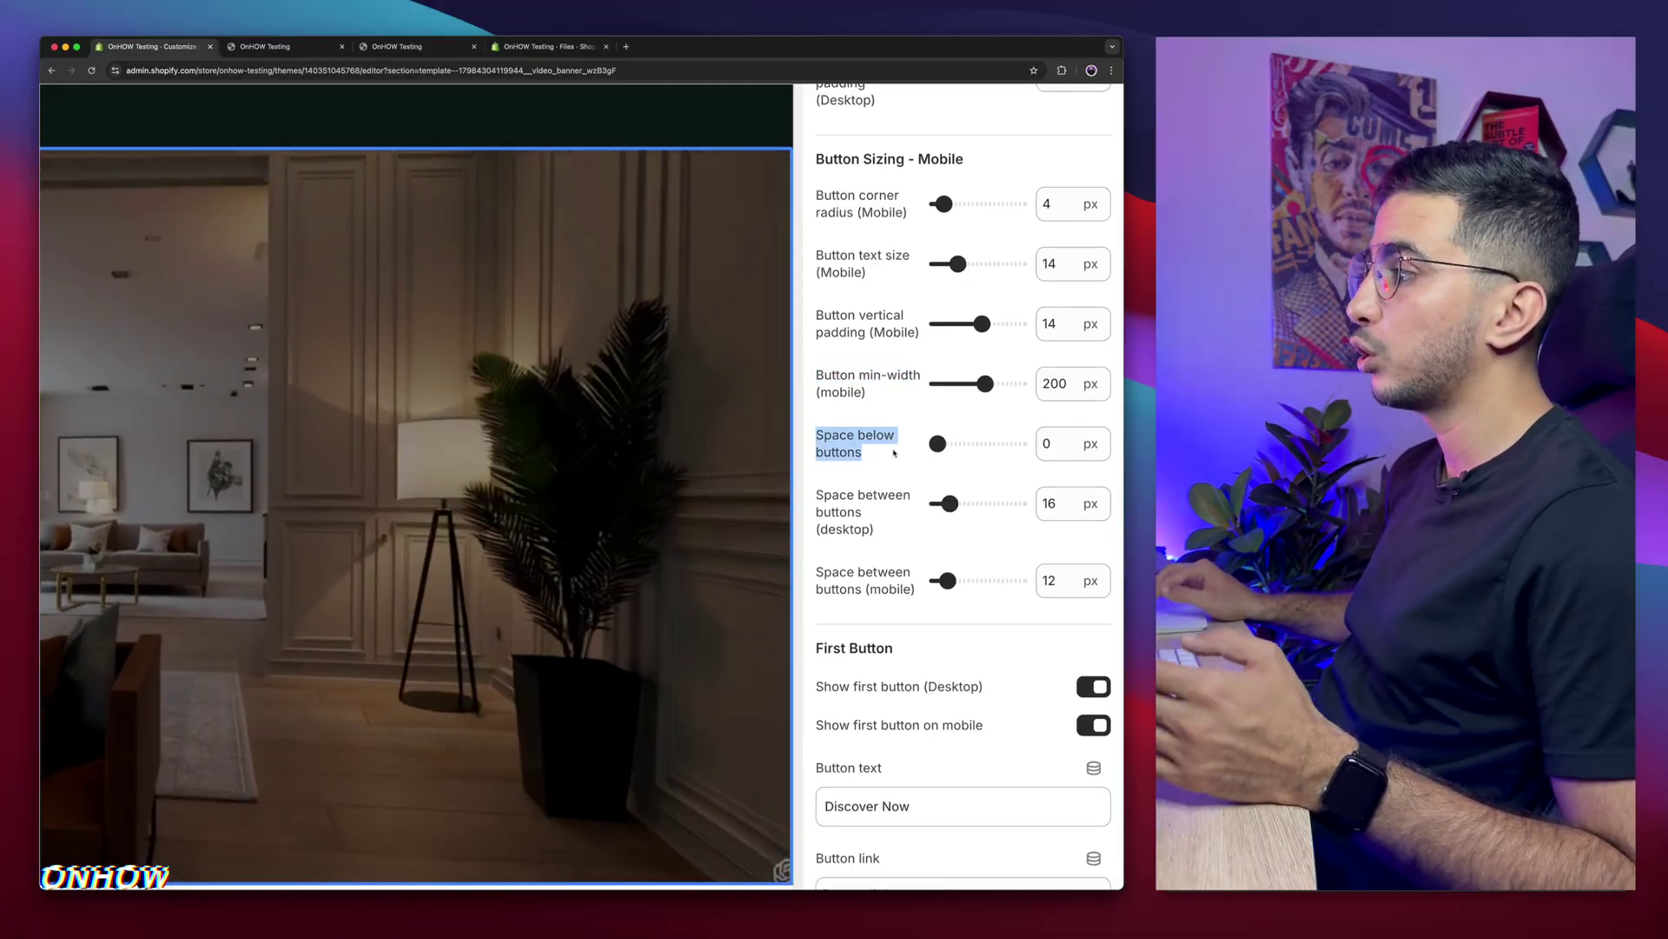
- Examine the banner's space-between-buttons settings for desktop and mobile
click(821, 495)
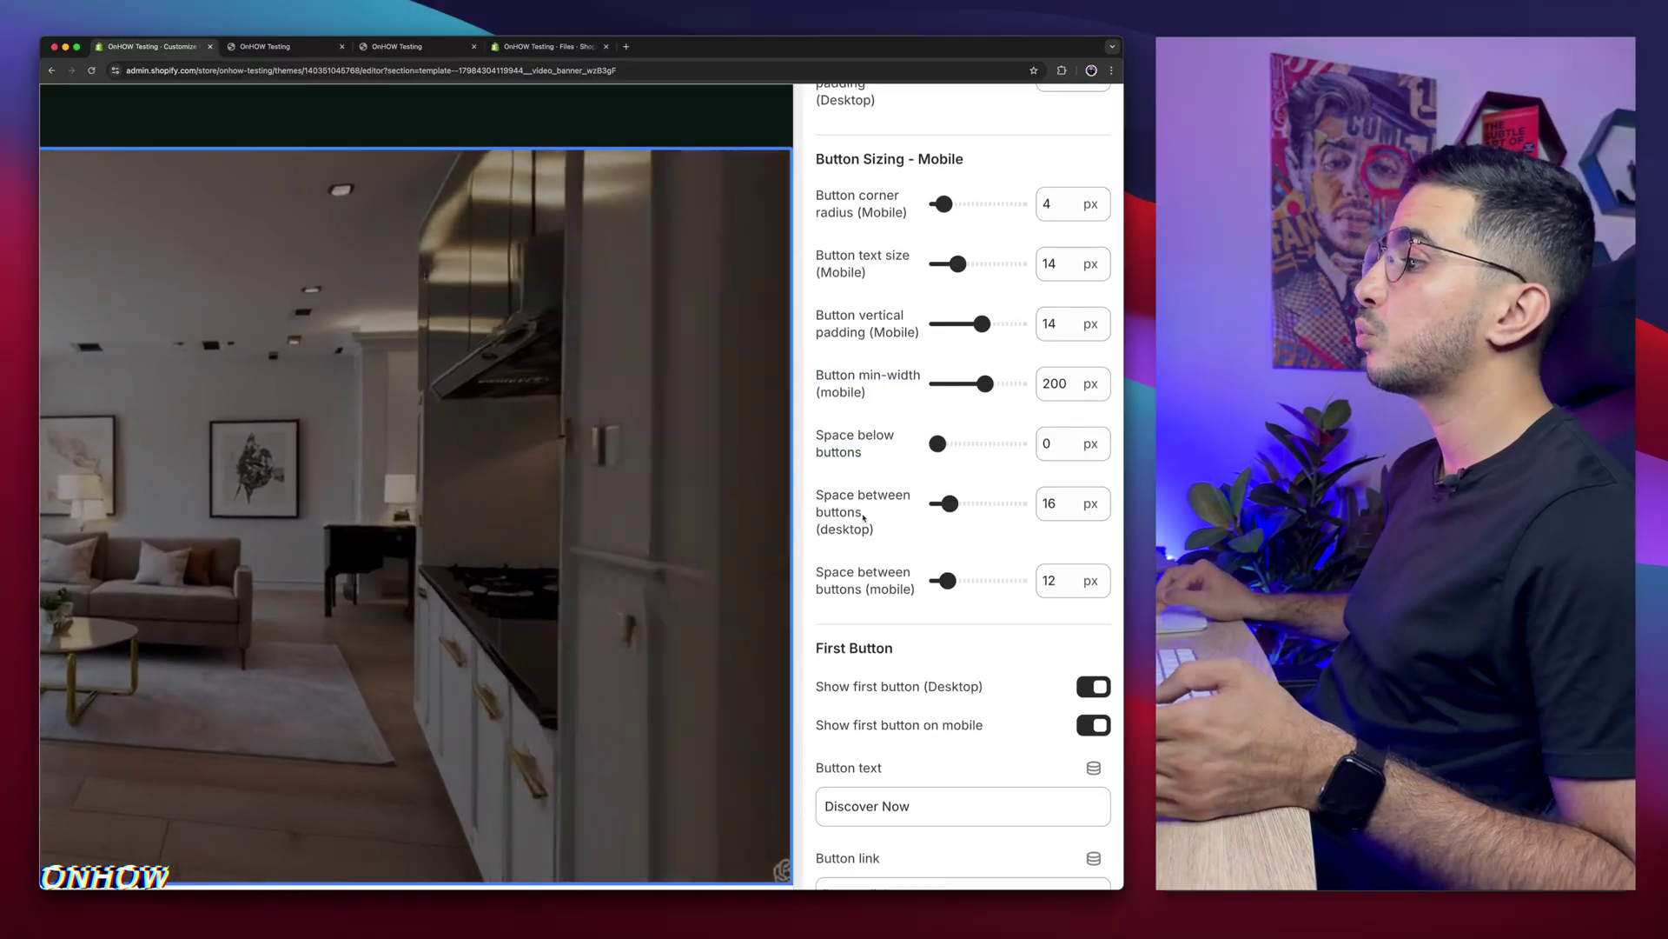
drag(816, 493, 881, 587)
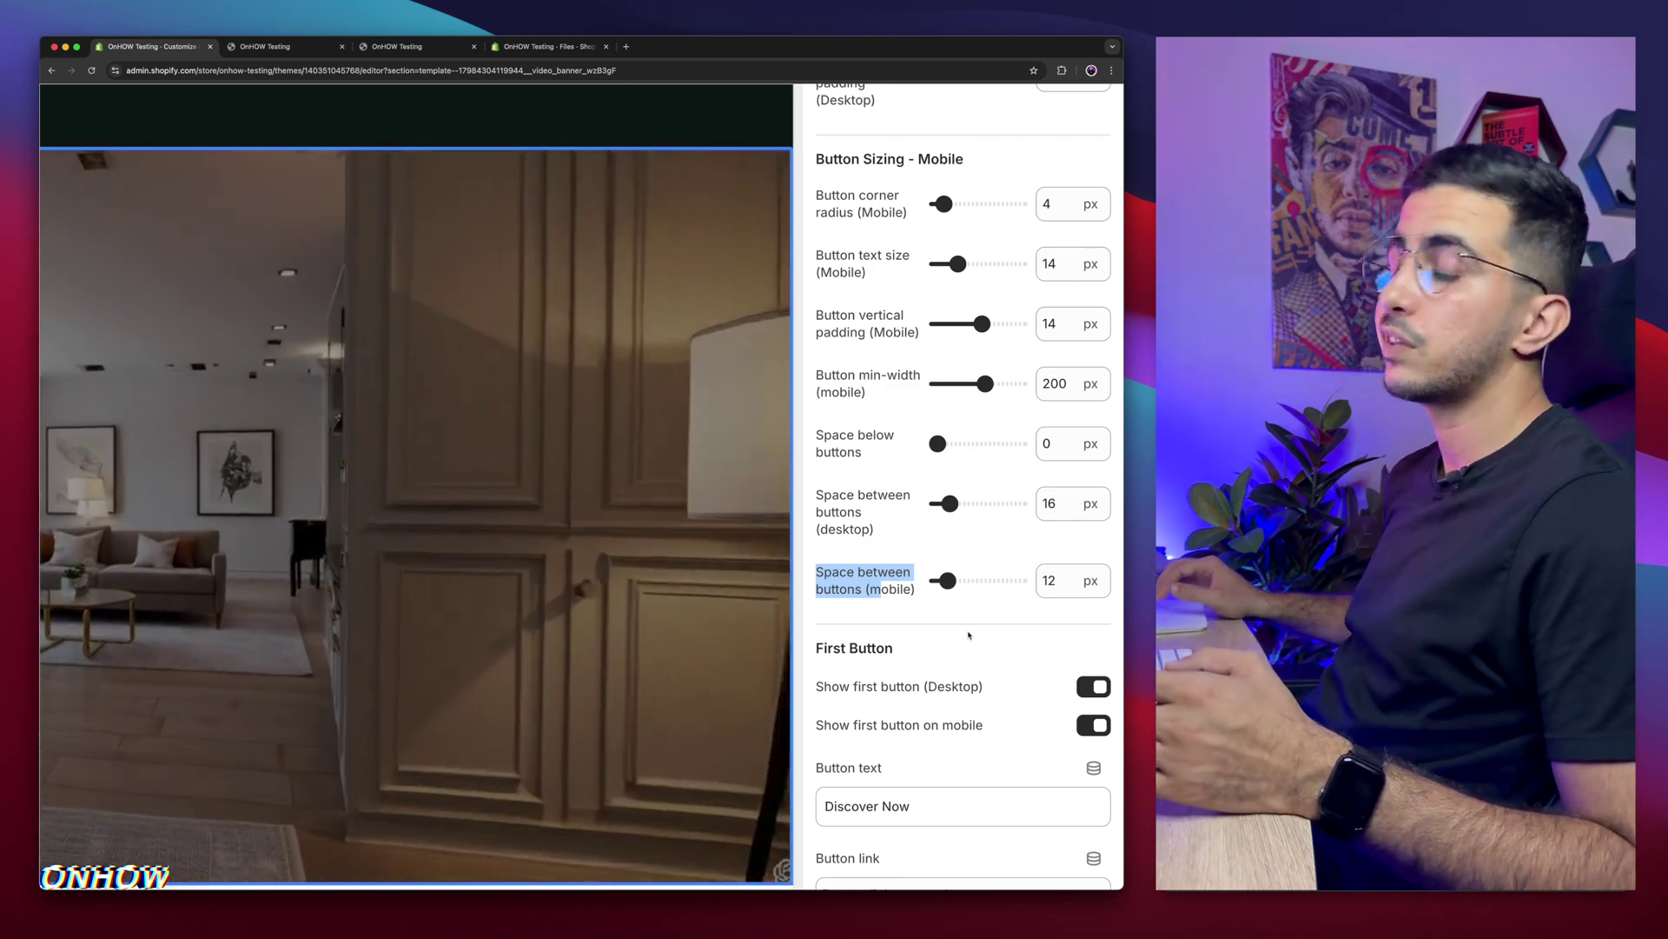
- Turn off the banner's first button on mobile
scroll(969, 635, down, 5)
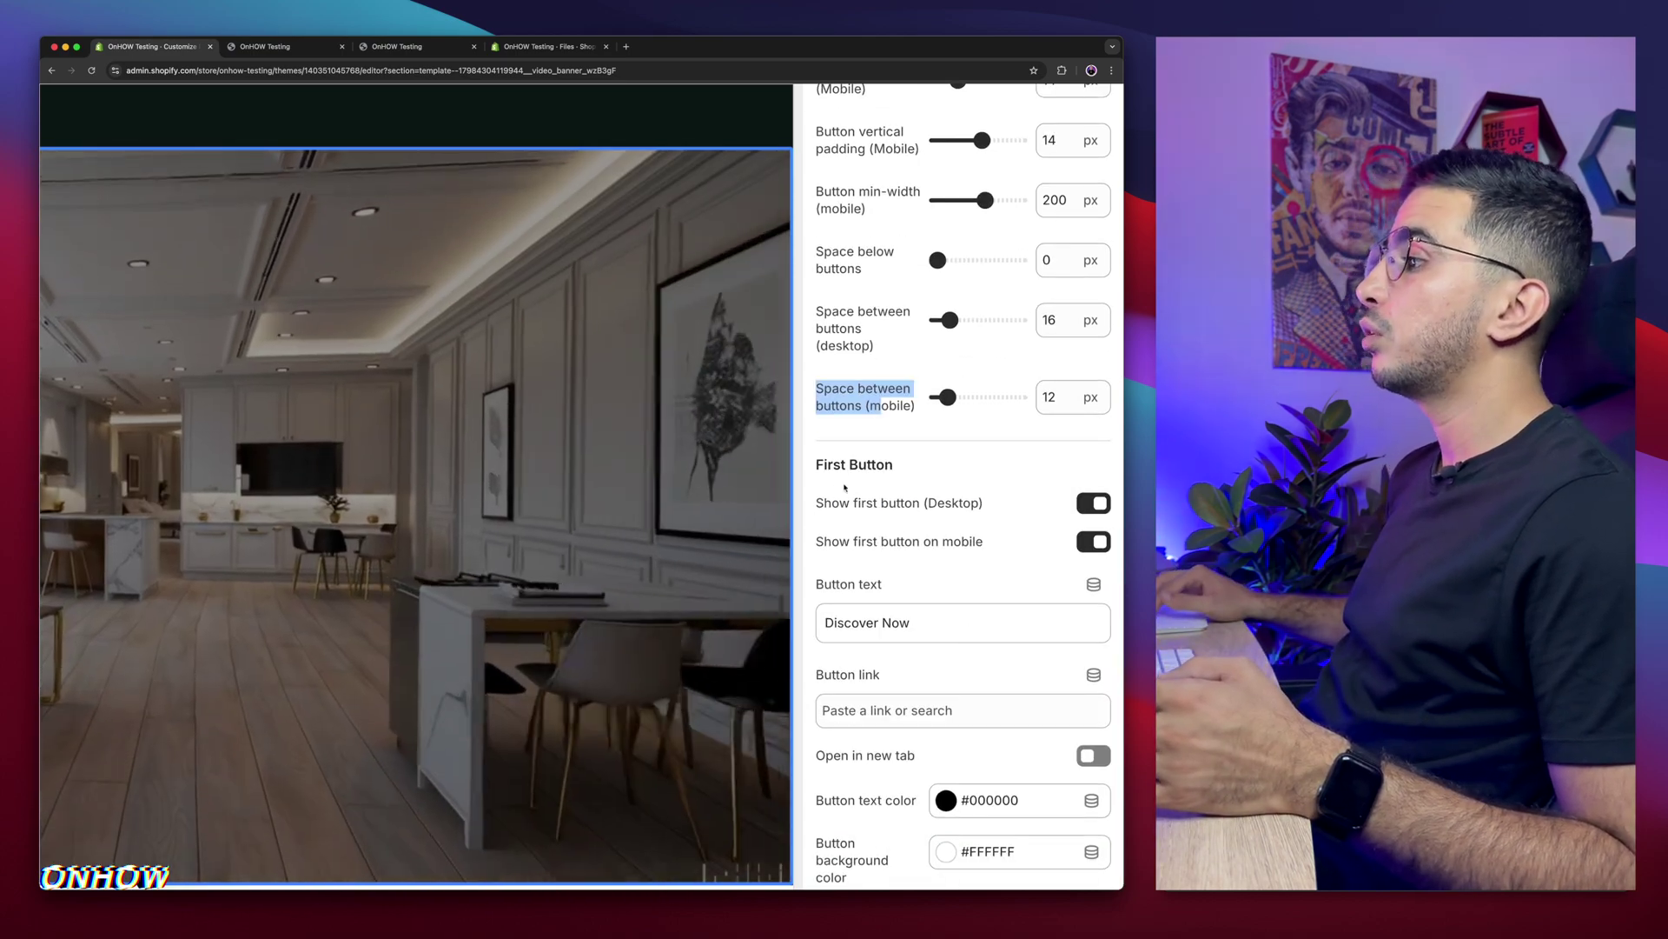
drag(819, 463, 981, 471)
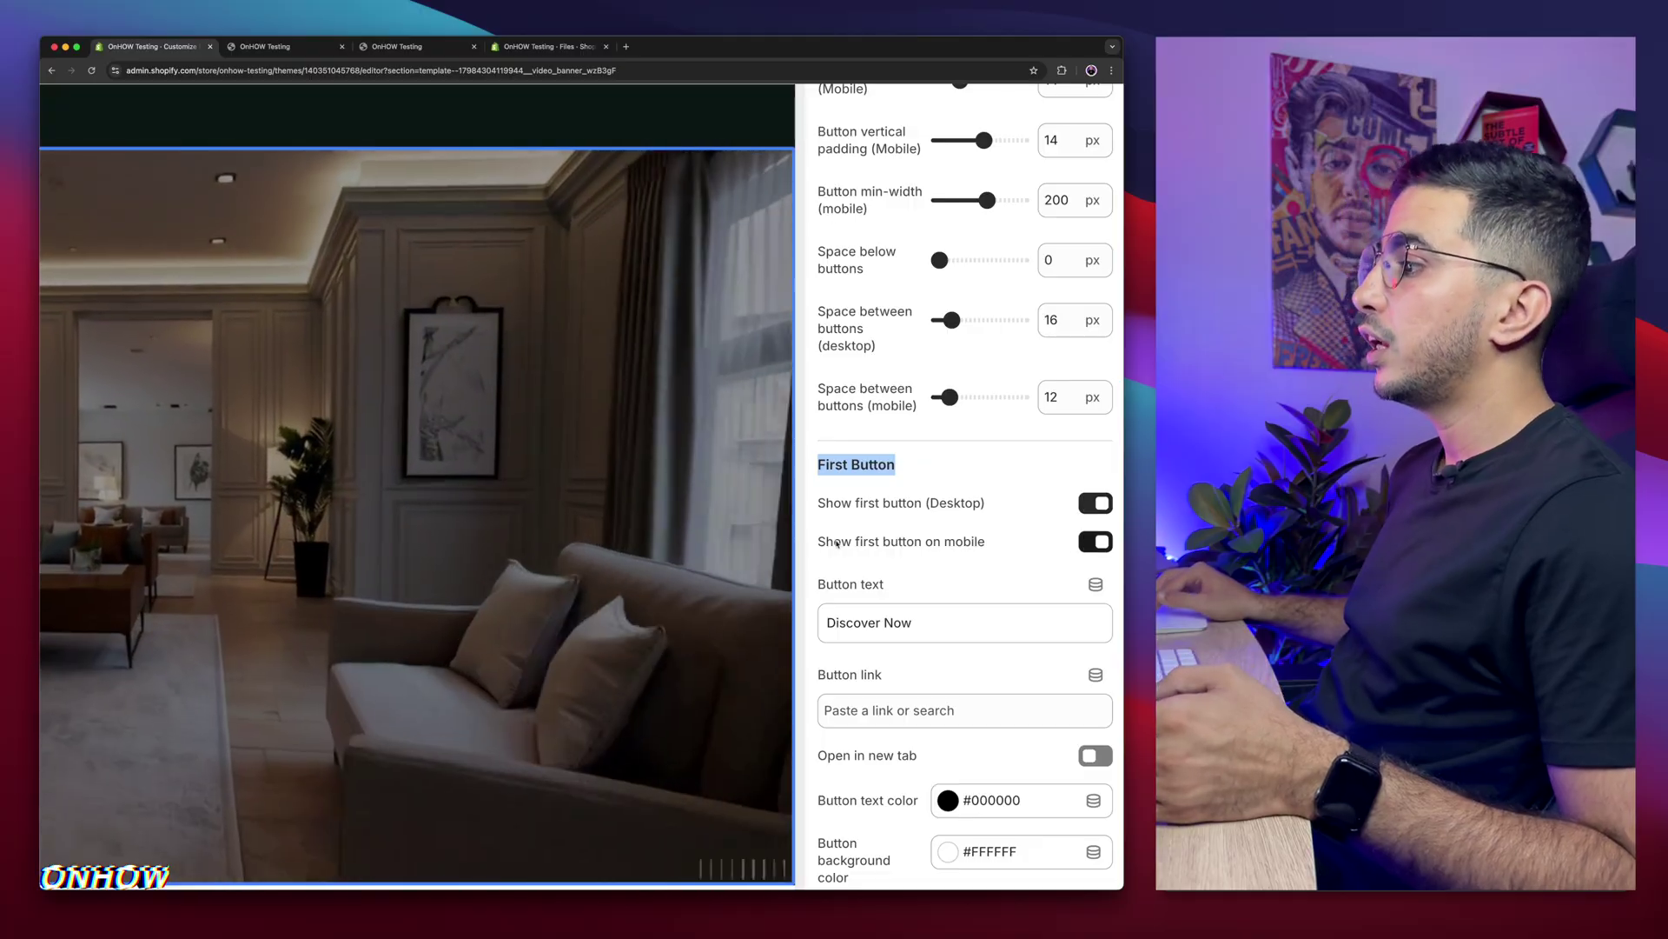
drag(820, 544, 1016, 545)
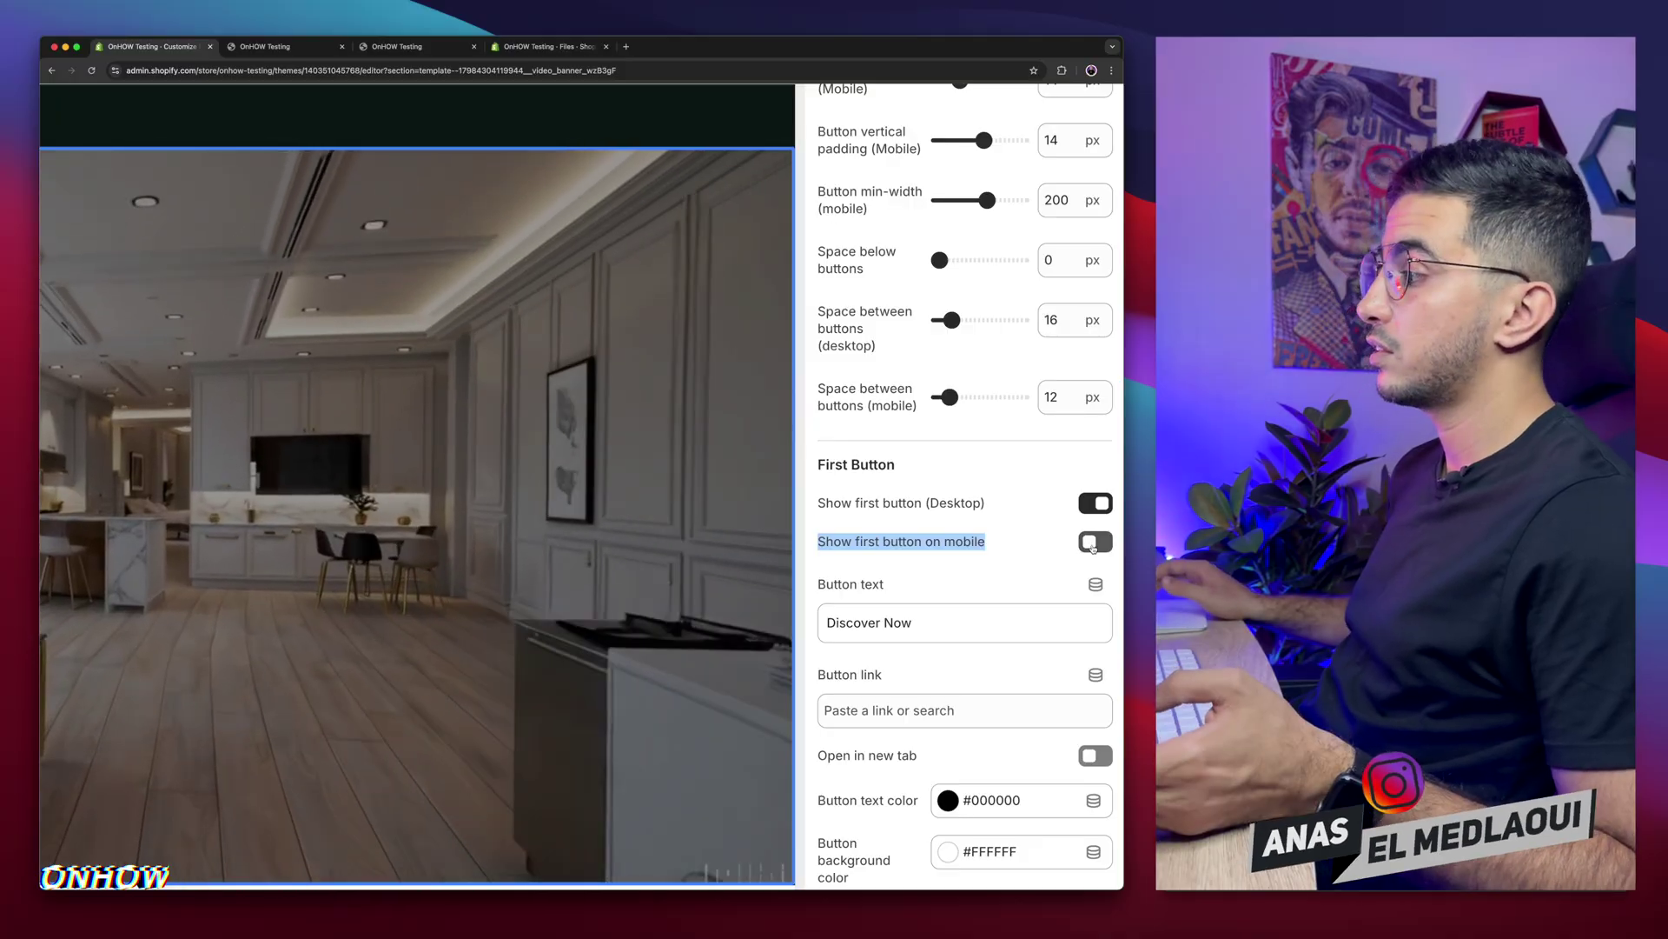
- Review the first button's text and link options, and set its link to open in a new tab
scroll(921, 487, down, 2)
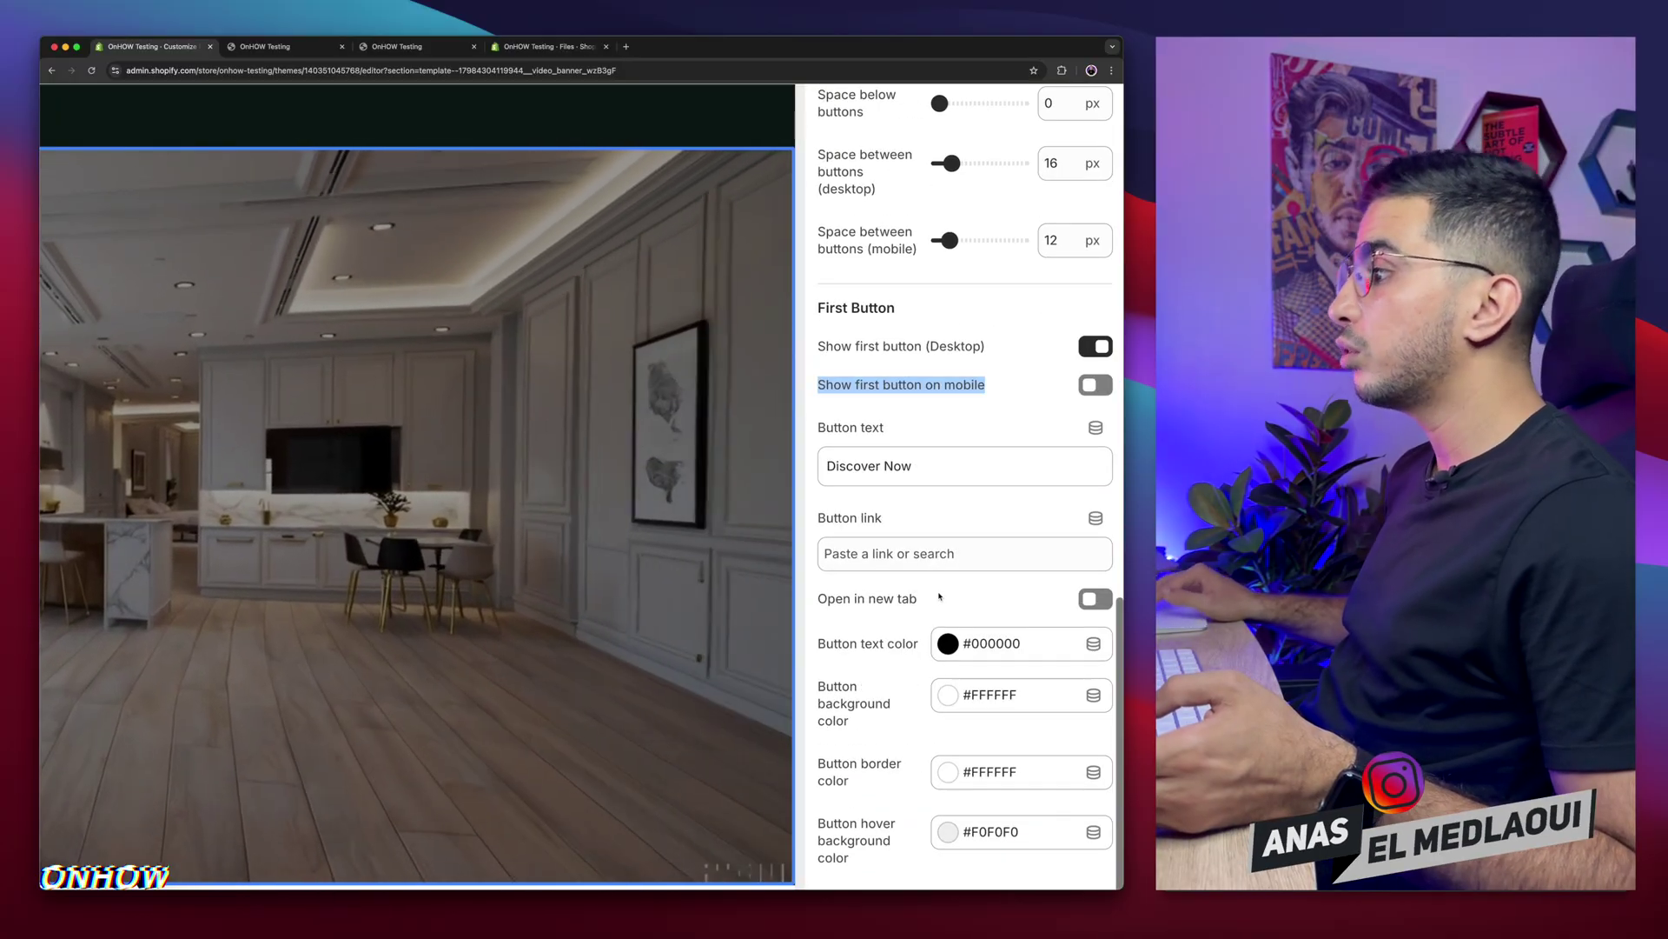
click(840, 458)
key(super+a)
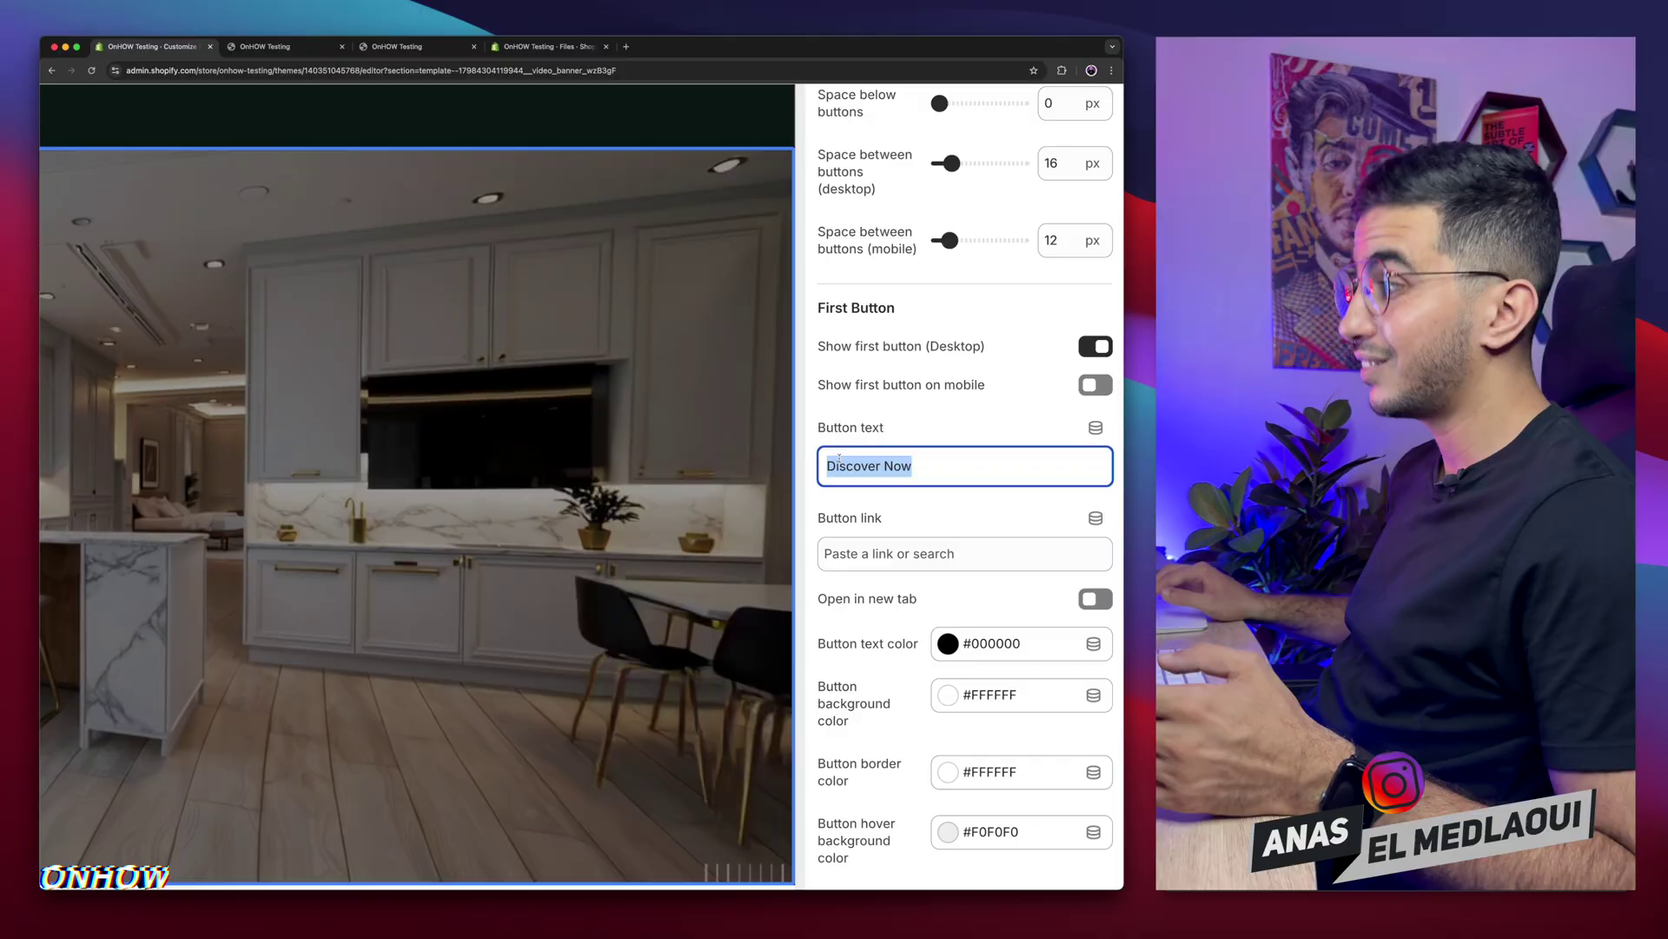
scroll(839, 458, down, 2)
click(921, 415)
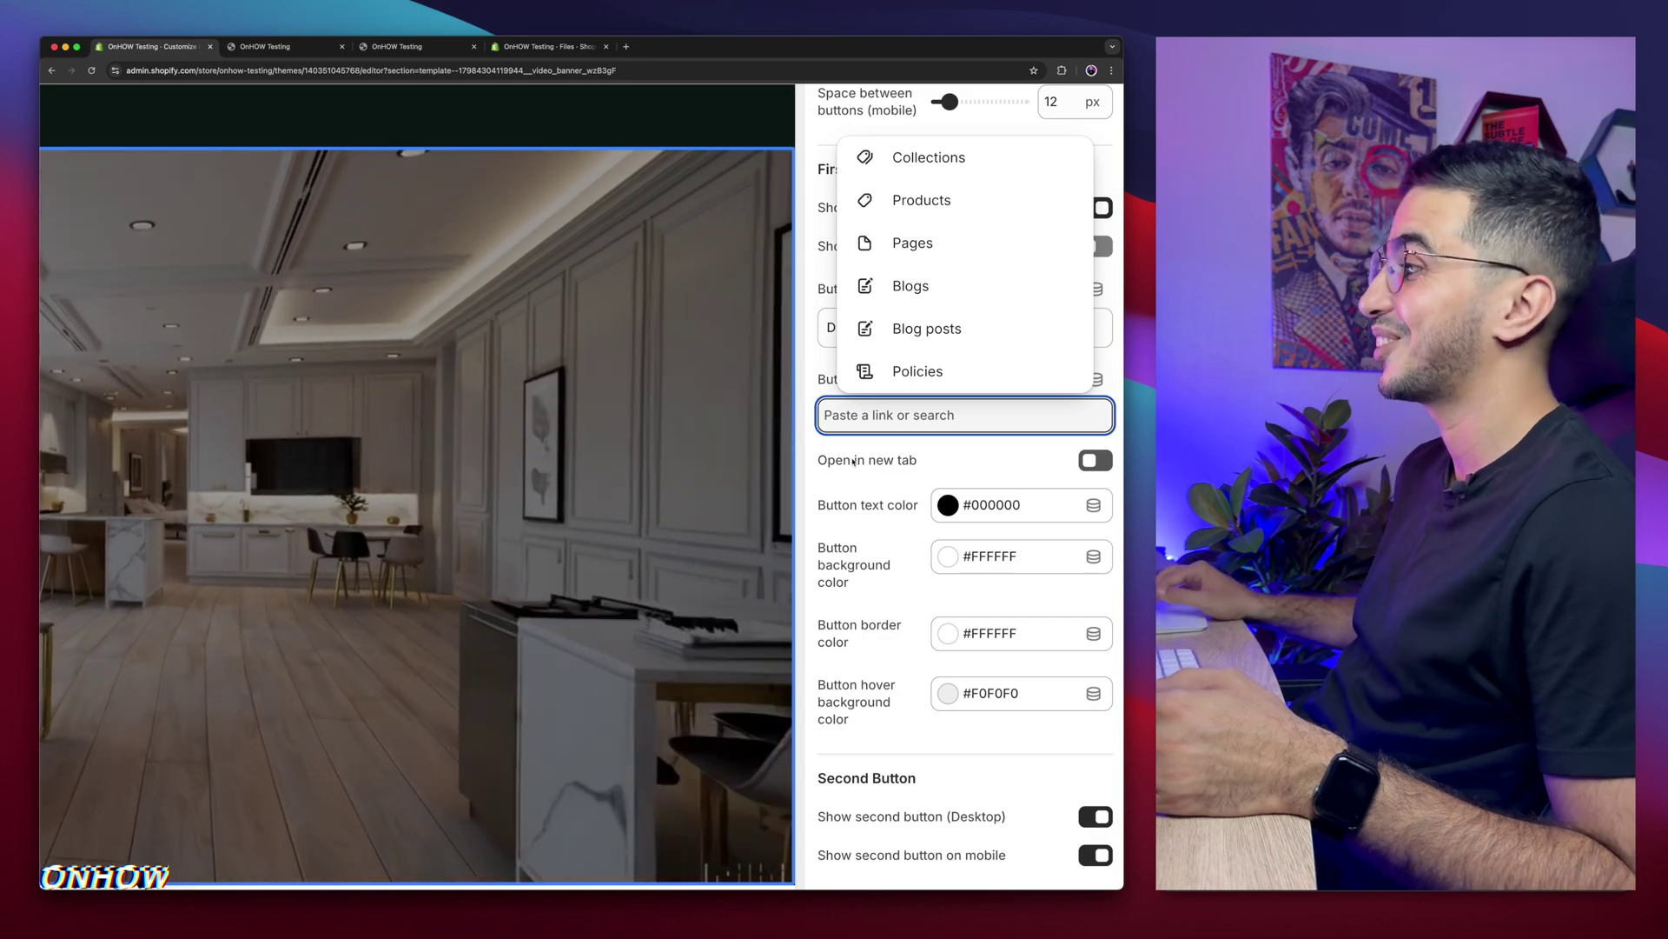
click(850, 460)
click(844, 462)
drag(822, 459, 992, 470)
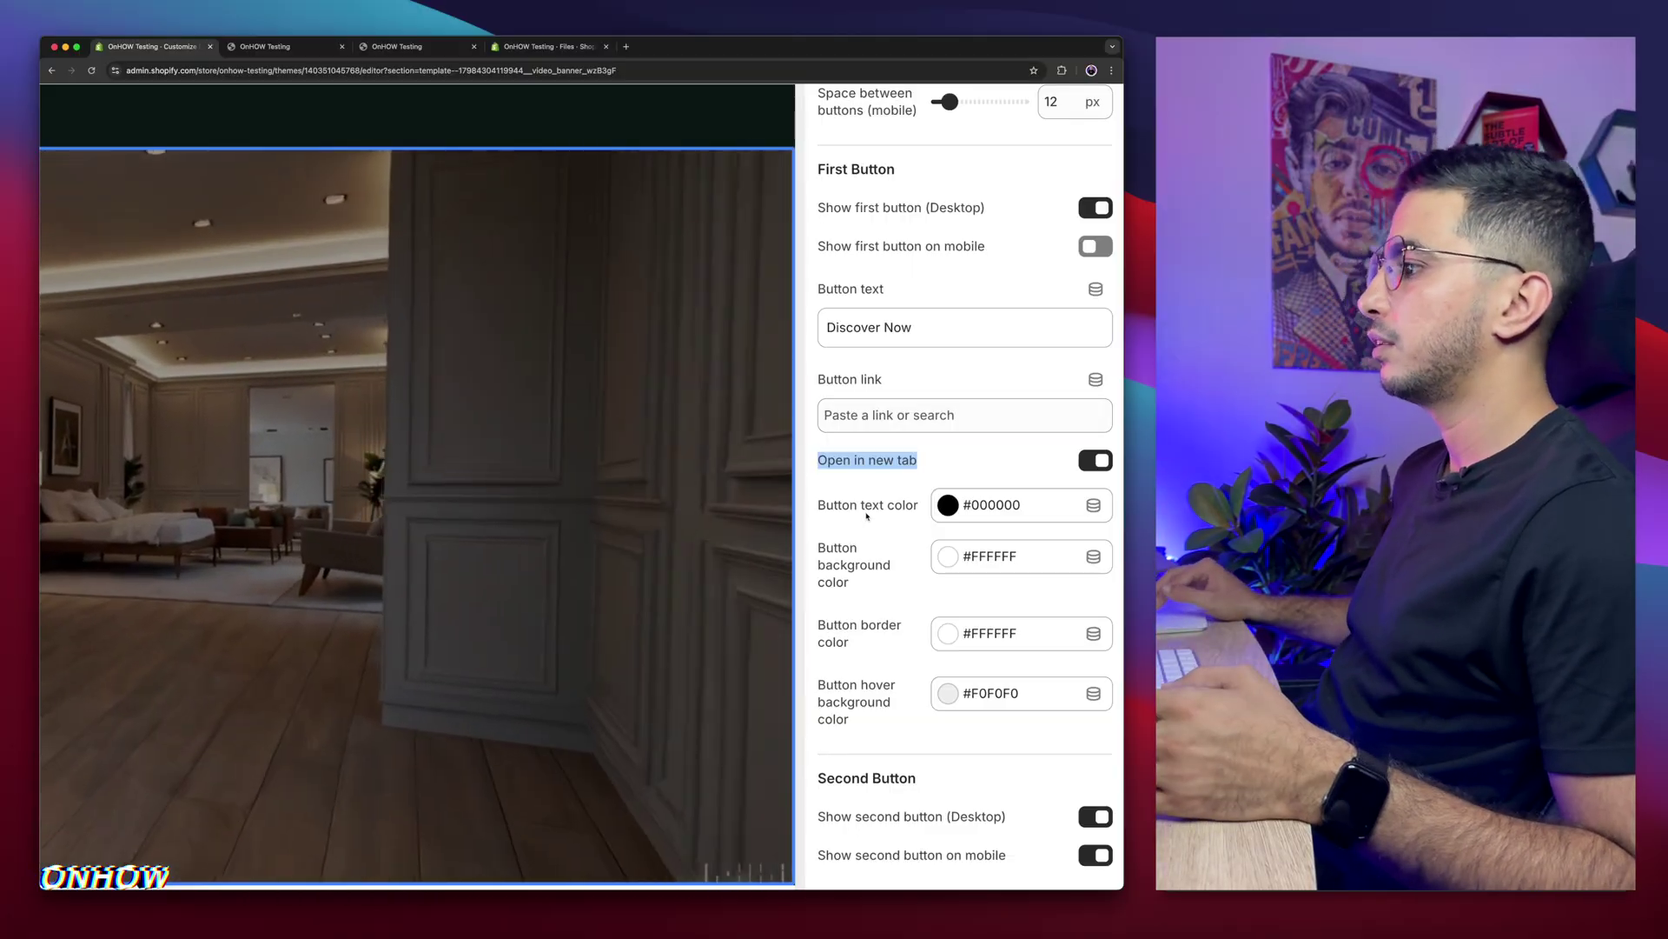
- Examine the first button's text, background, border and hover background colour settings
scroll(866, 515, down, 2)
drag(850, 392, 918, 396)
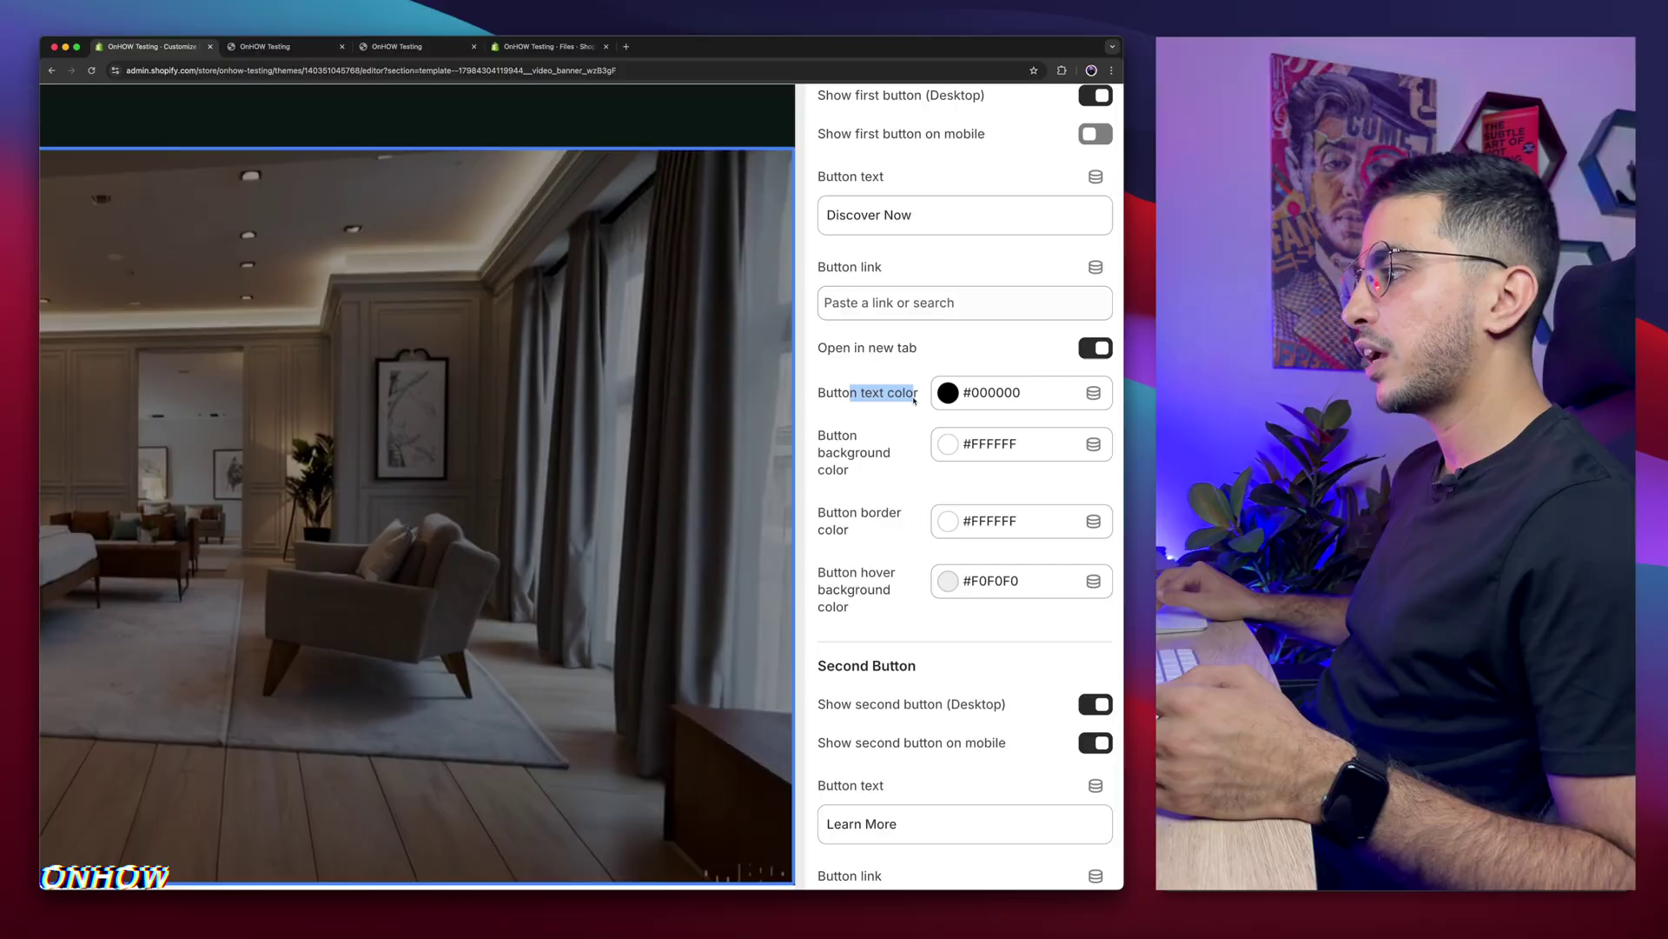
drag(887, 474, 886, 612)
click(819, 511)
scroll(890, 614, down, 4)
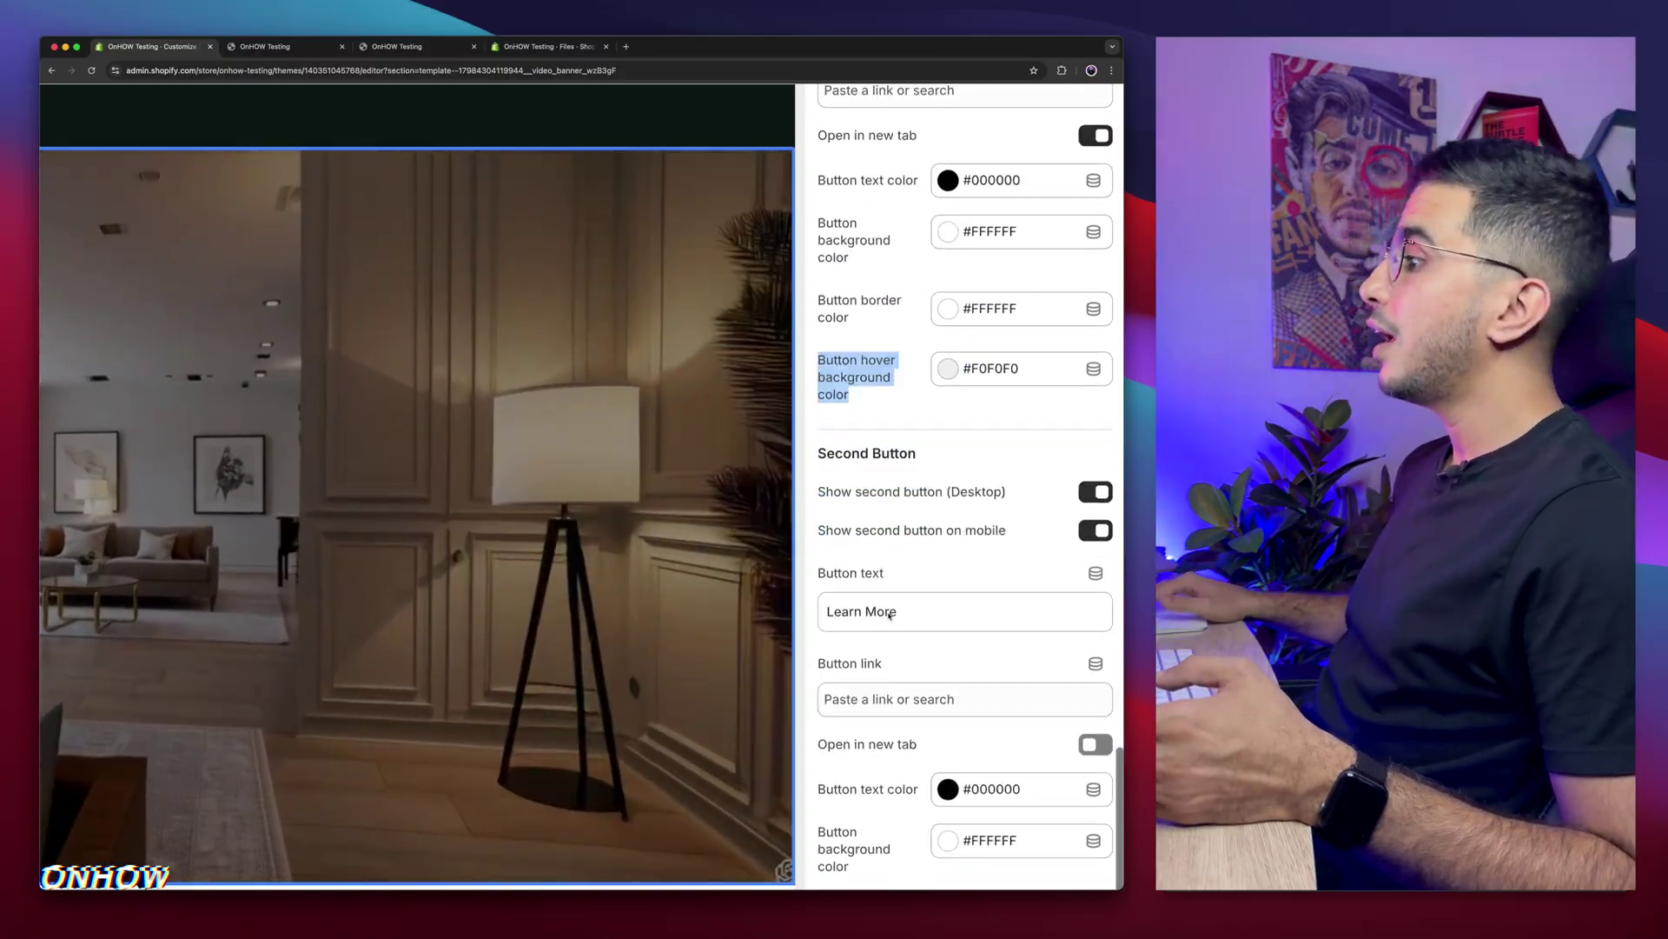
- Examine the second button's settings and the banner section's top and bottom padding
scroll(890, 614, down, 2)
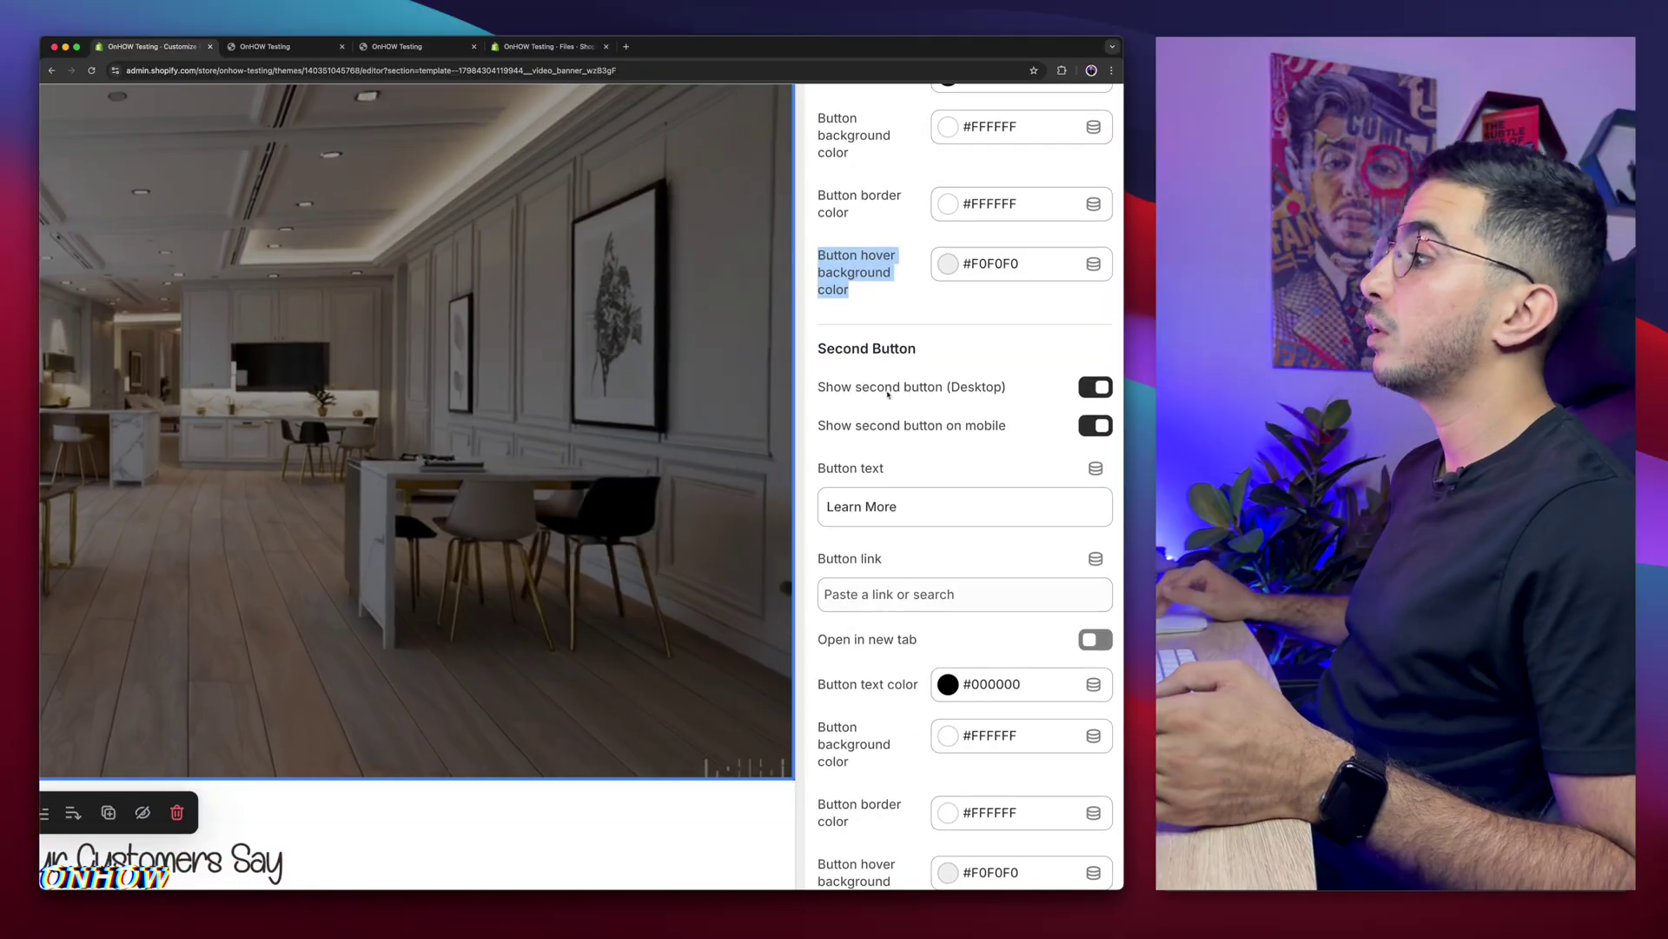
triple_click(853, 349)
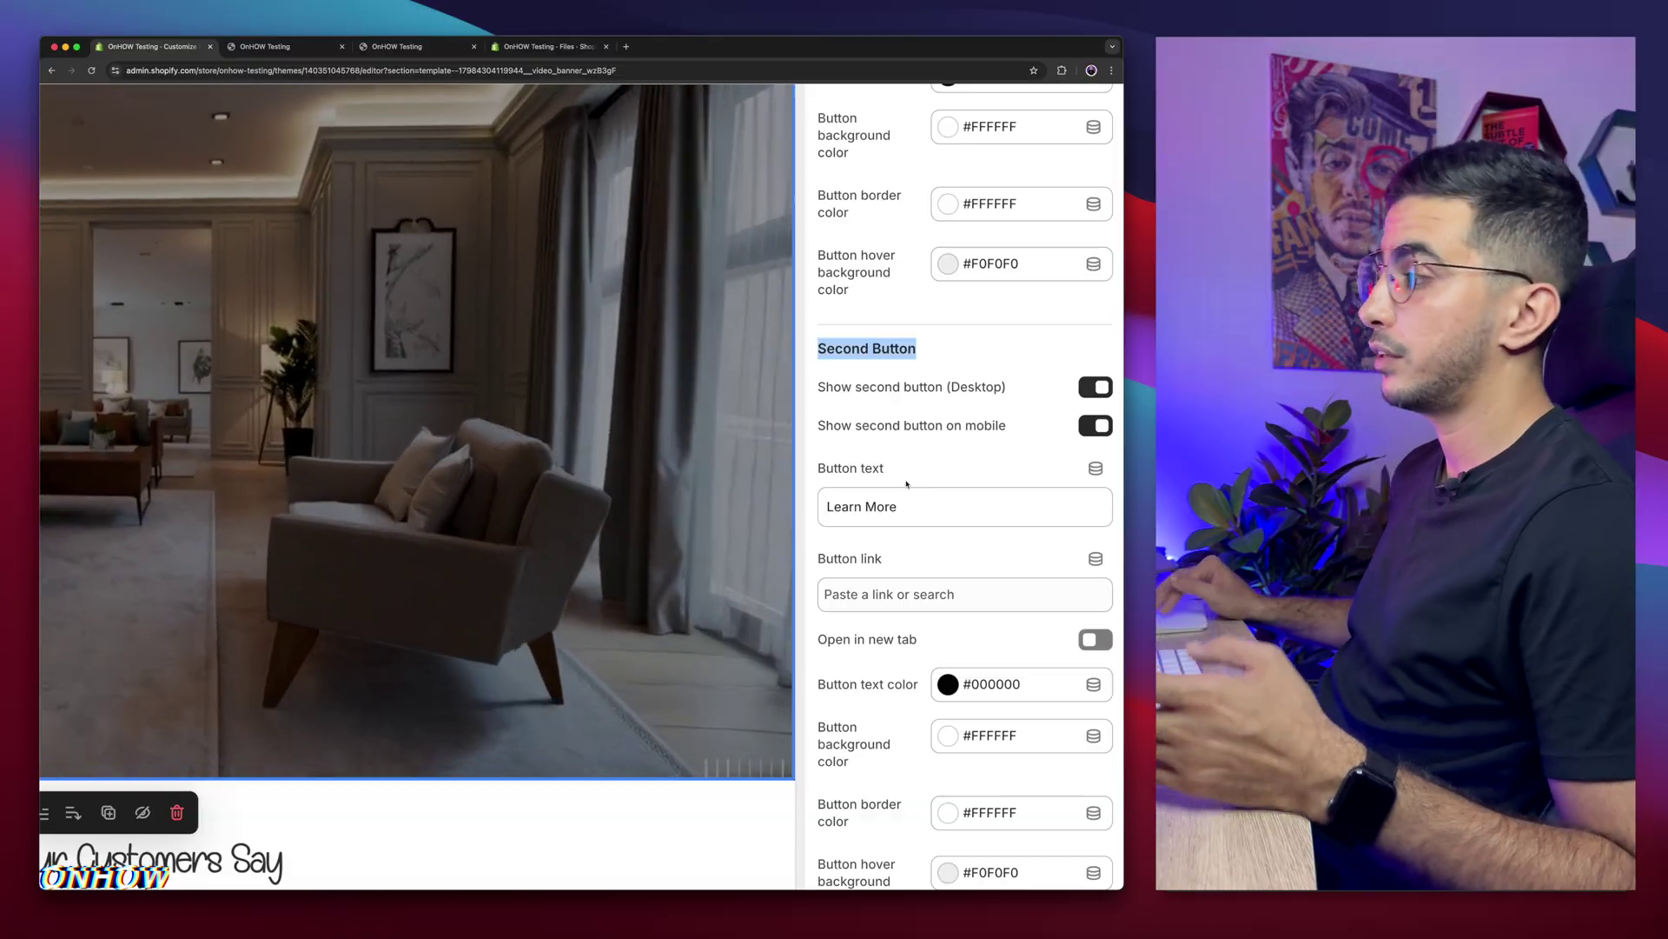
scroll(906, 484, down, 5)
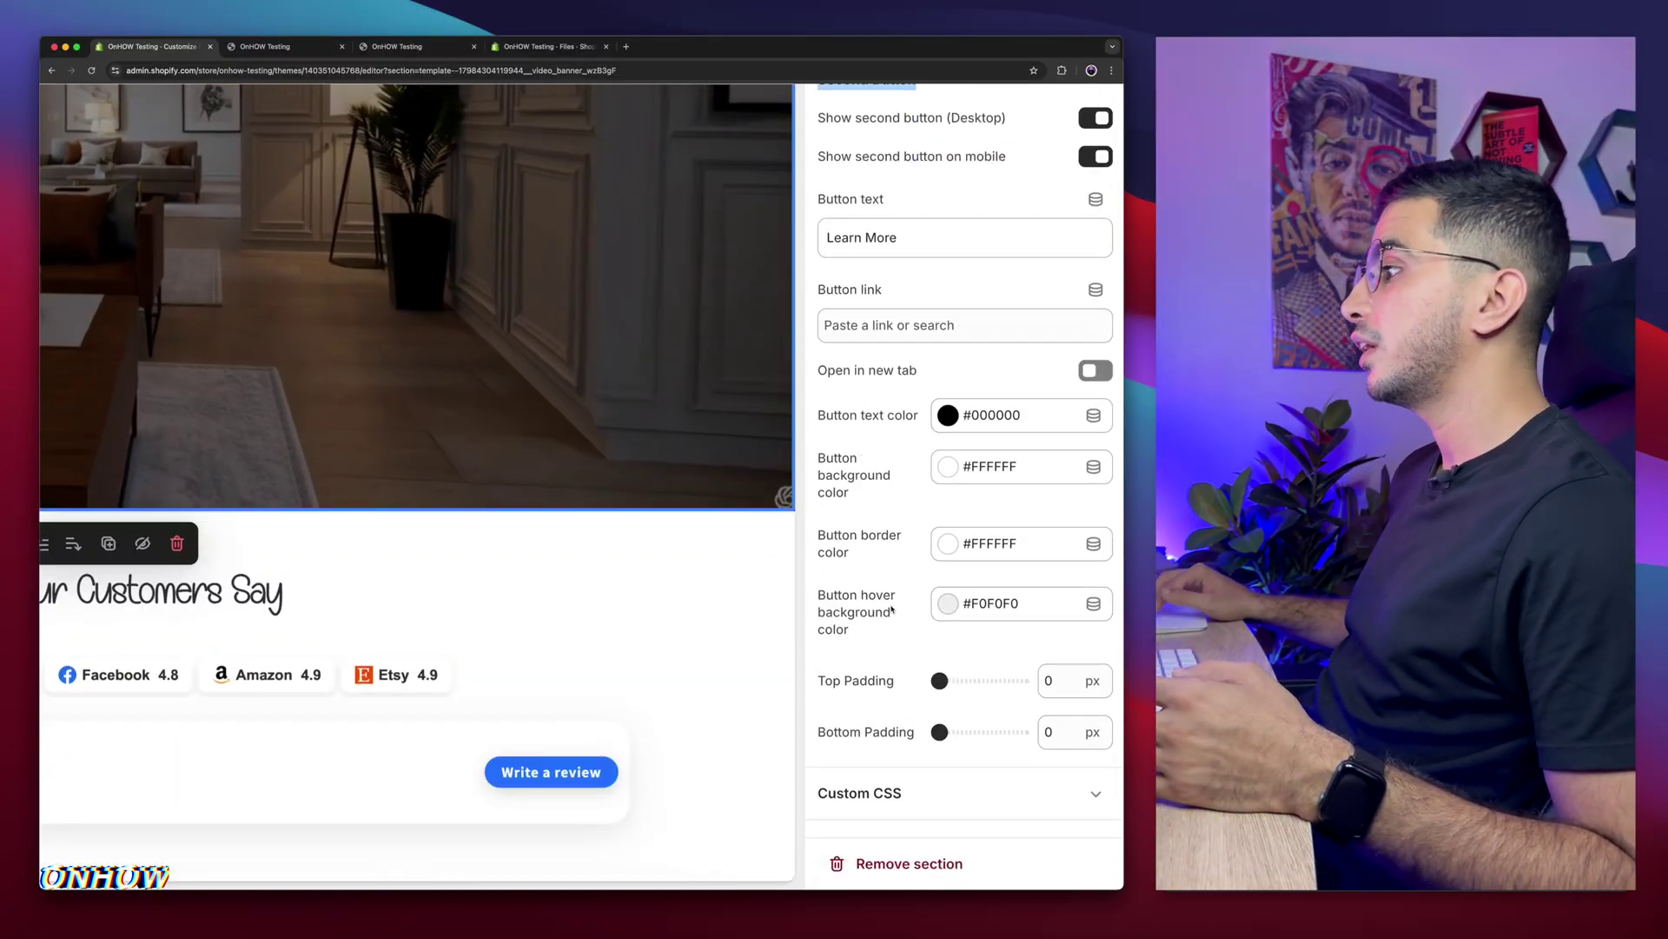
drag(852, 680, 911, 686)
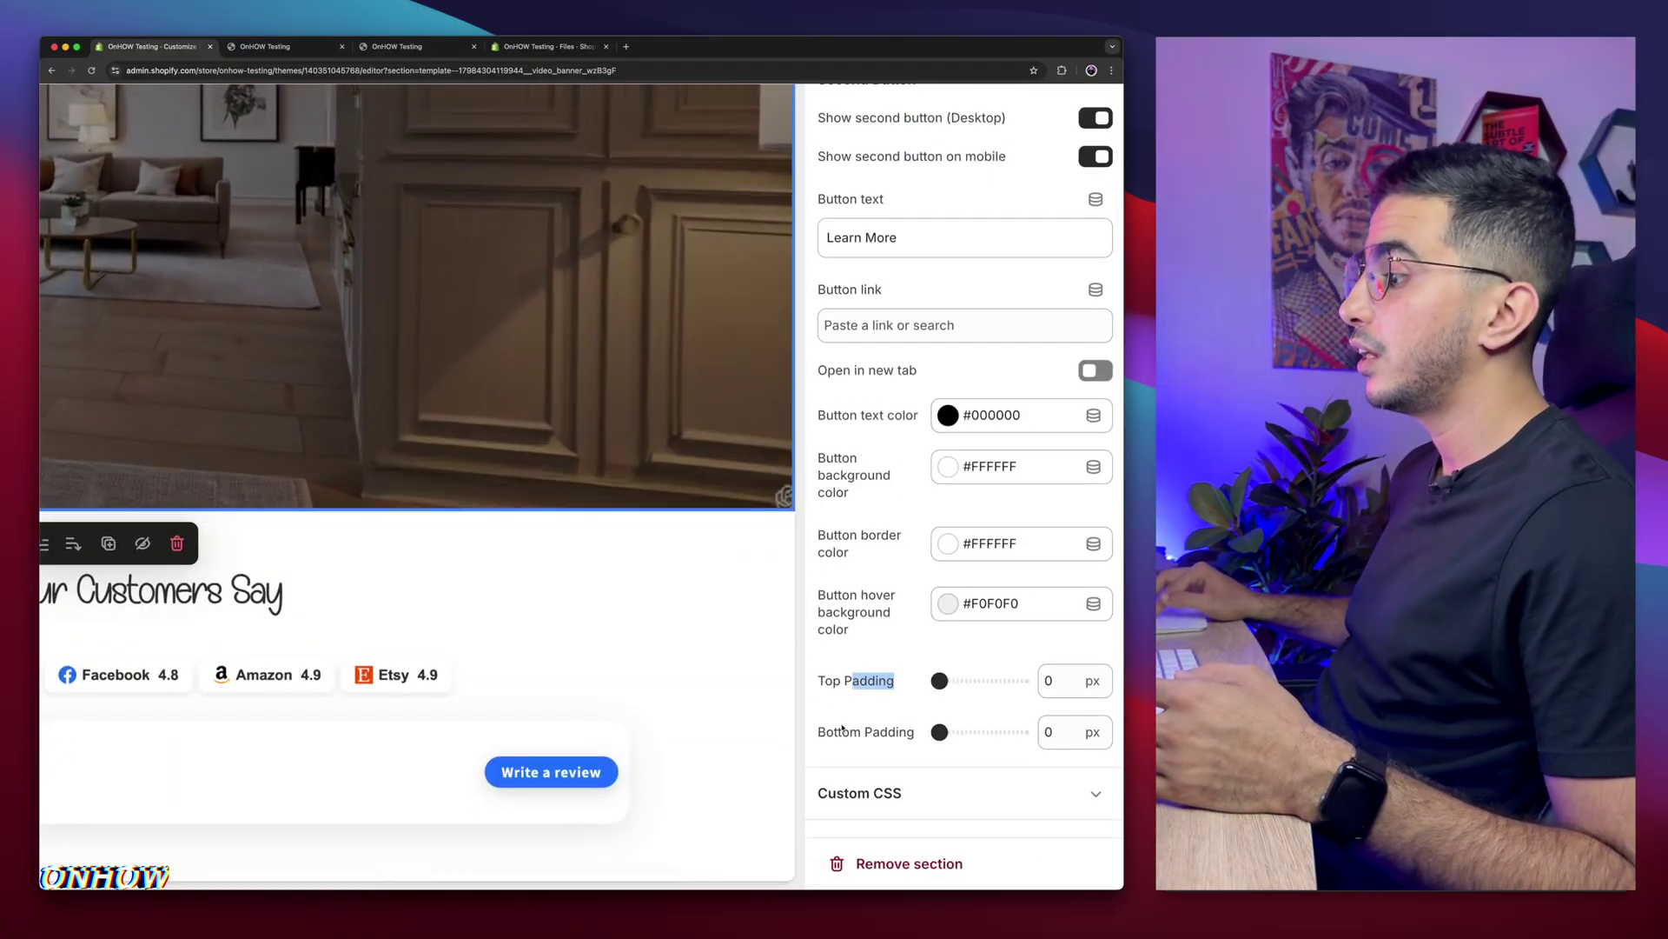
click(842, 729)
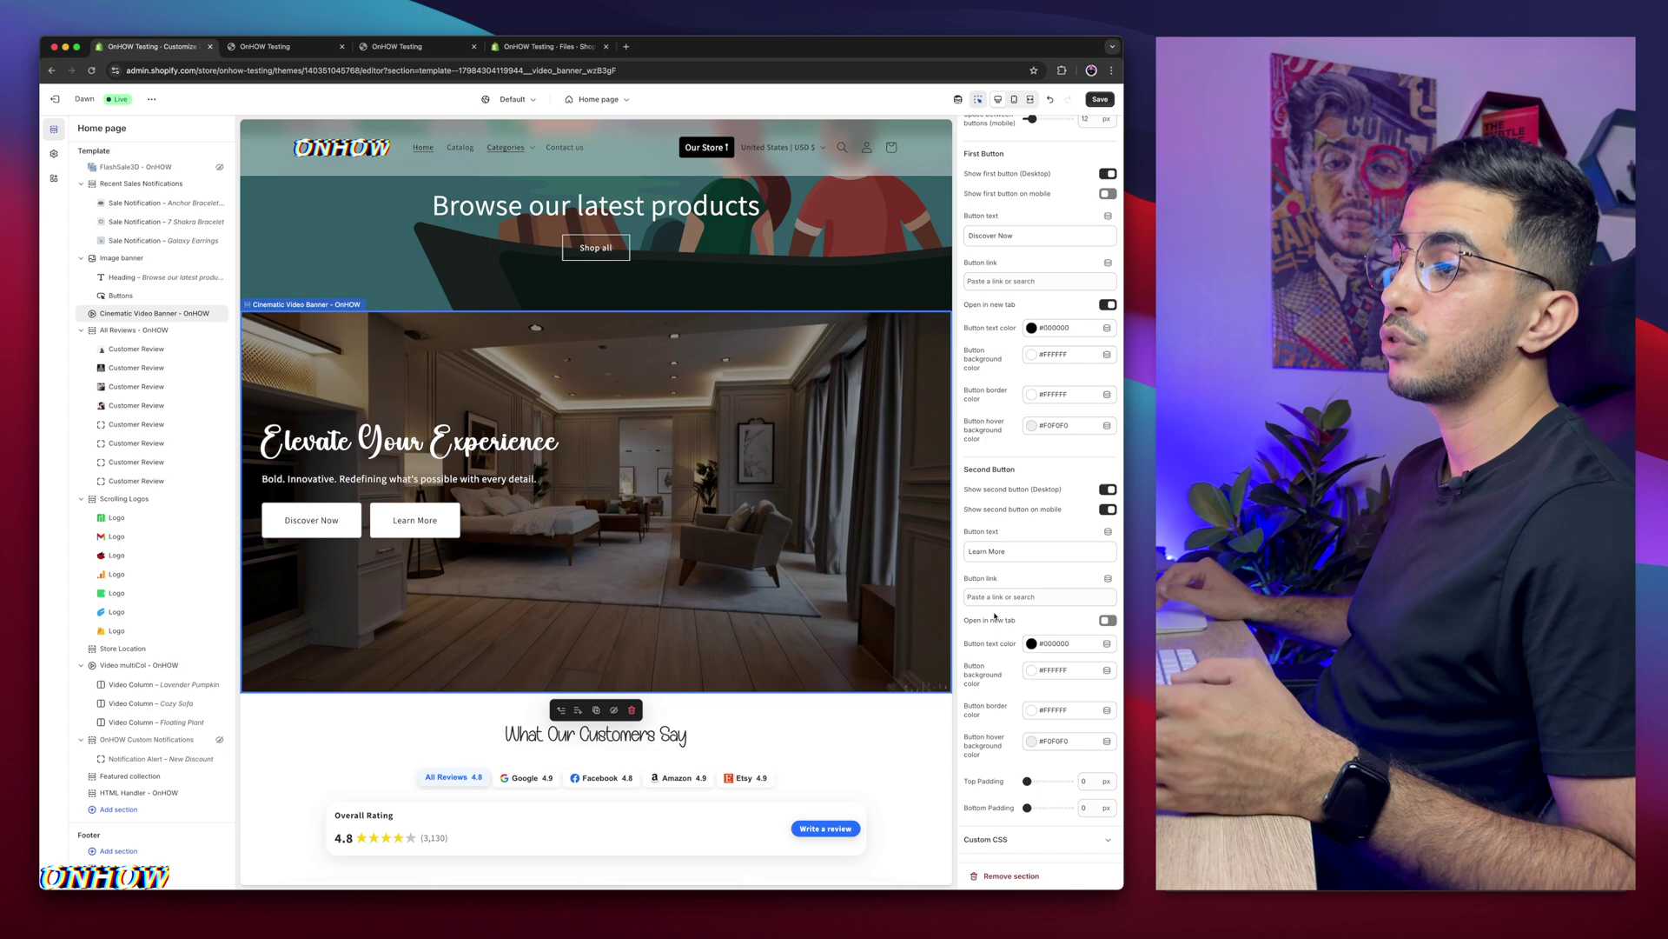
- Compare the home page in the two open storefront previews, and return to the theme editor
click(287, 45)
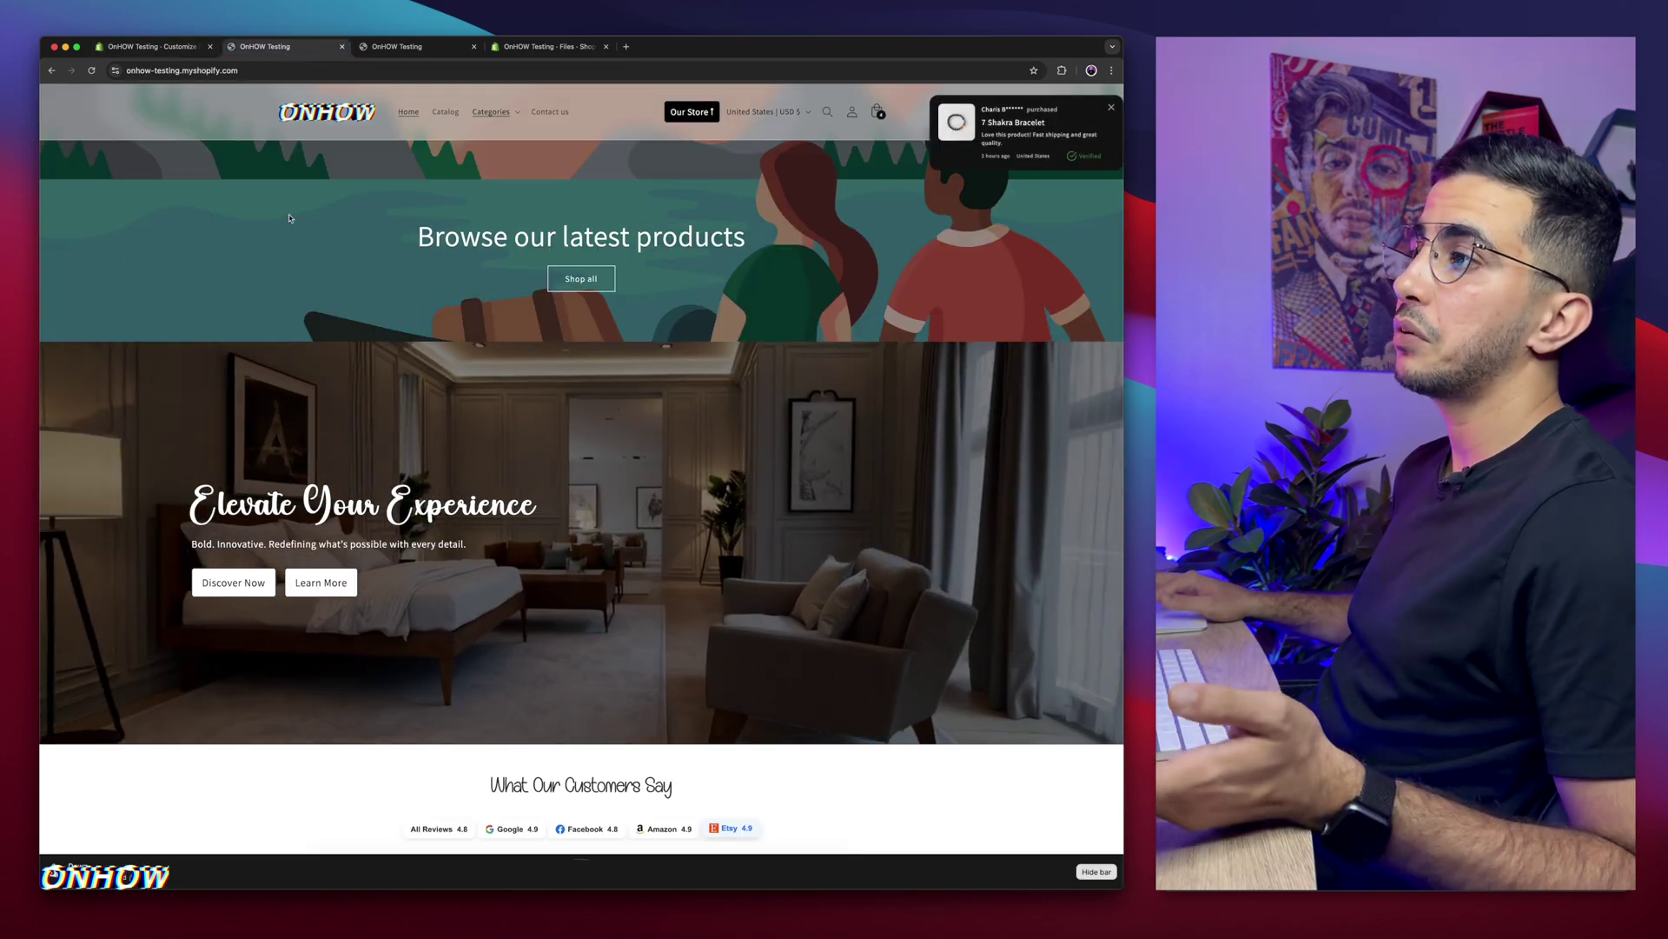
scroll(229, 521, down, 2)
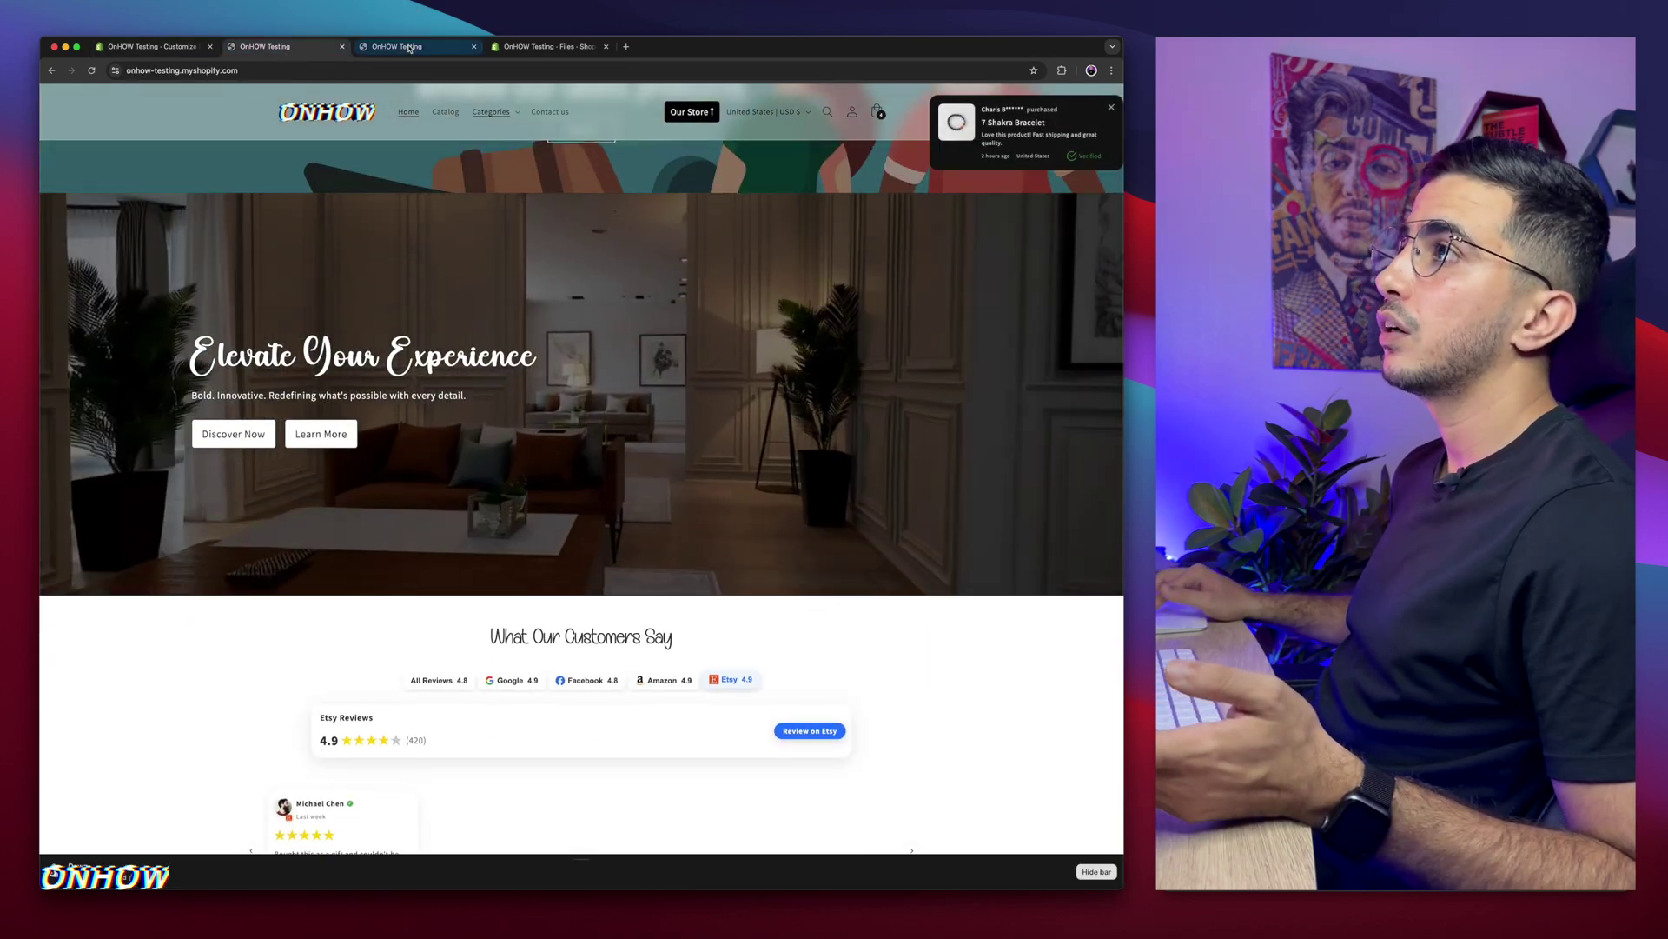
key(ctrl+Tab)
scroll(643, 508, down, 3)
scroll(626, 495, up, 4)
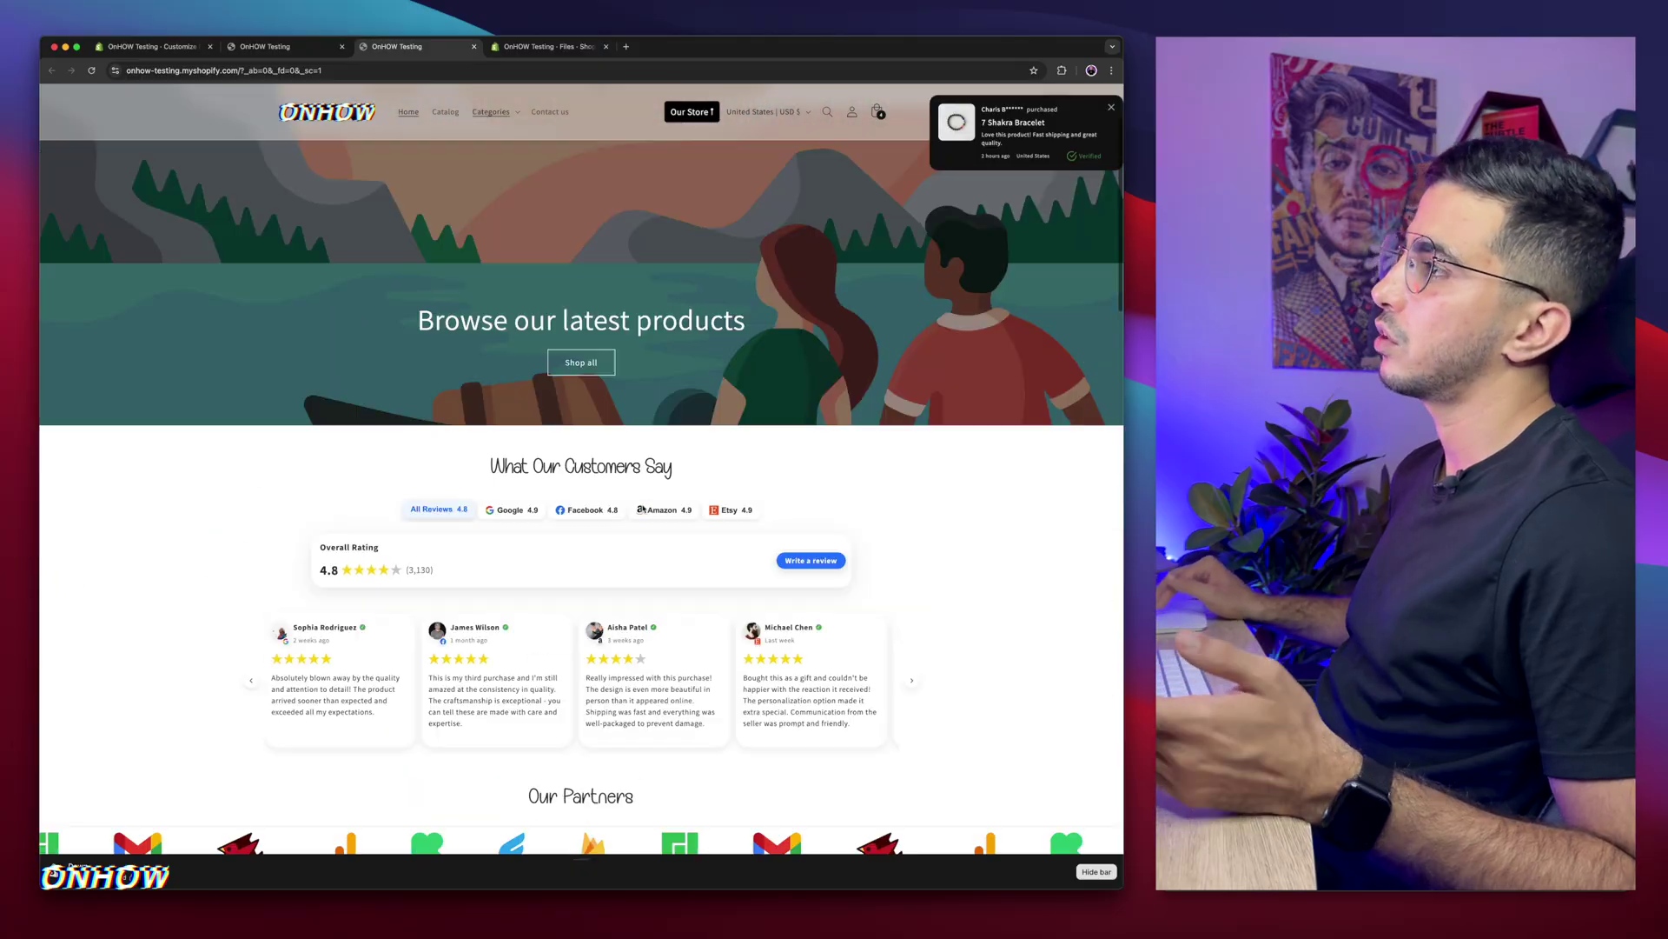
click(152, 47)
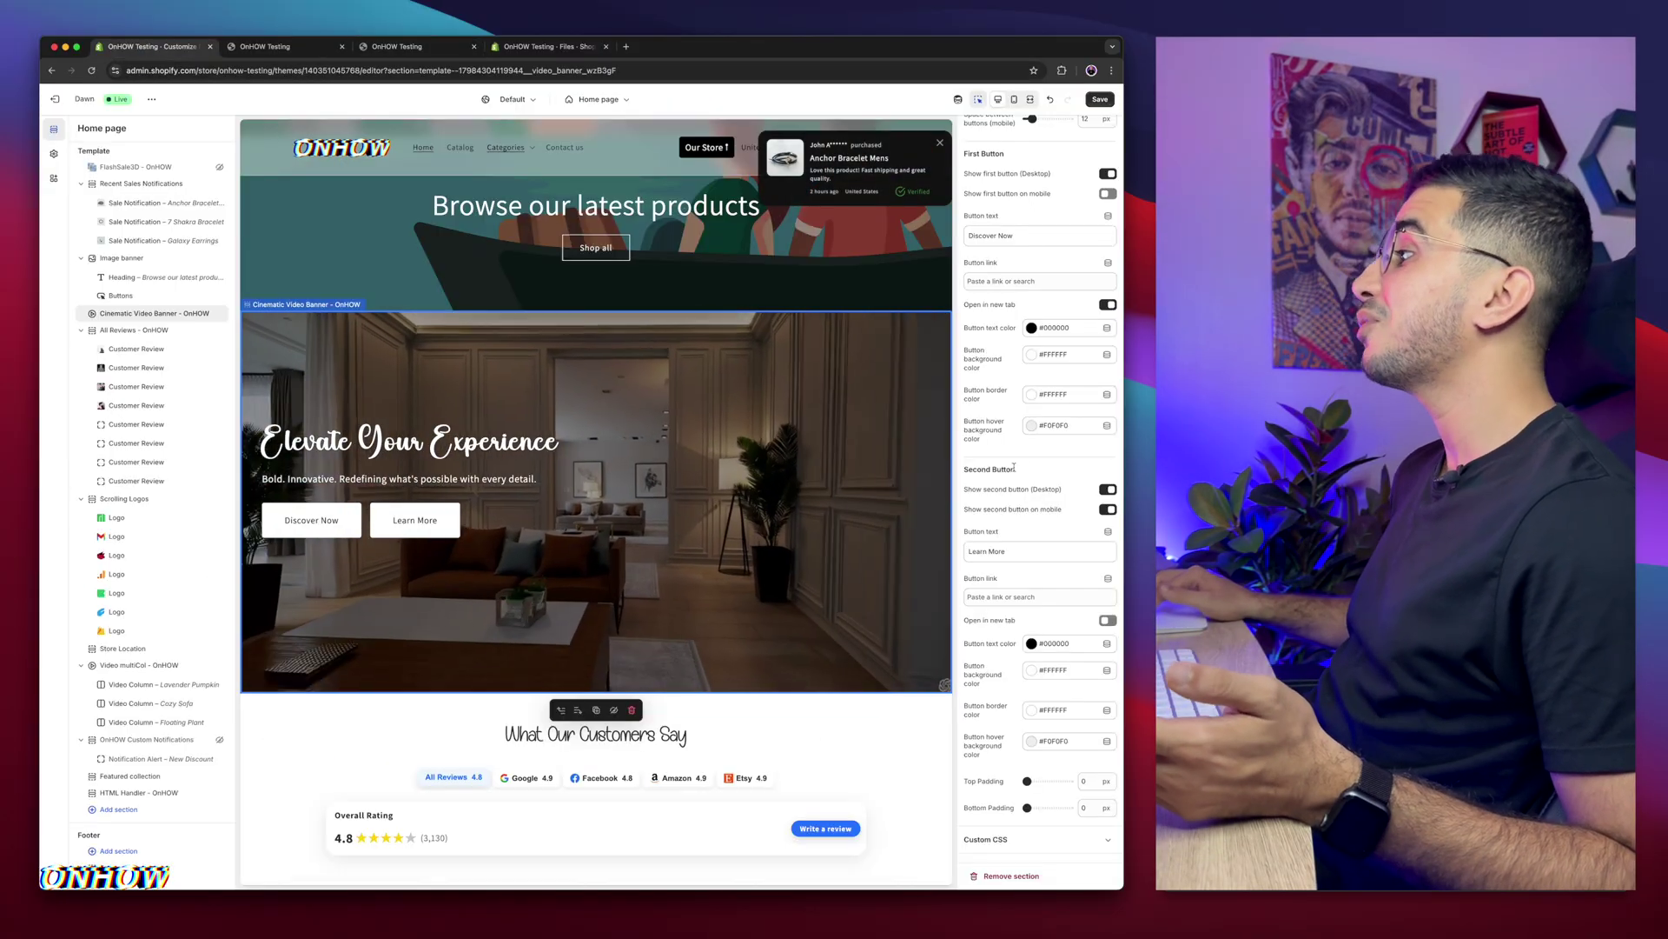
- Set the first button's background colour to fully transparent white, FFFFFF00
scroll(1084, 408, up, 2)
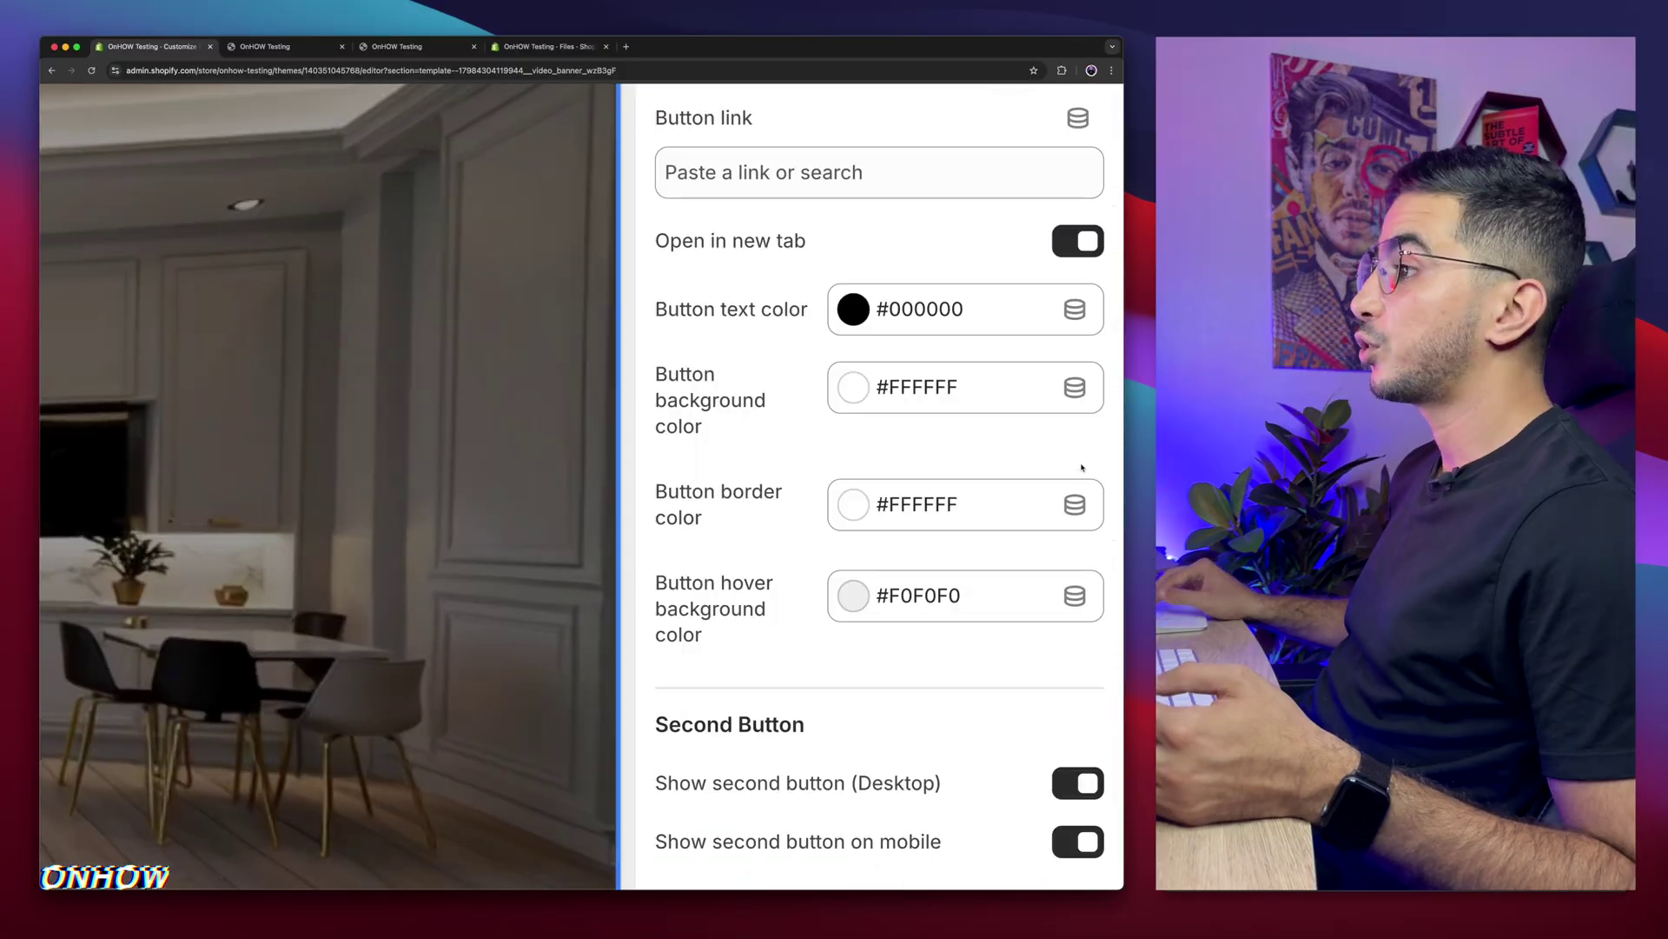
drag(647, 369, 771, 451)
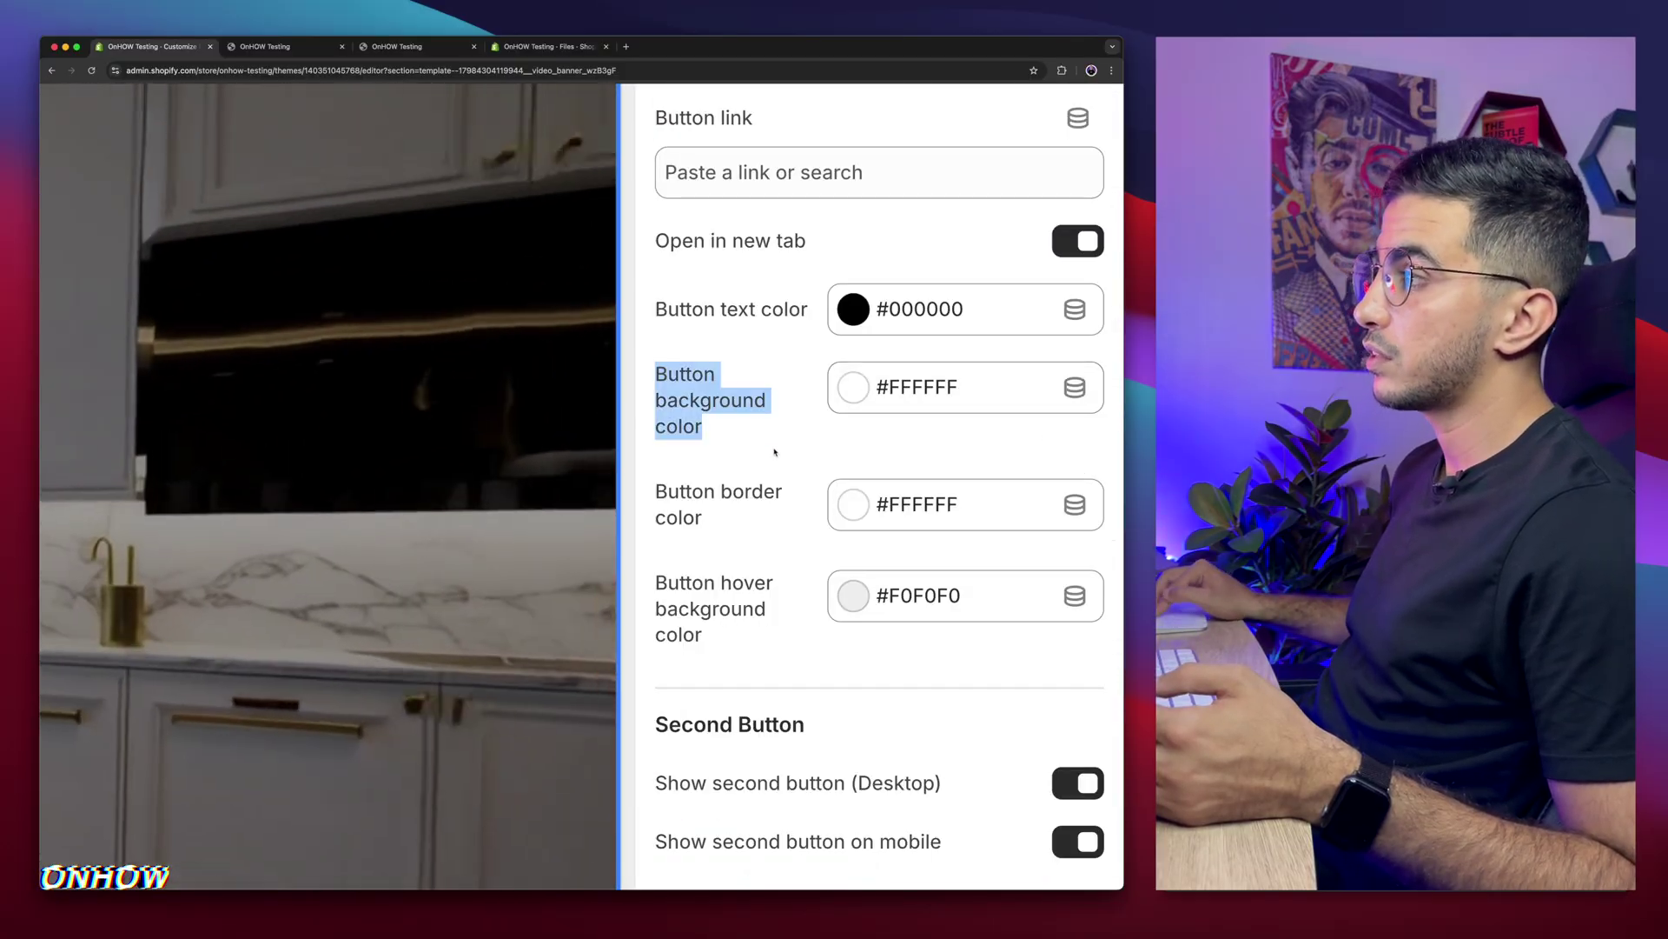
click(997, 390)
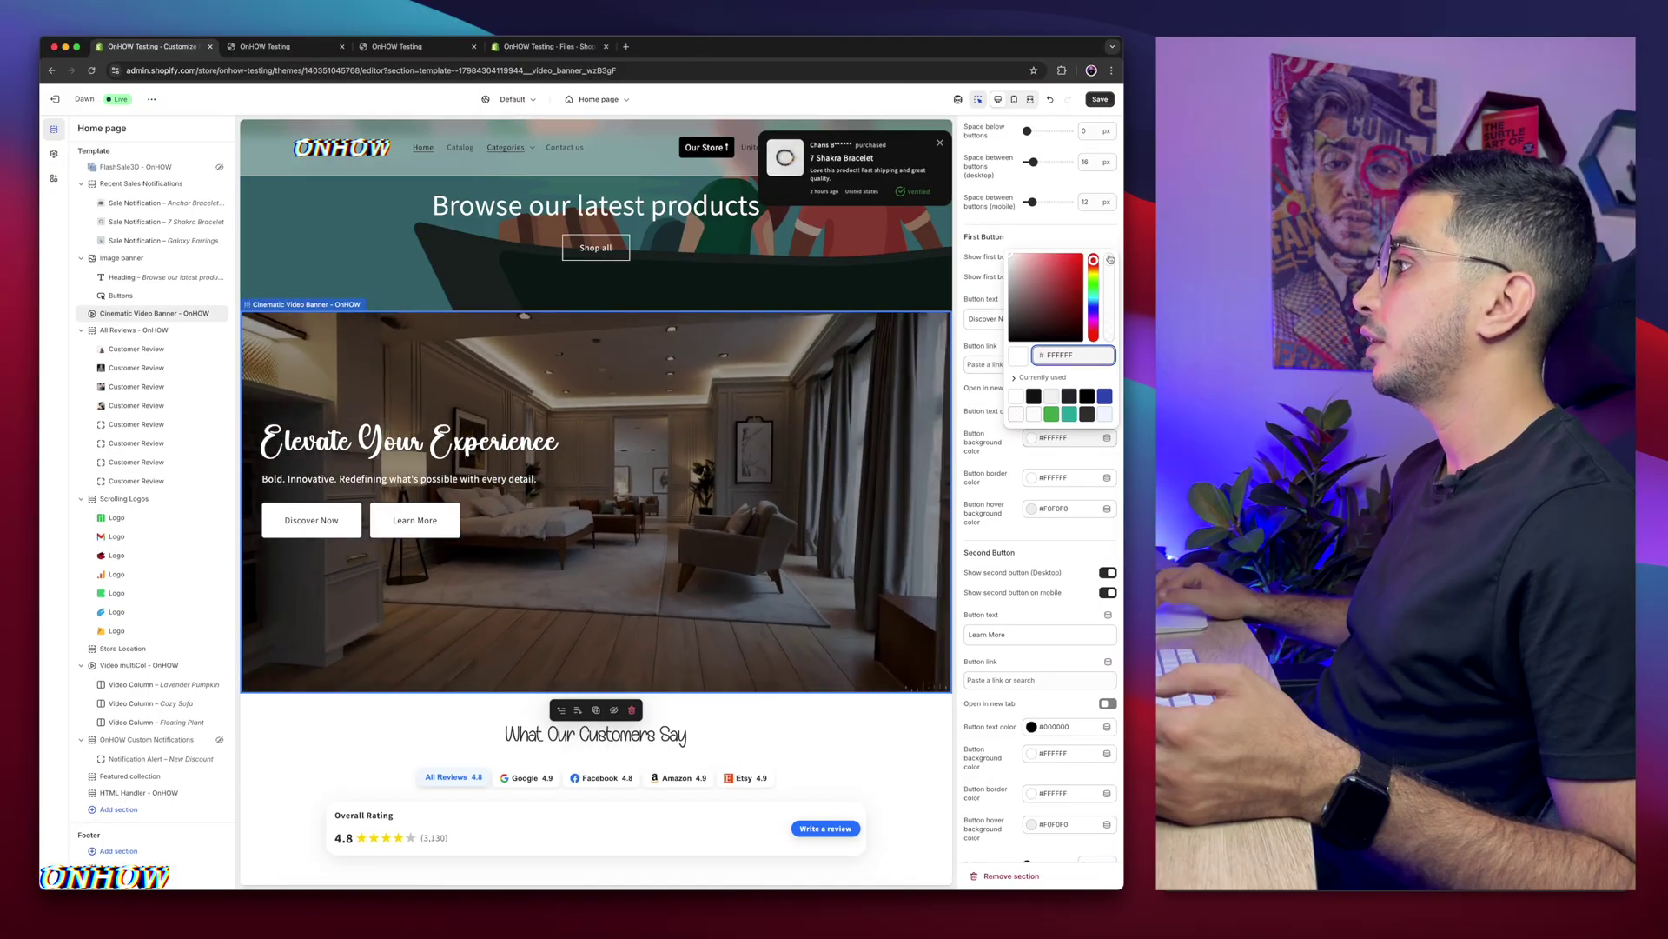
drag(1112, 265, 1110, 339)
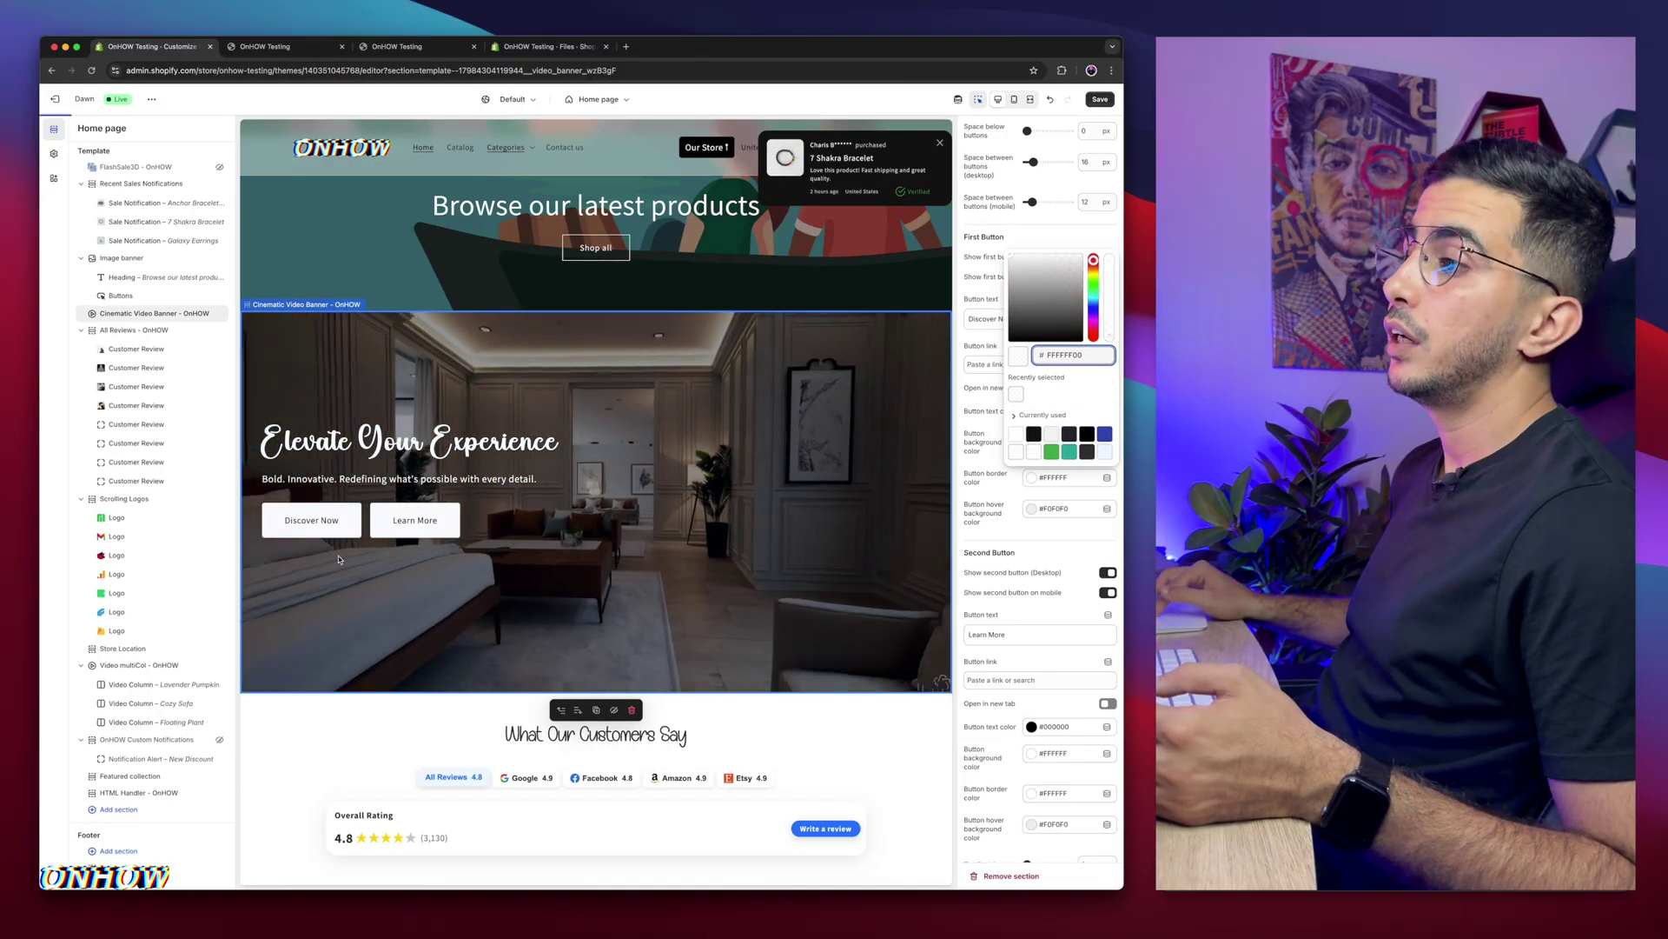